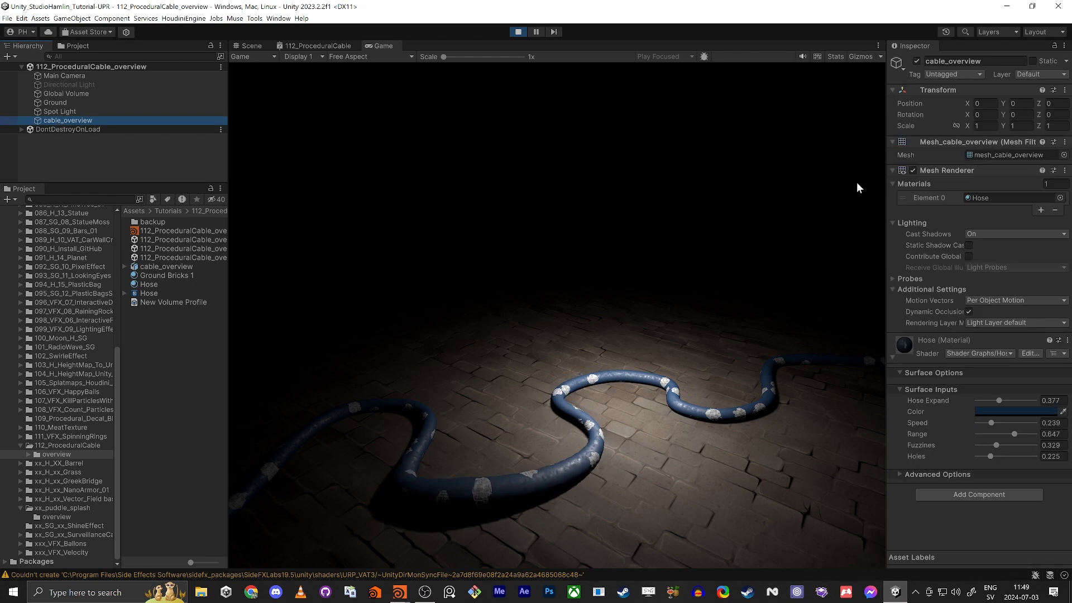
- Lower the Hose material's Hose Expand to 0, raise it to about 0.42, and stop play mode
{"action": "left_click_drag", "start_coordinate": [999, 401], "coordinate": [878, 403]}
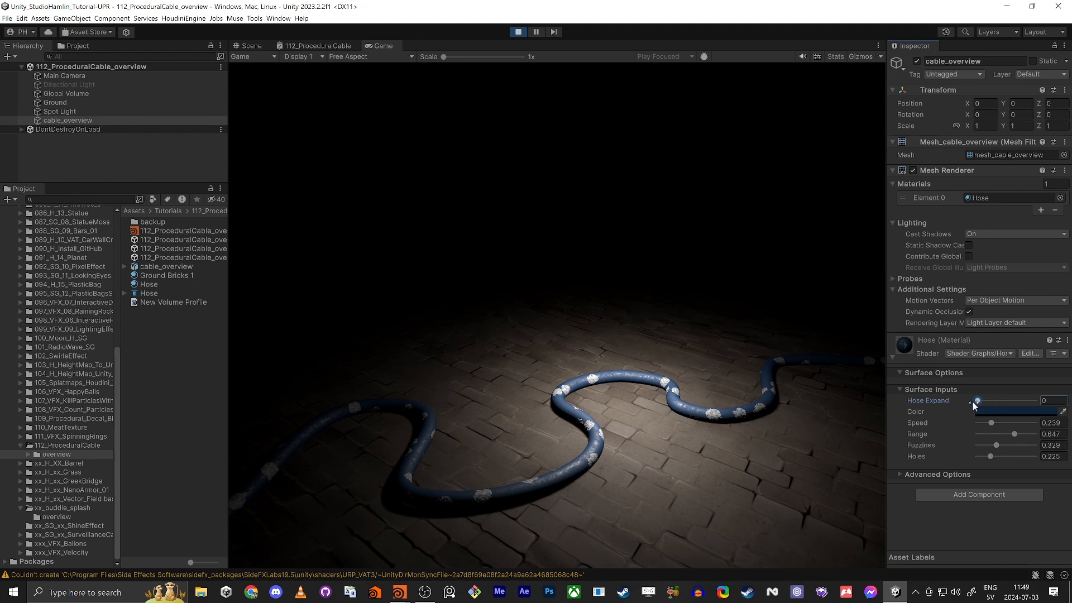
{"action": "left_click_drag", "start_coordinate": [974, 402], "coordinate": [1000, 402]}
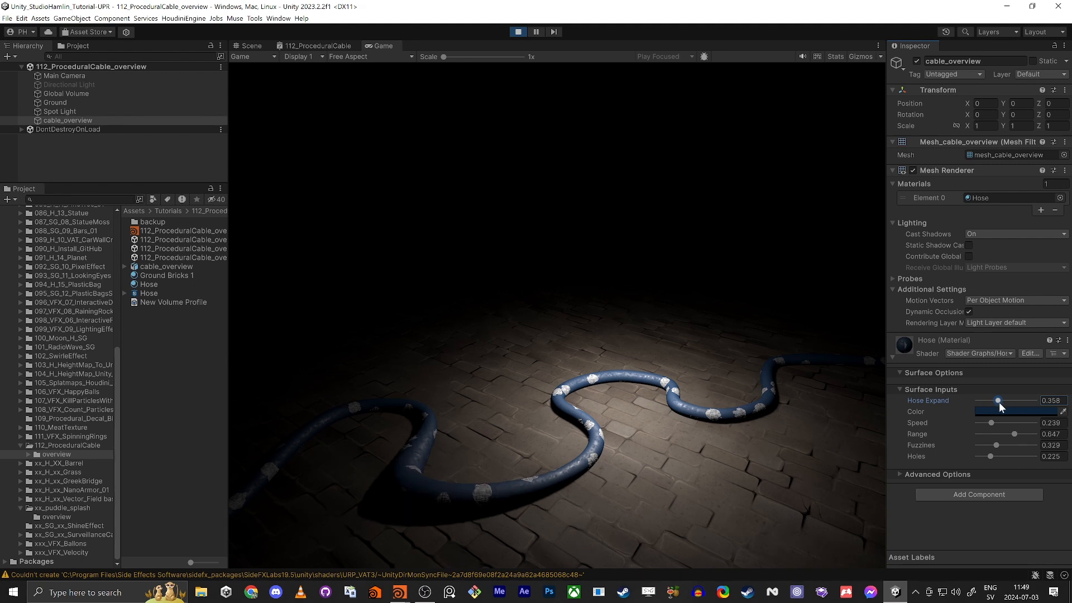
{"action": "left_click", "coordinate": [518, 31]}
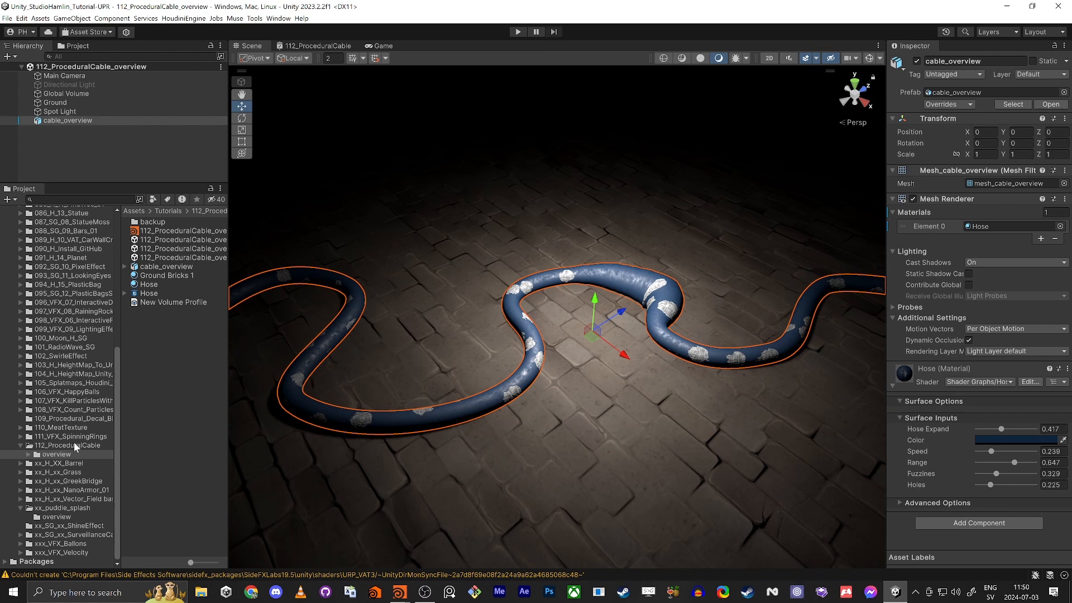
- Open the 112_ProceduralCable scene from the 112_ProceduralCable tutorial folder
{"action": "left_click", "coordinate": [73, 445]}
{"action": "double_click", "coordinate": [163, 256]}
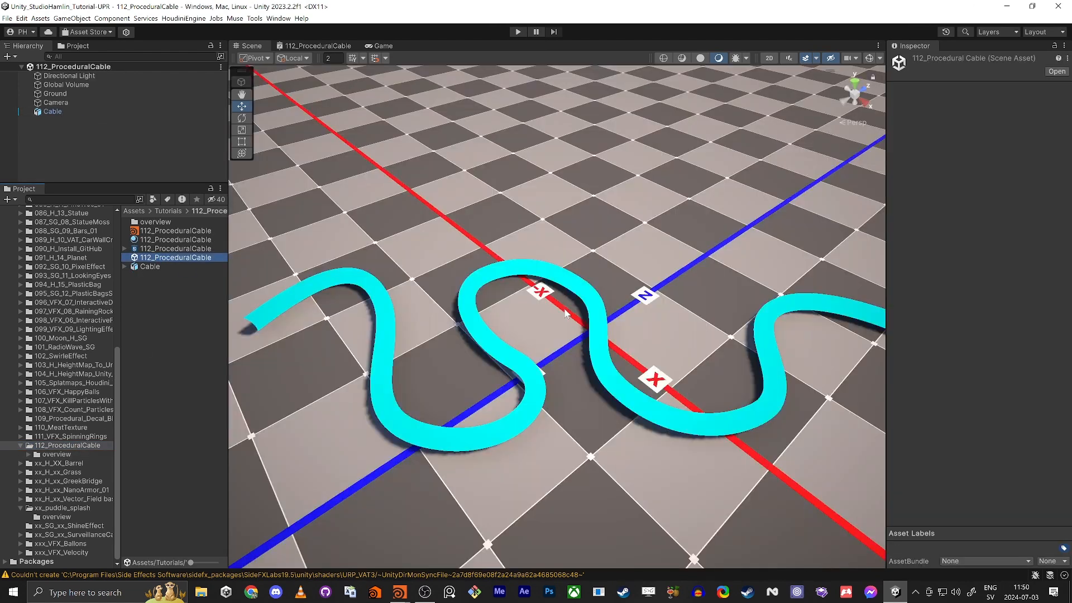
{"action": "left_click_drag", "start_coordinate": [478, 306], "coordinate": [546, 327], "text": "alt"}
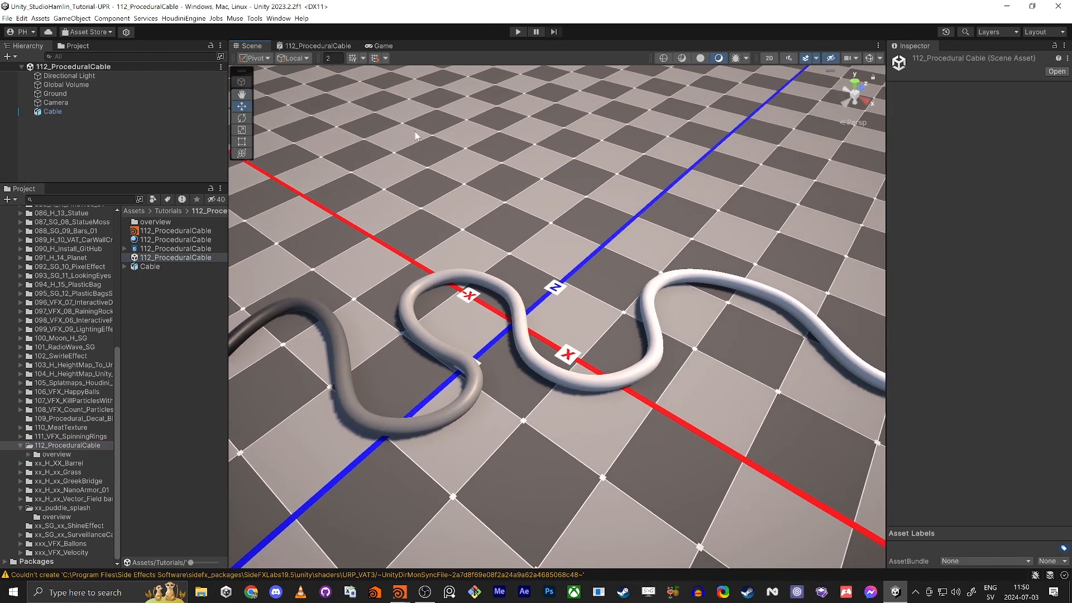
- Show the 112_ProceduralCable shader graph maximized and move the Vertex Color node closer to the Fragment block
{"action": "left_click", "coordinate": [330, 46]}
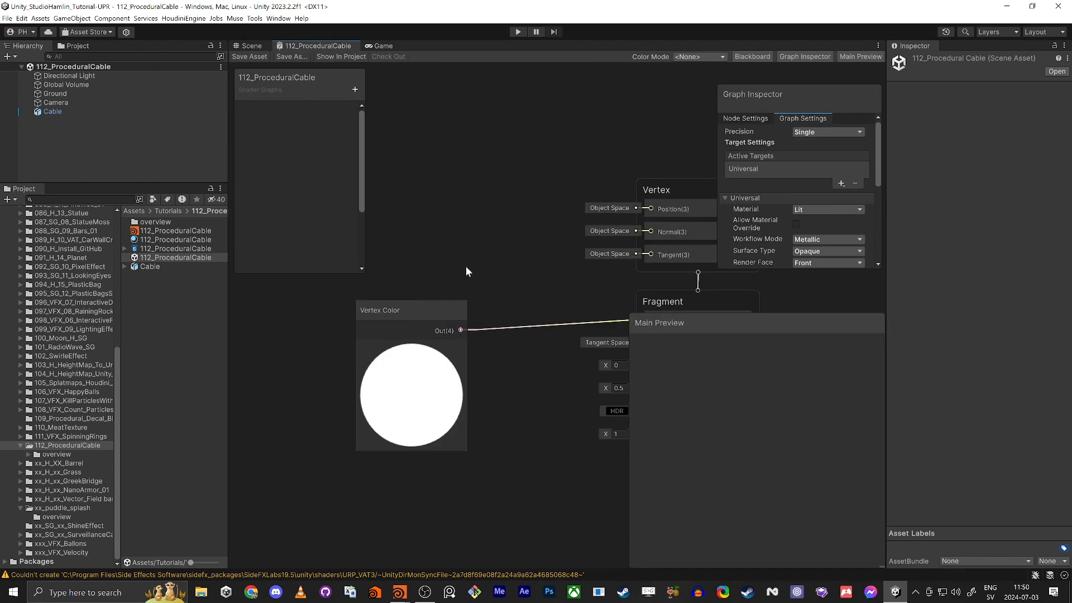
{"action": "key", "text": "shift+space"}
{"action": "middle_click_drag", "start_coordinate": [578, 377], "coordinate": [782, 326]}
{"action": "scroll", "coordinate": [782, 325], "scroll_direction": "down", "scroll_amount": 4}
{"action": "middle_click_drag", "start_coordinate": [539, 369], "coordinate": [577, 311]}
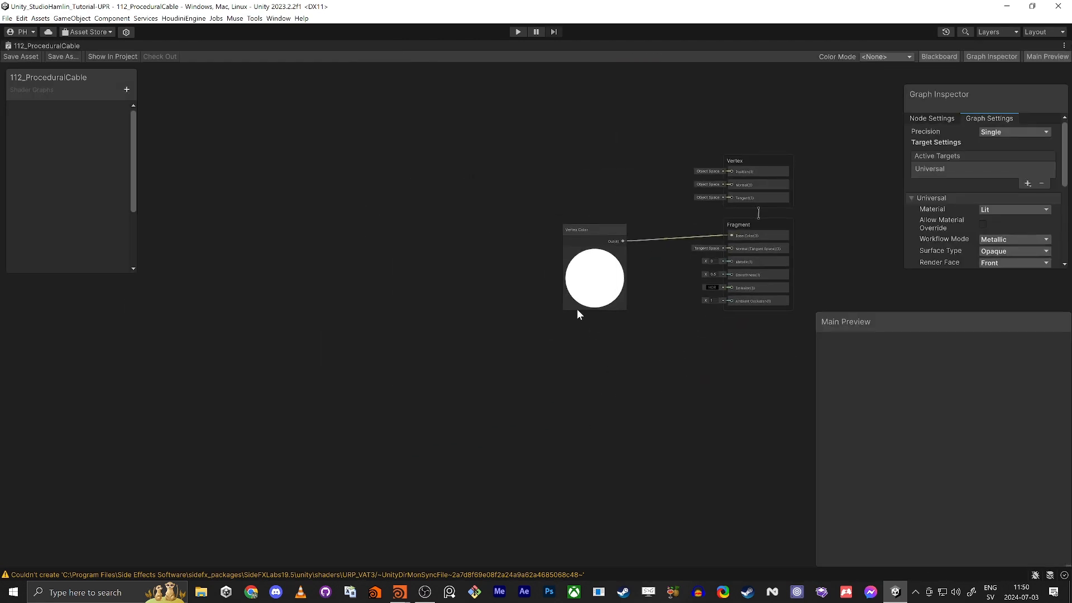
{"action": "left_click_drag", "start_coordinate": [589, 231], "coordinate": [634, 237]}
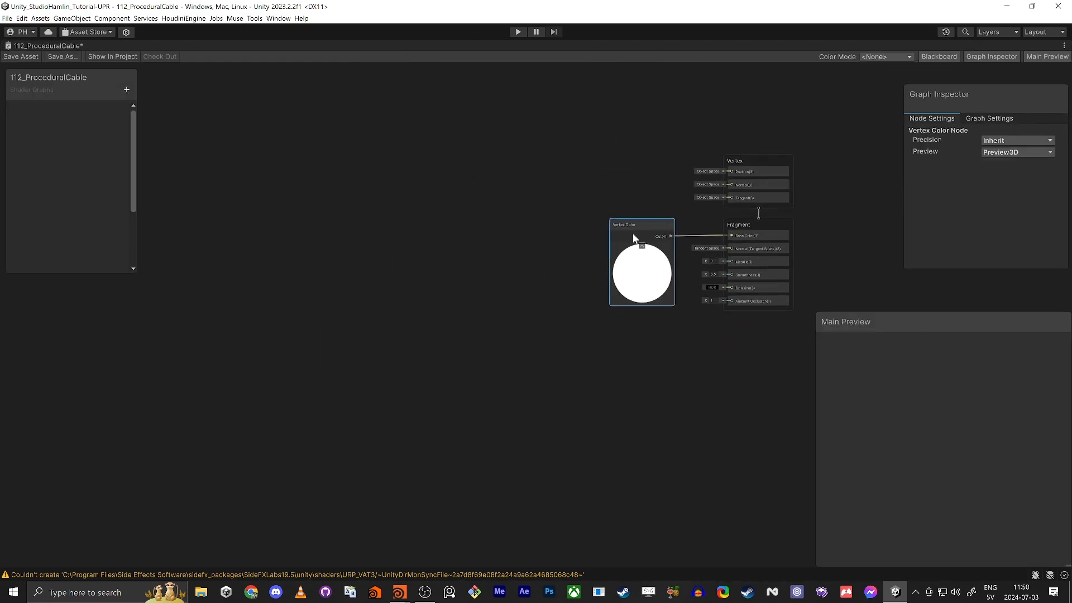
{"action": "key", "text": "alt+Tab"}
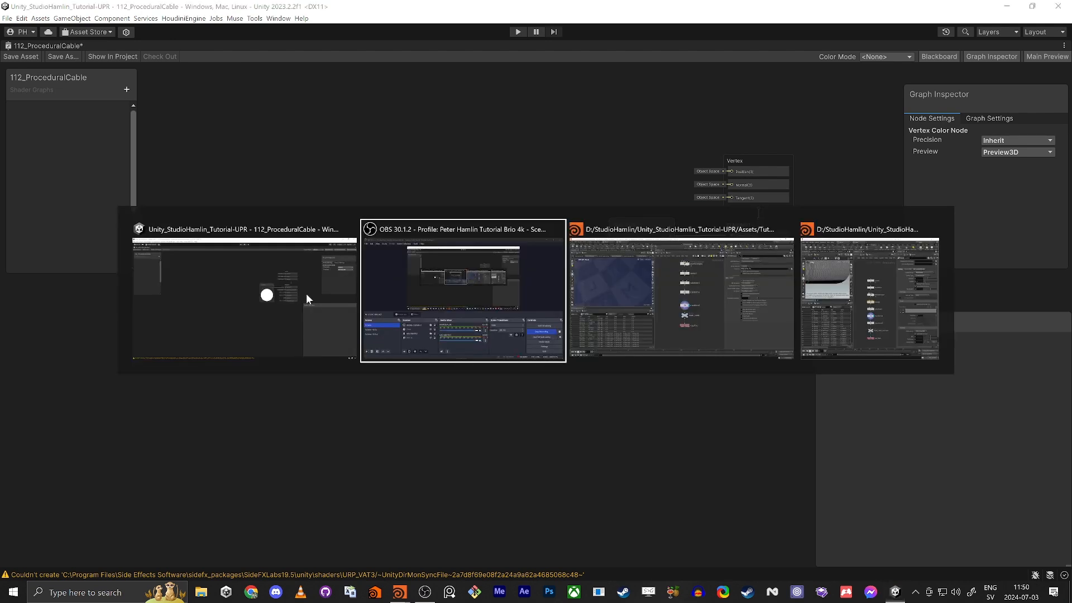
{"action": "left_click", "coordinate": [229, 314]}
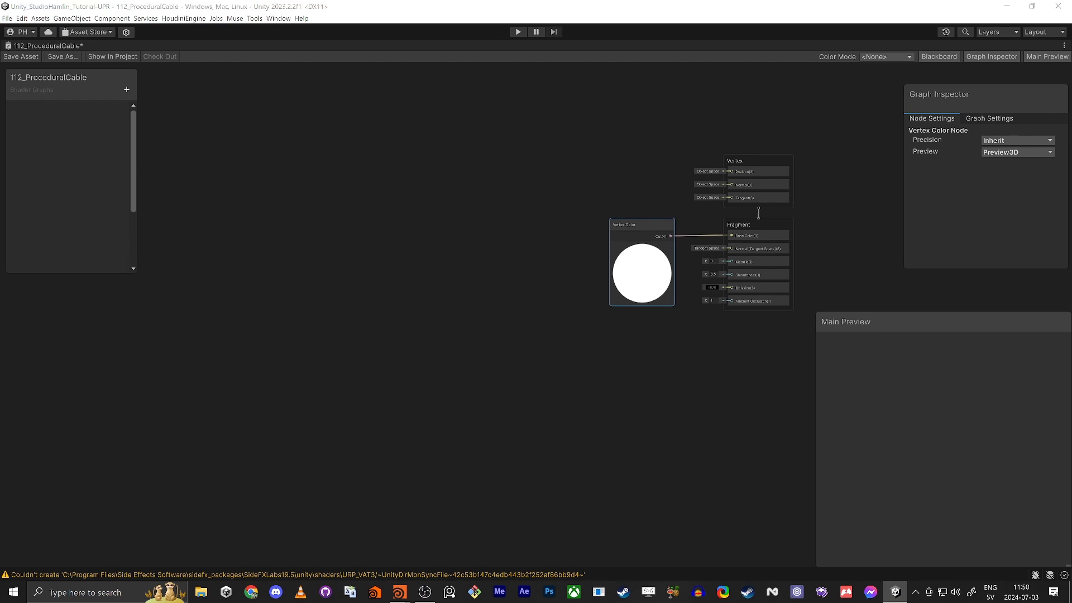
{"action": "left_click", "coordinate": [213, 381]}
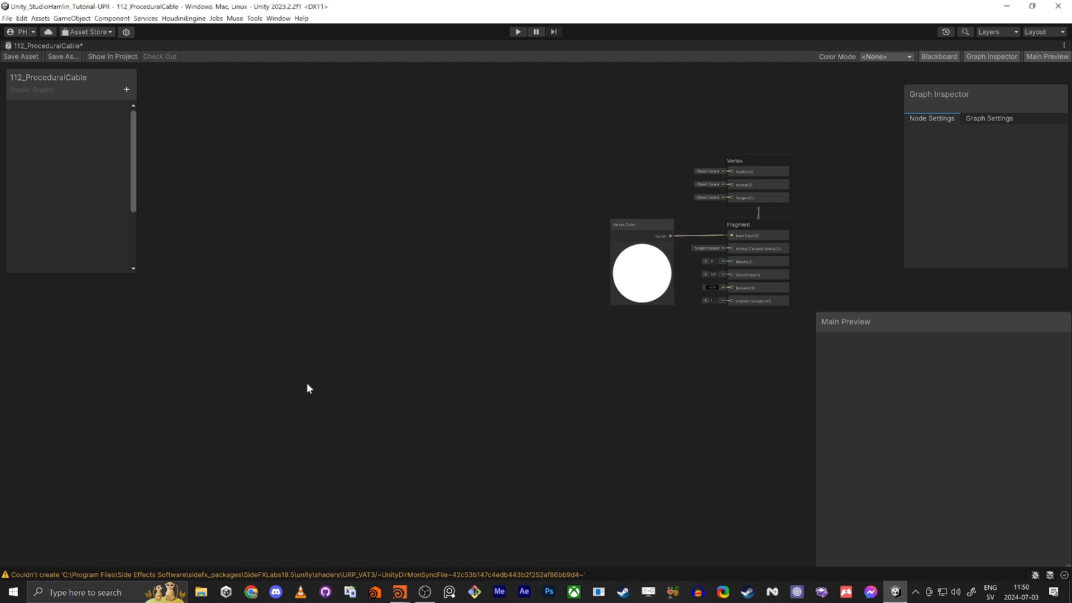
- Add a Voronoi node to the shader graph and place it in the empty area below and left of Vertex Color
{"action": "key", "text": "space"}
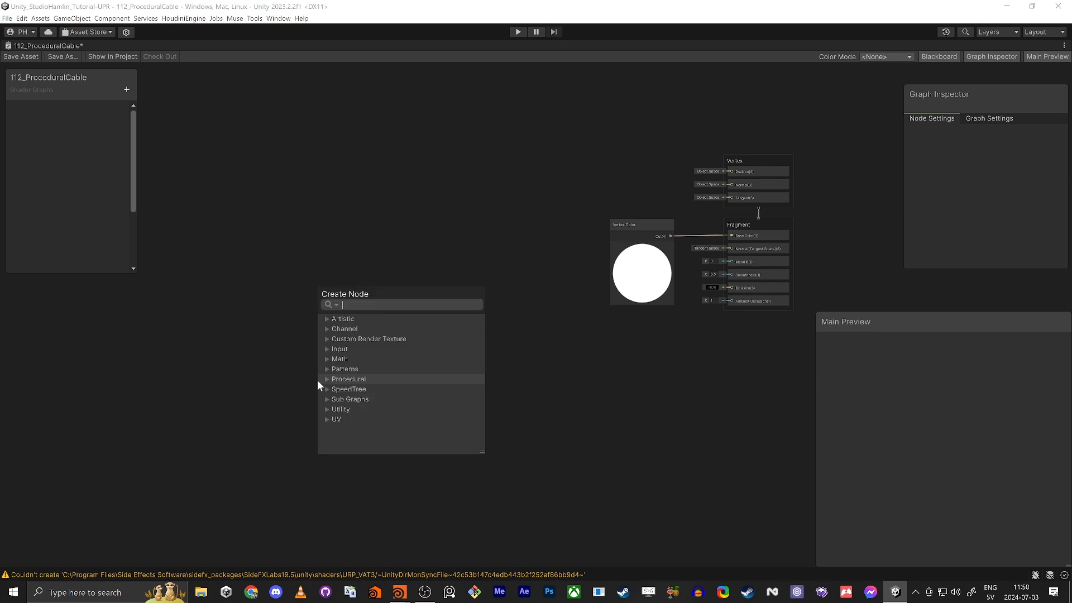
{"action": "type", "text": "voro"}
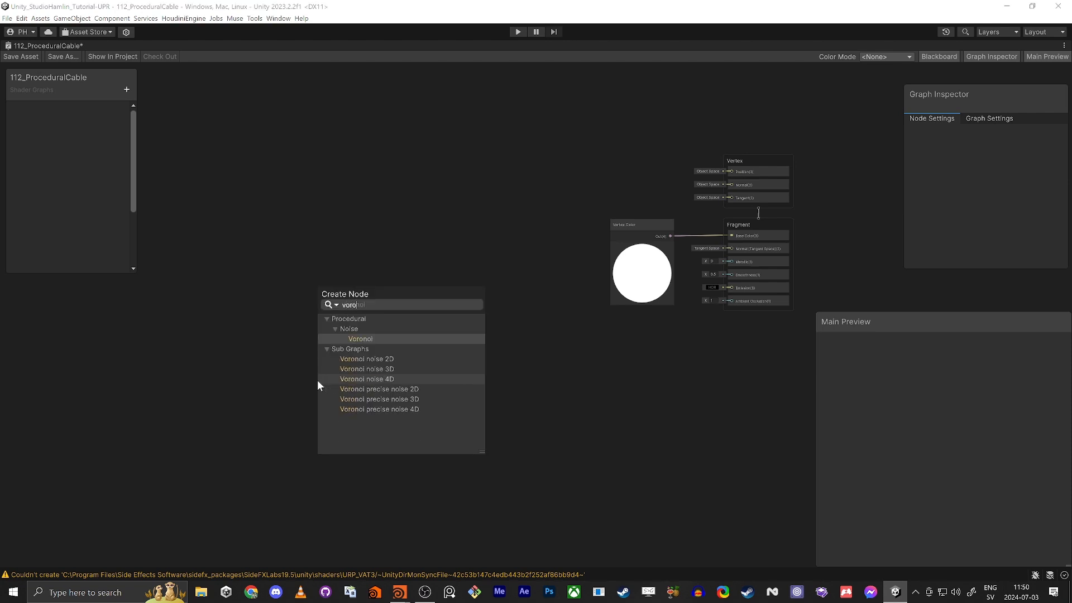
{"action": "key", "text": "Return"}
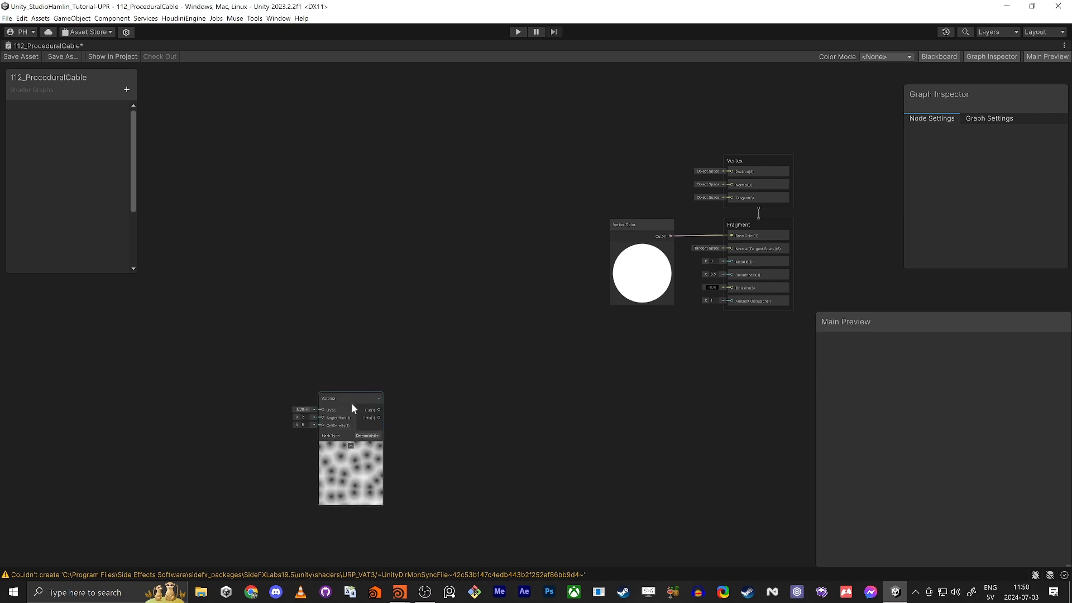
{"action": "left_click_drag", "start_coordinate": [342, 396], "coordinate": [299, 310]}
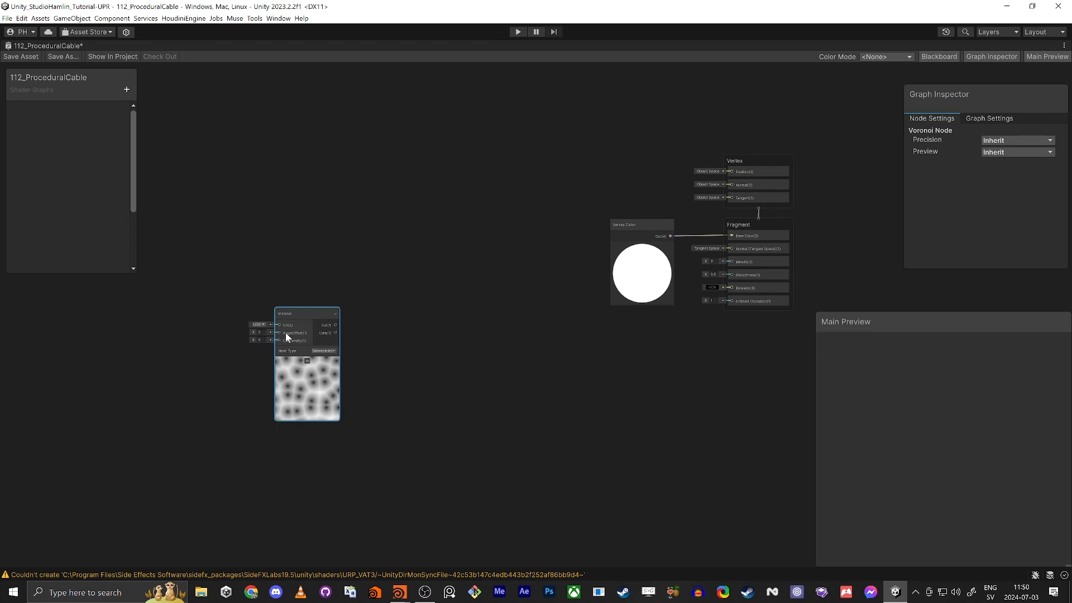
- Try an AngleOffset of 11 with a CellDensity of 51 and 2 on the Voronoi node, and delete the node
{"action": "scroll", "coordinate": [286, 333], "scroll_direction": "up", "scroll_amount": 2}
{"action": "type", "text": "11"}
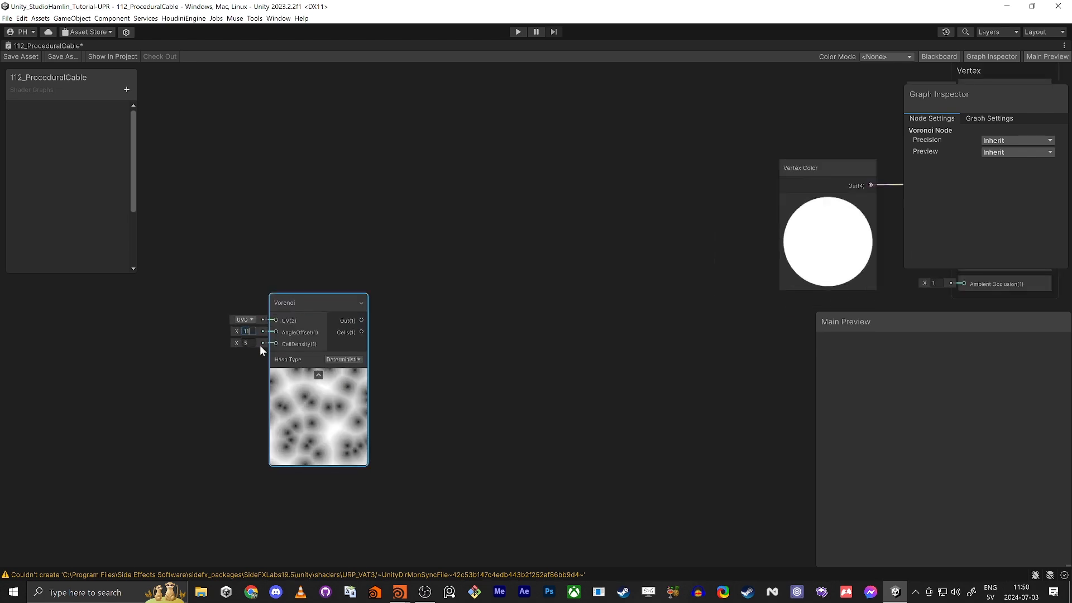
{"action": "left_click", "coordinate": [246, 343]}
{"action": "type", "text": "51"}
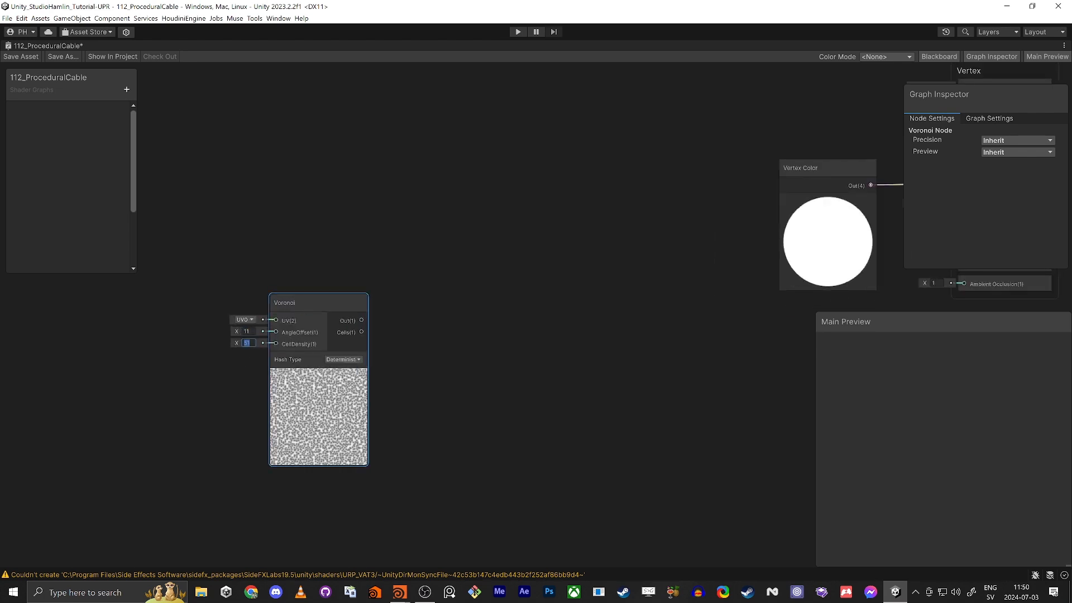
{"action": "key", "text": "BackSpace"}
{"action": "key", "text": "BackSpace"}
{"action": "type", "text": "2"}
{"action": "left_click", "coordinate": [206, 347]}
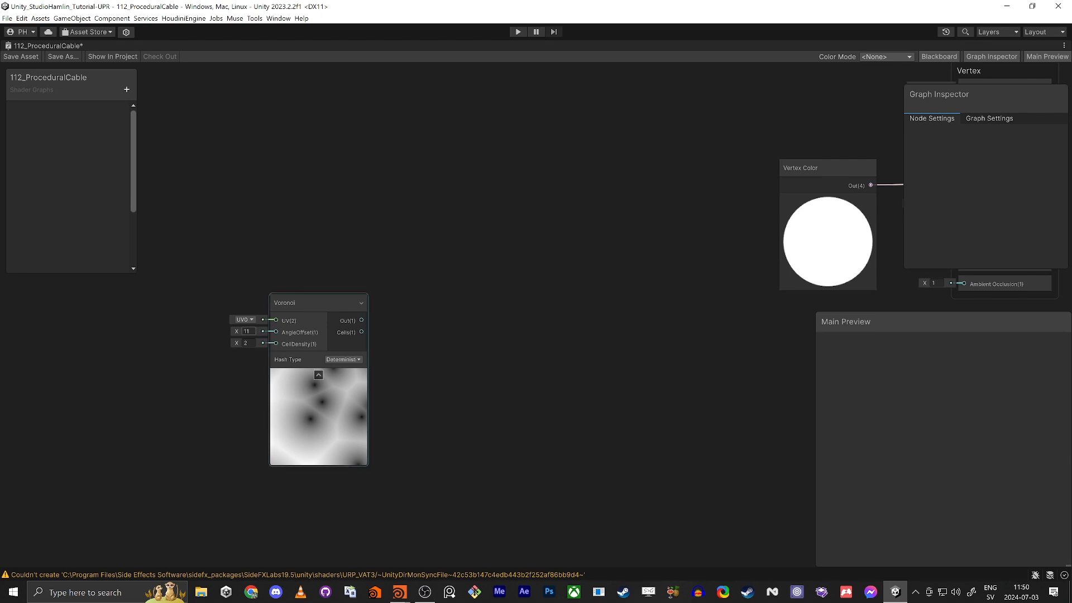
{"action": "left_click", "coordinate": [299, 310]}
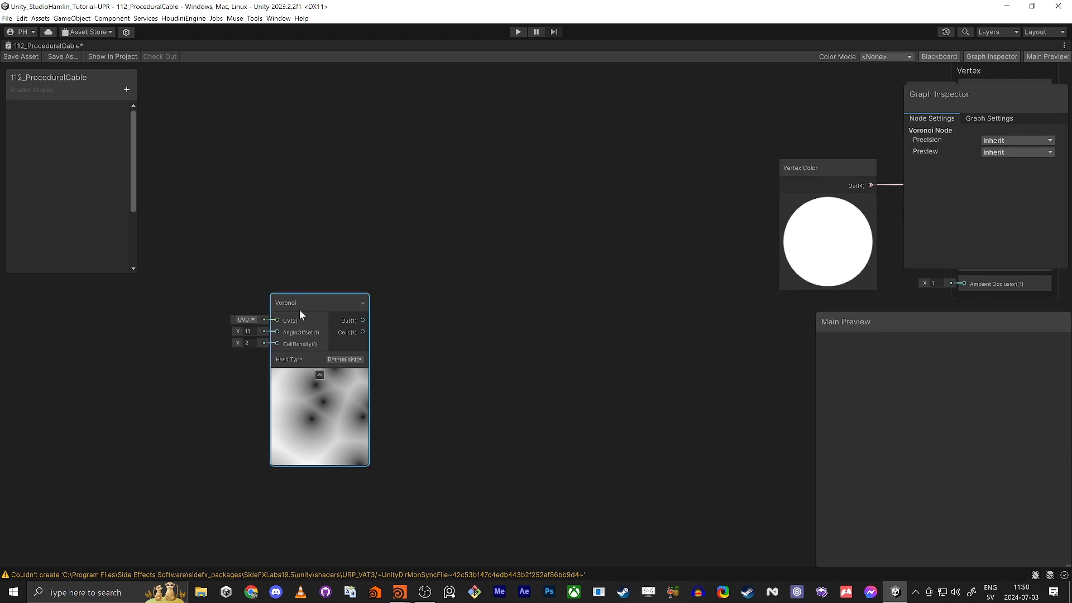
{"action": "key", "text": "Delete"}
- Add a new Voronoi node with default values and place it left of the Vertex Color node
{"action": "key", "text": "space"}
{"action": "type", "text": "voro"}
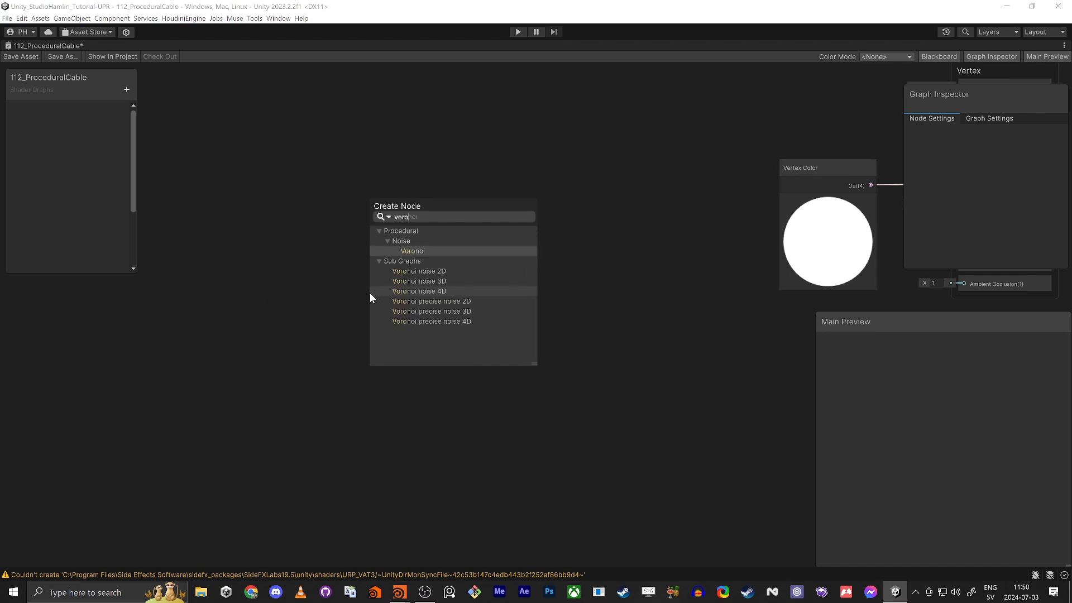
{"action": "key", "text": "Return"}
{"action": "left_click_drag", "start_coordinate": [407, 308], "coordinate": [480, 254]}
- Connect the Voronoi node's Out to the Fragment's Base Color and delete the Vertex Color node
{"action": "scroll", "coordinate": [468, 285], "scroll_direction": "down", "scroll_amount": 3}
{"action": "left_click_drag", "start_coordinate": [751, 226], "coordinate": [504, 258]}
{"action": "left_click", "coordinate": [661, 217]}
{"action": "key", "text": "Delete"}
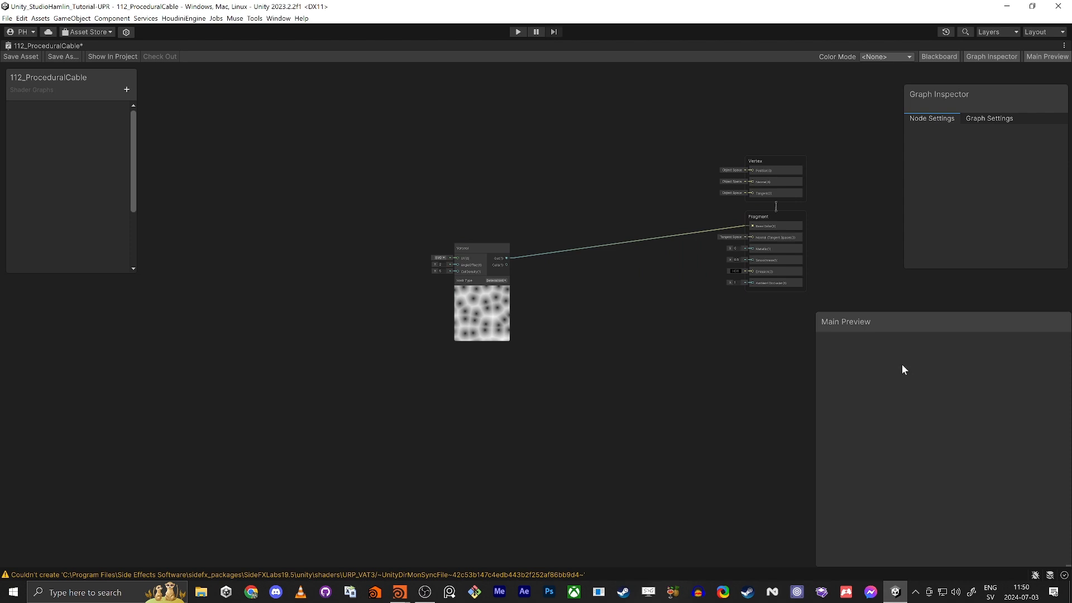
- Assign mesh_cable as the custom mesh of the shader graph's main preview
{"action": "right_click", "coordinate": [920, 405]}
{"action": "left_click", "coordinate": [946, 480]}
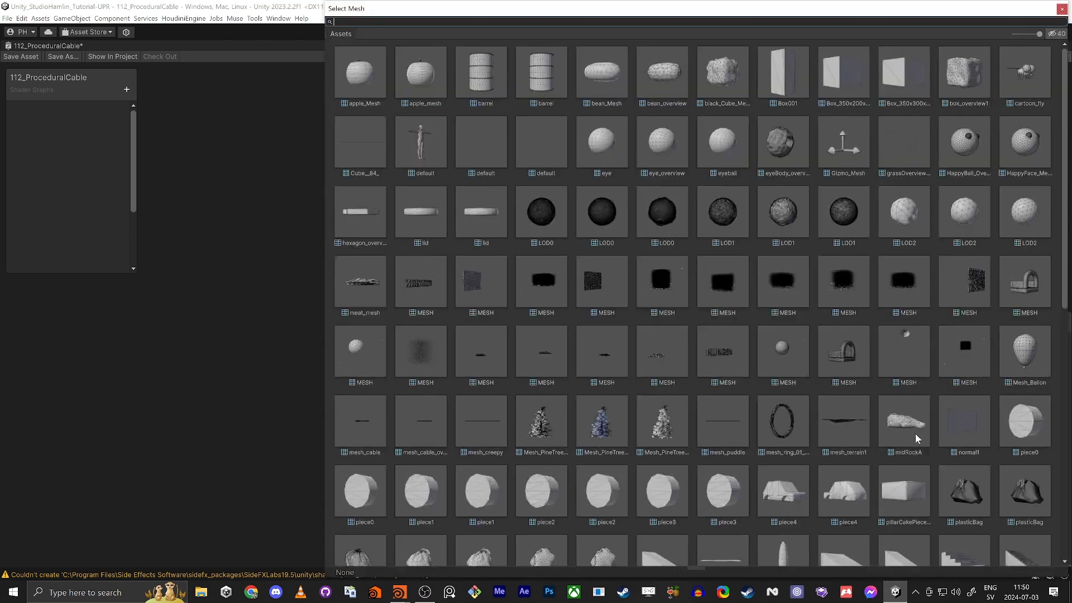
{"action": "type", "text": "mesh_ca"}
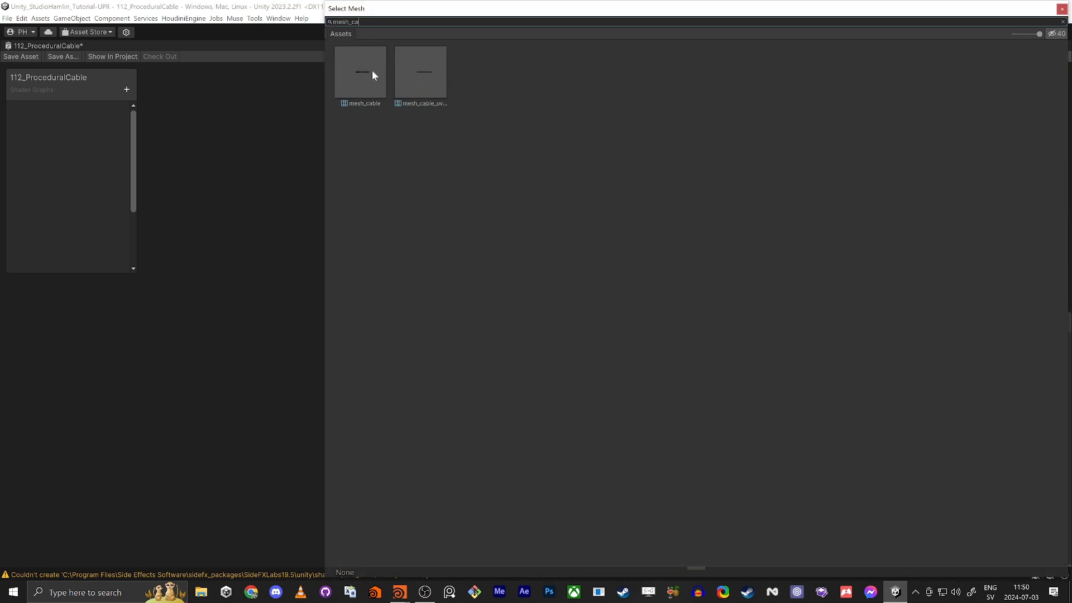
{"action": "double_click", "coordinate": [372, 72]}
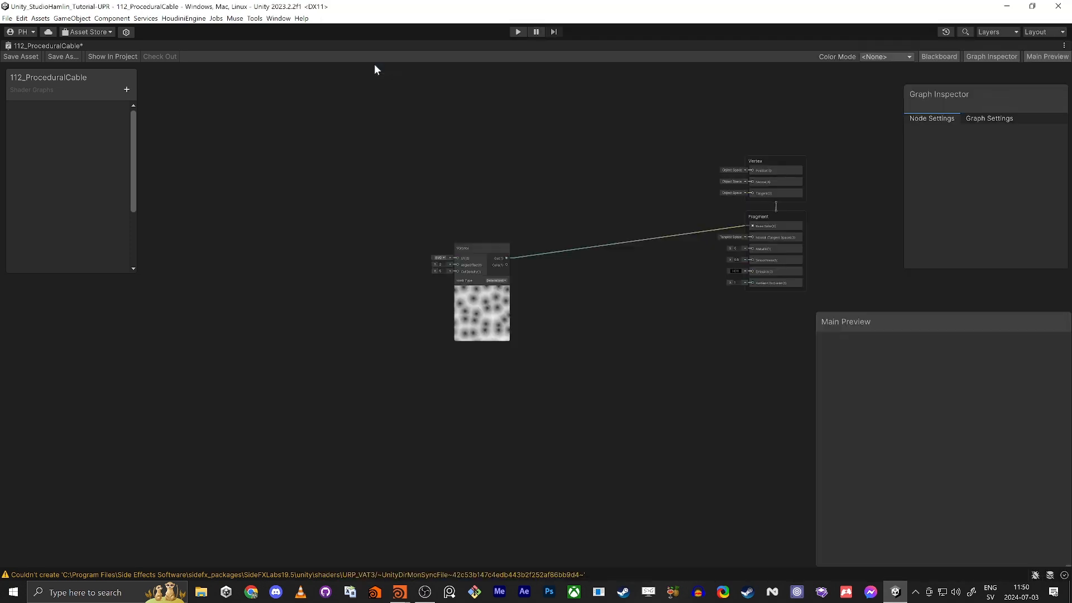
- Hide the main preview and restore the maximized shader graph to the regular editor layout
{"action": "right_click", "coordinate": [918, 429]}
{"action": "left_click", "coordinate": [934, 436]}
{"action": "left_click", "coordinate": [1038, 57]}
{"action": "key", "text": "shift+space"}
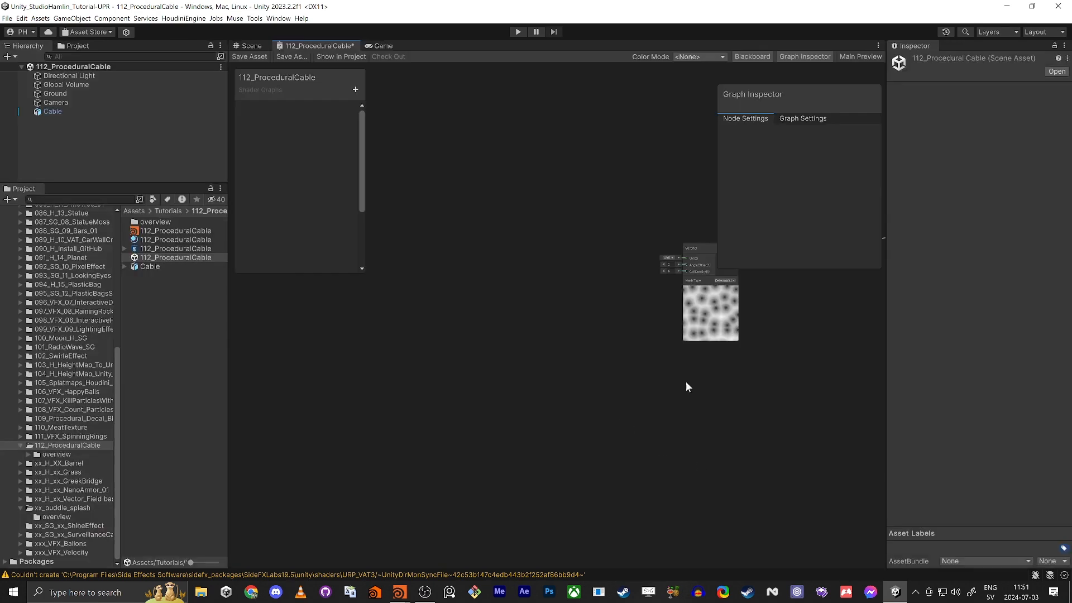
- Dock the Scene view below the Inspector, enlarge it, and frame the cable up close
{"action": "left_click", "coordinate": [258, 46]}
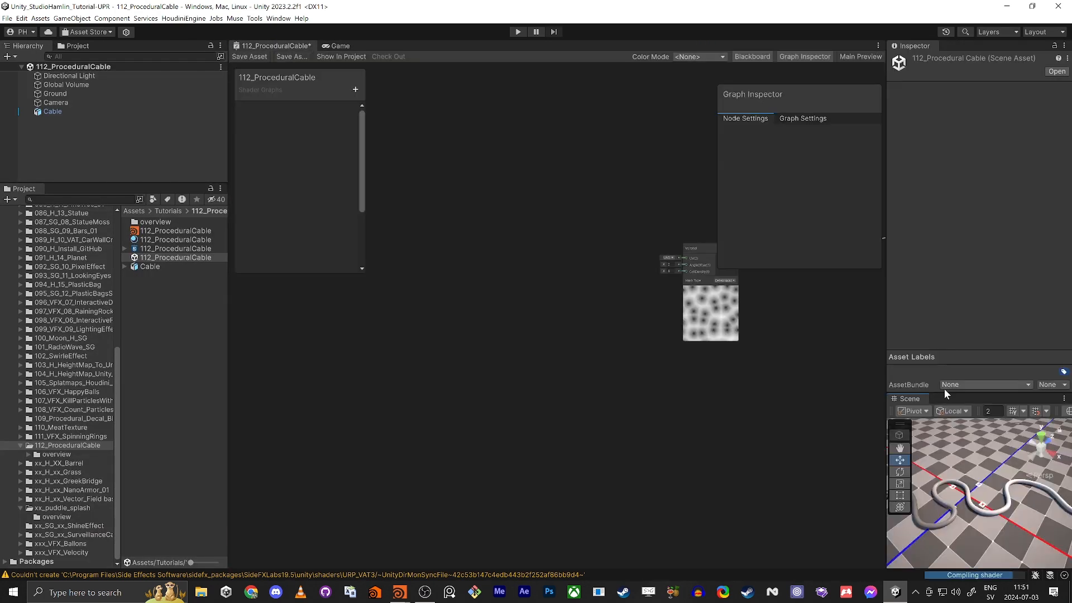
{"action": "left_click_drag", "start_coordinate": [942, 394], "coordinate": [921, 317]}
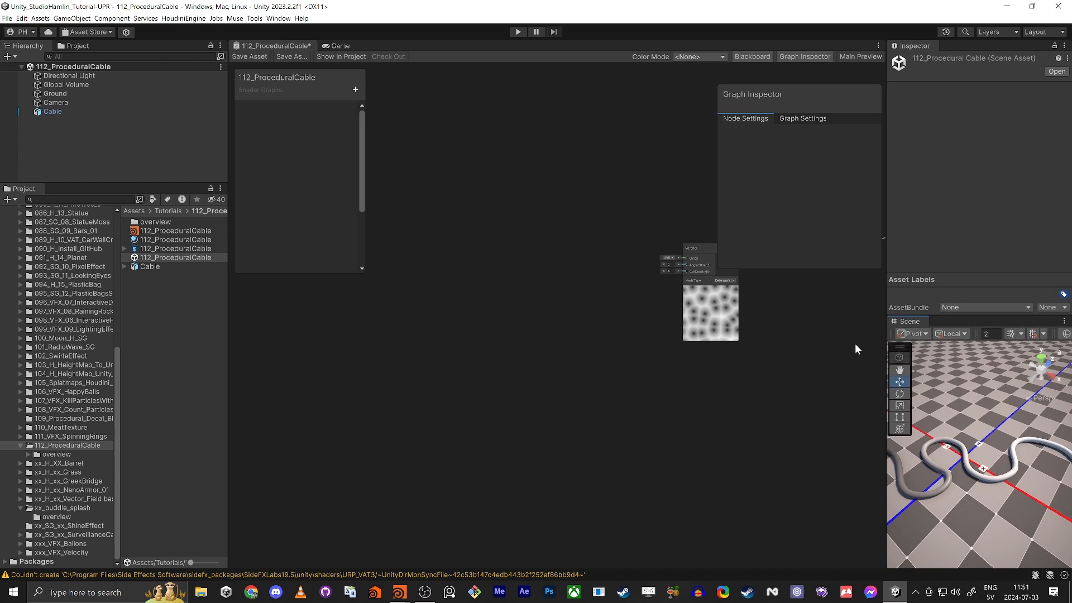
{"action": "right_click_drag", "start_coordinate": [981, 469], "coordinate": [974, 491]}
{"action": "key", "text": "w"}
- Widen the shader graph area, shift the Graph Inspector up and move the Voronoi node closer to the Fragment block
{"action": "left_click_drag", "start_coordinate": [228, 366], "coordinate": [151, 366]}
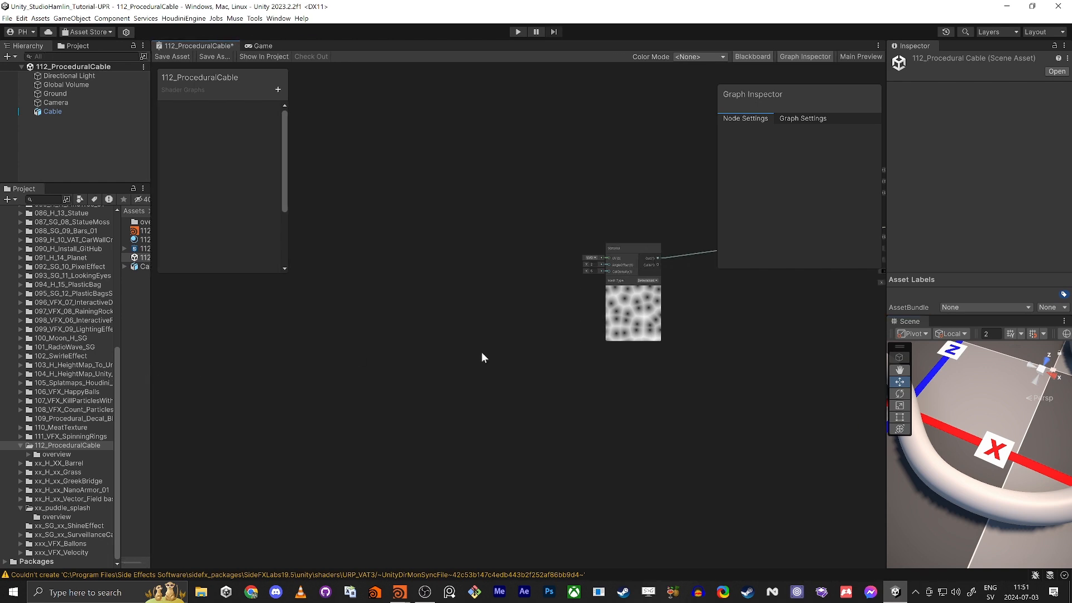
{"action": "left_click_drag", "start_coordinate": [789, 91], "coordinate": [786, 78]}
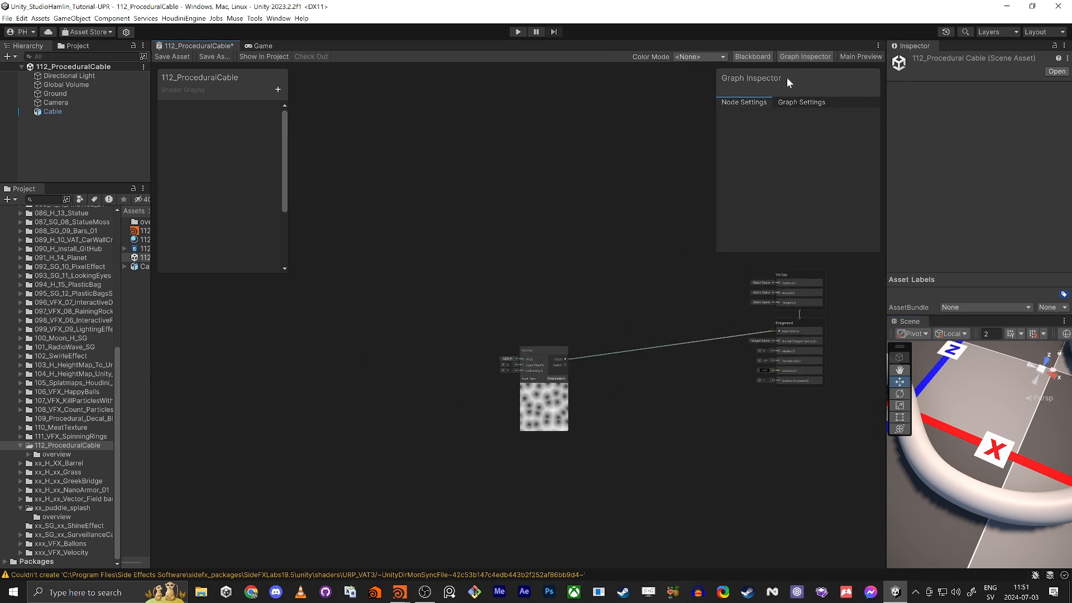
{"action": "left_click_drag", "start_coordinate": [542, 460], "coordinate": [585, 418]}
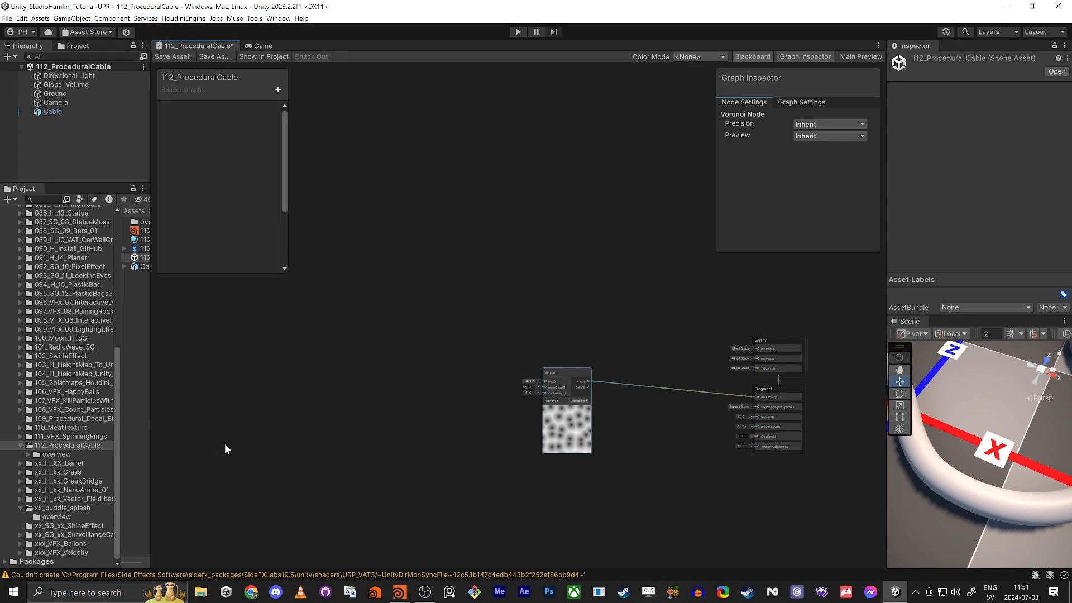
- Add a Tiling And Offset node to the shader graph, left of the Voronoi node
{"action": "left_click", "coordinate": [335, 422]}
{"action": "key", "text": "space"}
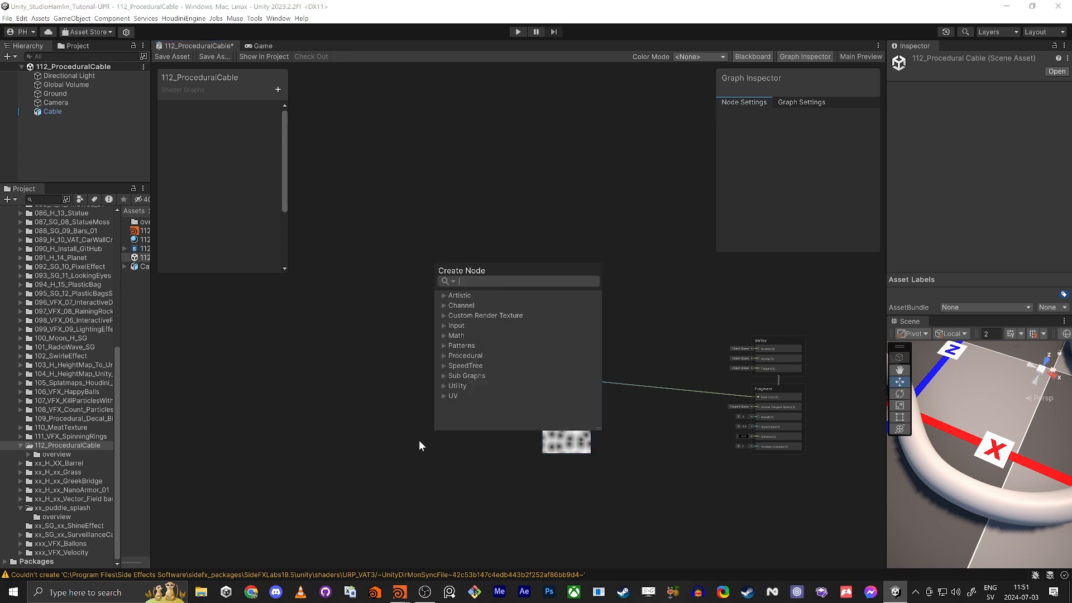
{"action": "type", "text": "tiling"}
{"action": "key", "text": "Return"}
{"action": "scroll", "coordinate": [530, 425], "scroll_direction": "up", "scroll_amount": 3}
- Save the shader graph and examine the Voronoi pattern on the cable in the Scene view
{"action": "middle_click_drag", "start_coordinate": [743, 452], "coordinate": [684, 434]}
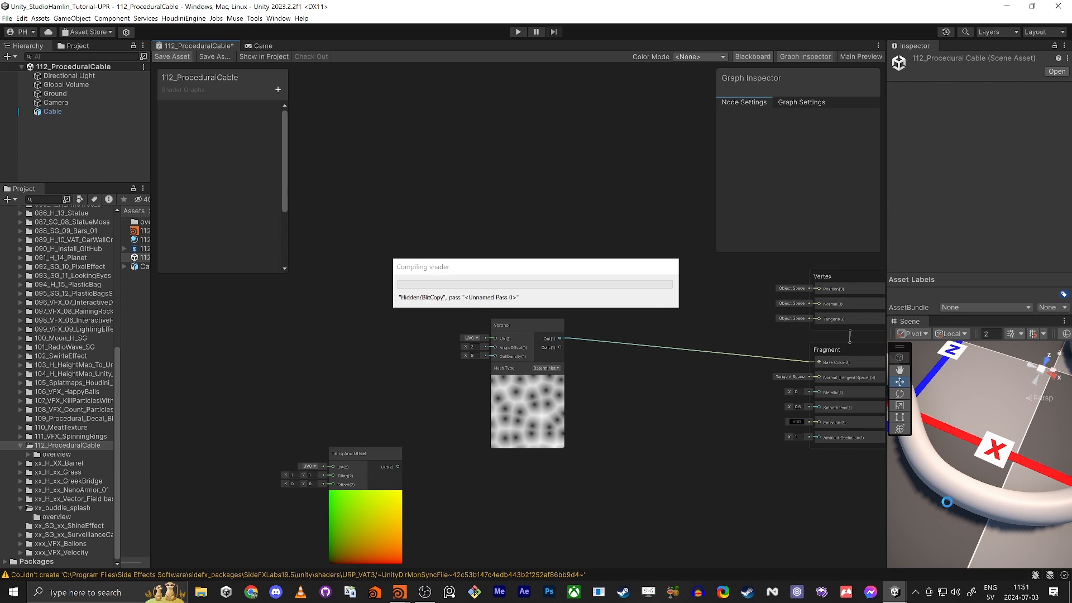
{"action": "scroll", "coordinate": [982, 477], "scroll_direction": "down", "scroll_amount": 5}
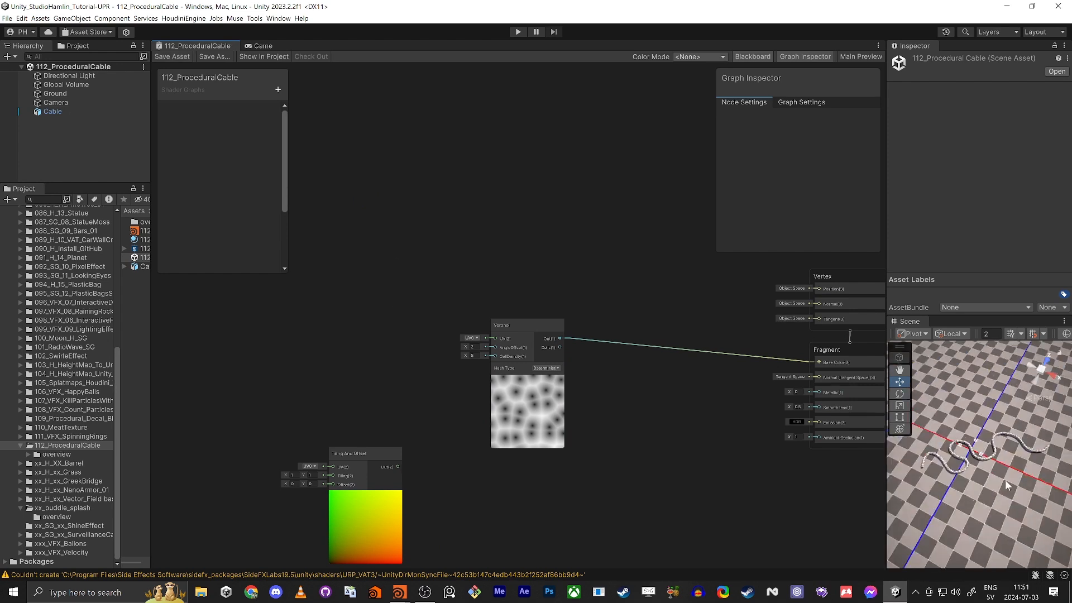
{"action": "scroll", "coordinate": [1005, 480], "scroll_direction": "up", "scroll_amount": 6}
{"action": "scroll", "coordinate": [960, 459], "scroll_direction": "down", "scroll_amount": 3}
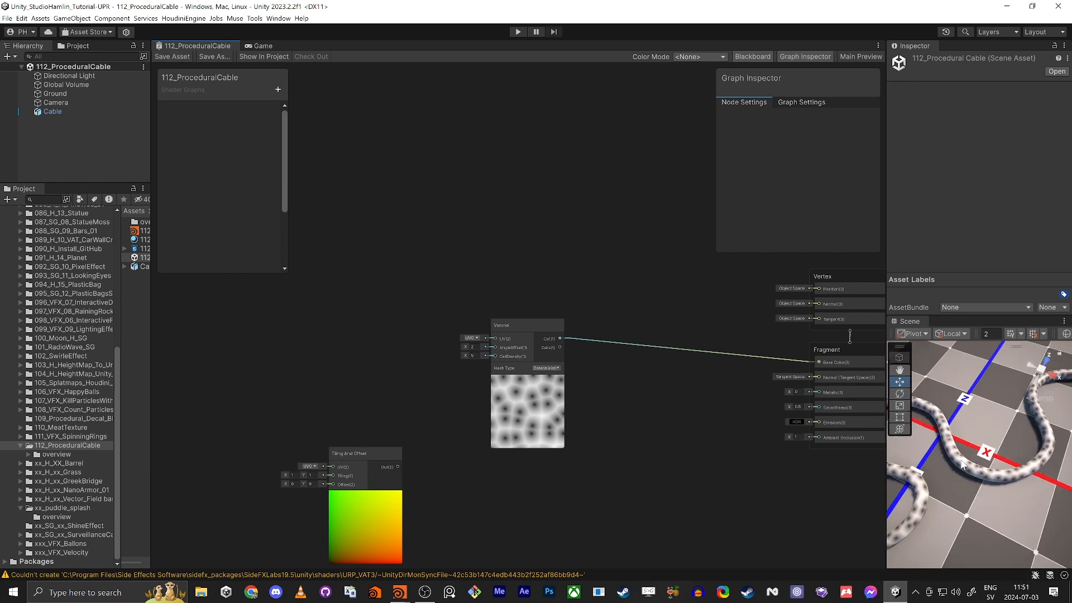
{"action": "mouse_move", "coordinate": [961, 462]}
{"action": "left_mouse_down", "text": "alt"}
{"action": "mouse_move", "coordinate": [938, 451]}
{"action": "mouse_move", "coordinate": [948, 455]}
{"action": "left_mouse_up", "text": "alt"}
- Move the Tiling And Offset node beside the Voronoi node and connect its Out to the Voronoi's UV input
{"action": "left_click_drag", "start_coordinate": [365, 451], "coordinate": [496, 339]}
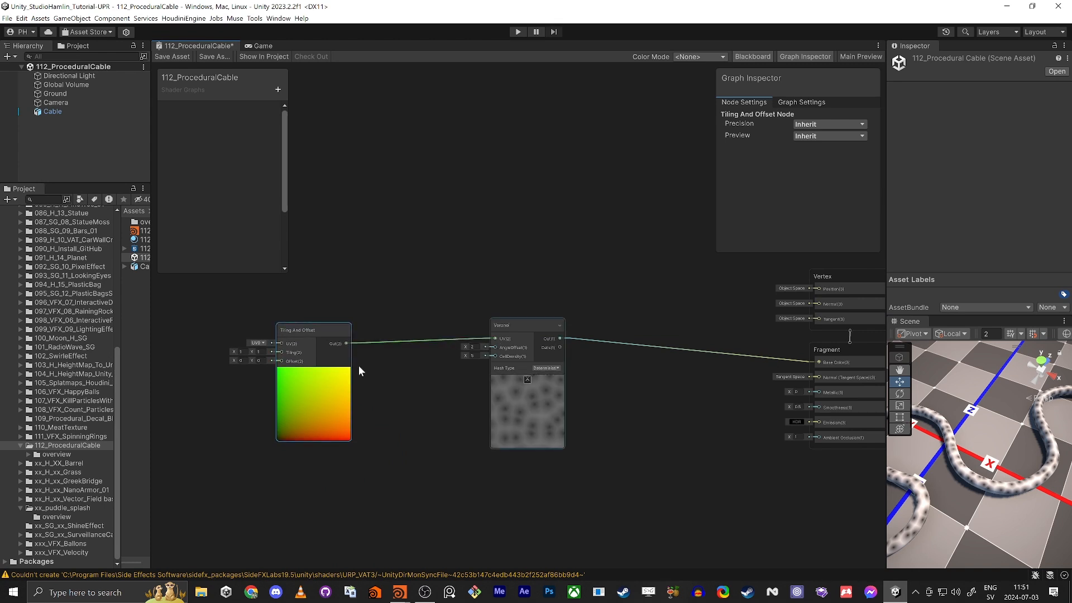
- Set the Tiling And Offset node's tiling X to 11, save the shader graph and inspect the cable's pattern up close
{"action": "left_click", "coordinate": [243, 352]}
{"action": "type", "text": "11"}
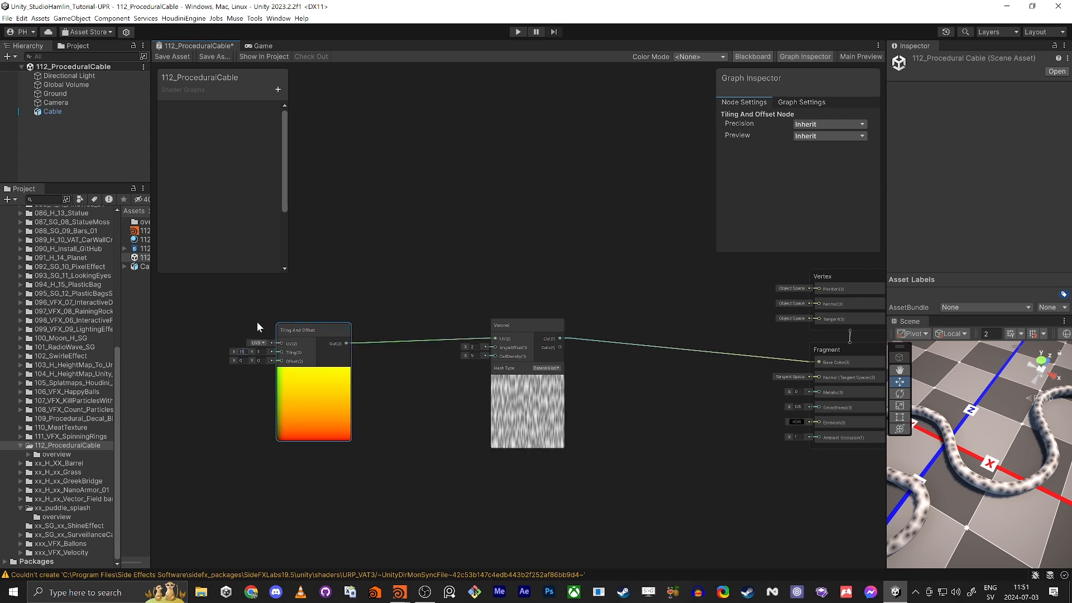
{"action": "left_click", "coordinate": [161, 57]}
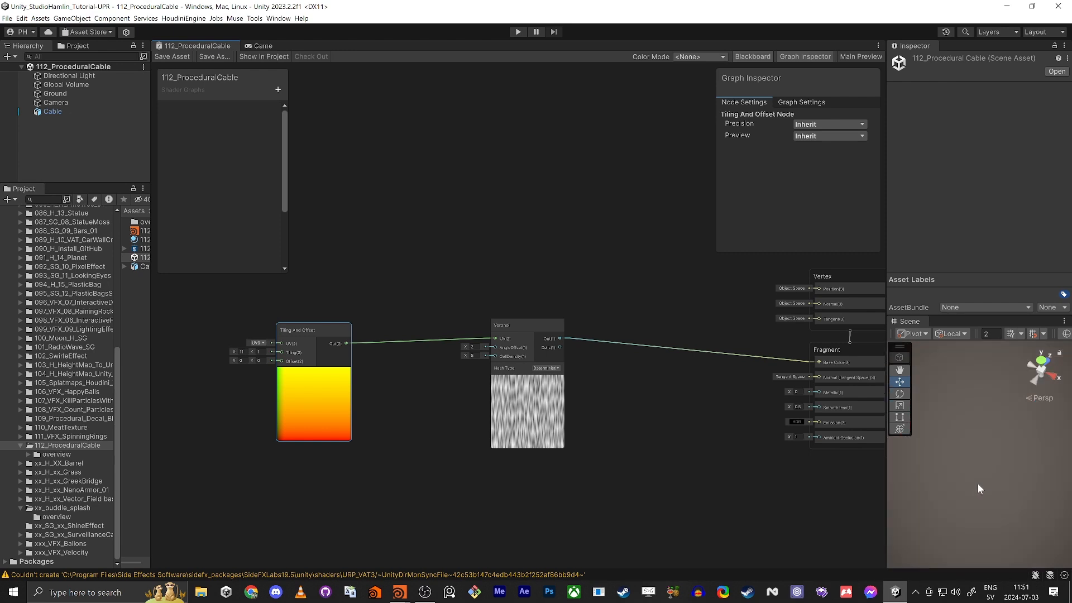
{"action": "scroll", "coordinate": [970, 473], "scroll_direction": "up", "scroll_amount": 5}
{"action": "scroll", "coordinate": [970, 471], "scroll_direction": "down", "scroll_amount": 5}
{"action": "right_click_drag", "start_coordinate": [969, 470], "coordinate": [1017, 522]}
{"action": "key", "text": "w"}
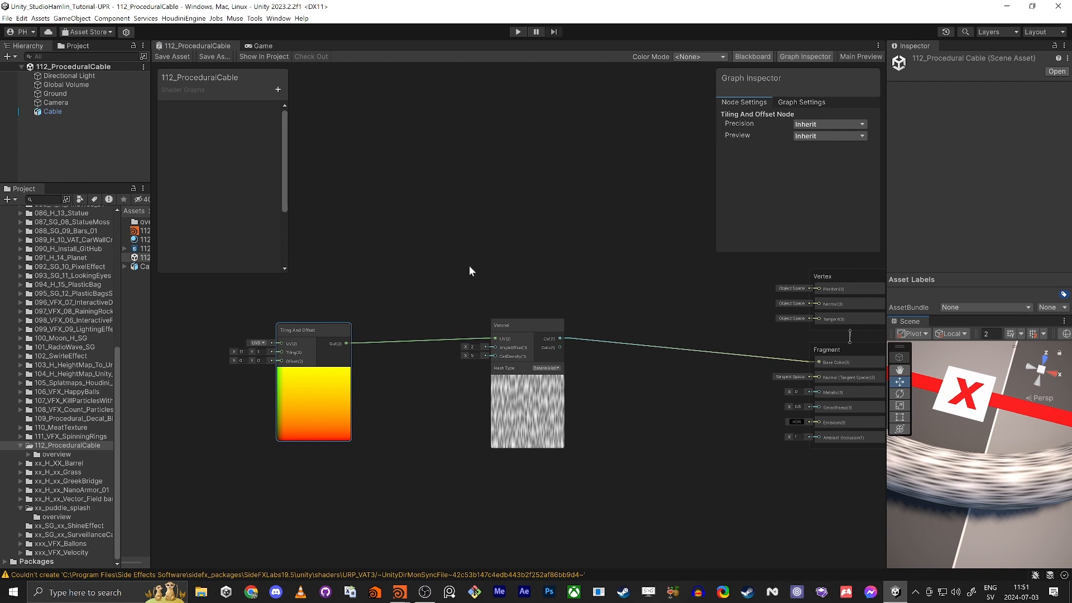
- Reposition the Tiling And Offset node and bring the Voronoi node closer to it
{"action": "middle_click_drag", "start_coordinate": [428, 439], "coordinate": [520, 319]}
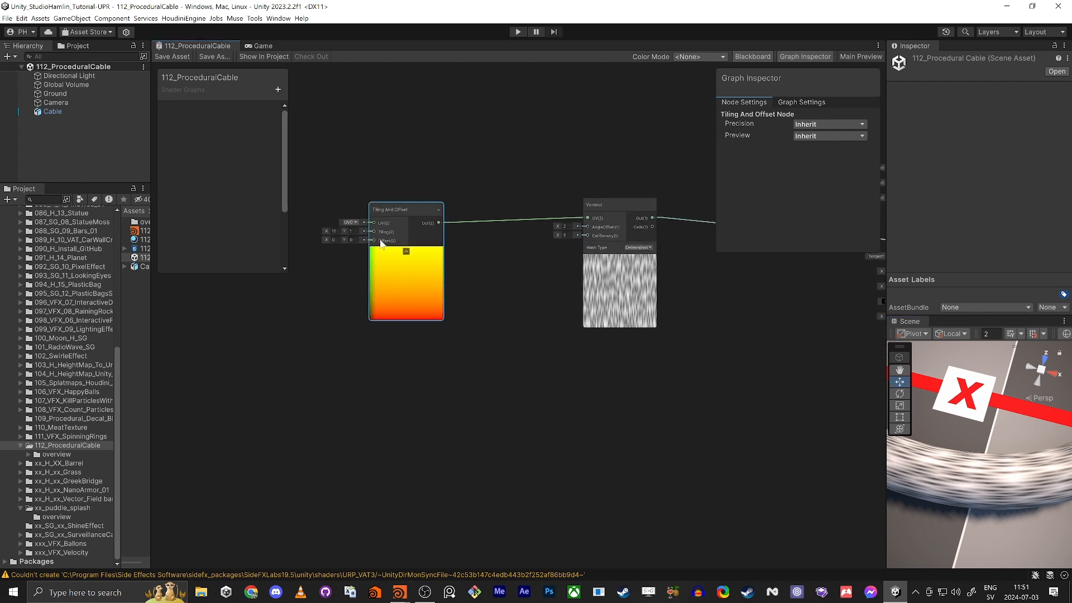
{"action": "left_click_drag", "start_coordinate": [394, 211], "coordinate": [371, 198]}
{"action": "left_click_drag", "start_coordinate": [618, 194], "coordinate": [542, 209]}
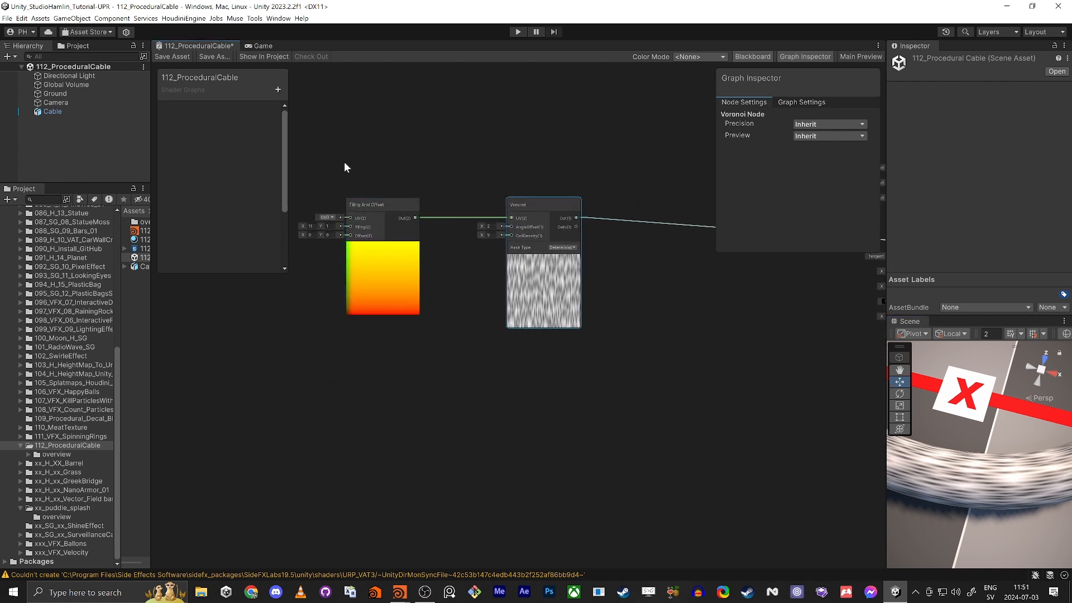
- Duplicate the Tiling And Offset and Voronoi nodes together and place the copies below the originals
{"action": "left_click_drag", "start_coordinate": [344, 162], "coordinate": [488, 356]}
{"action": "key", "text": "ctrl+d"}
{"action": "left_click_drag", "start_coordinate": [557, 415], "coordinate": [518, 440]}
{"action": "left_click", "coordinate": [446, 405]}
{"action": "middle_click_drag", "start_coordinate": [445, 405], "coordinate": [481, 356]}
{"action": "scroll", "coordinate": [401, 422], "scroll_direction": "up", "scroll_amount": 3}
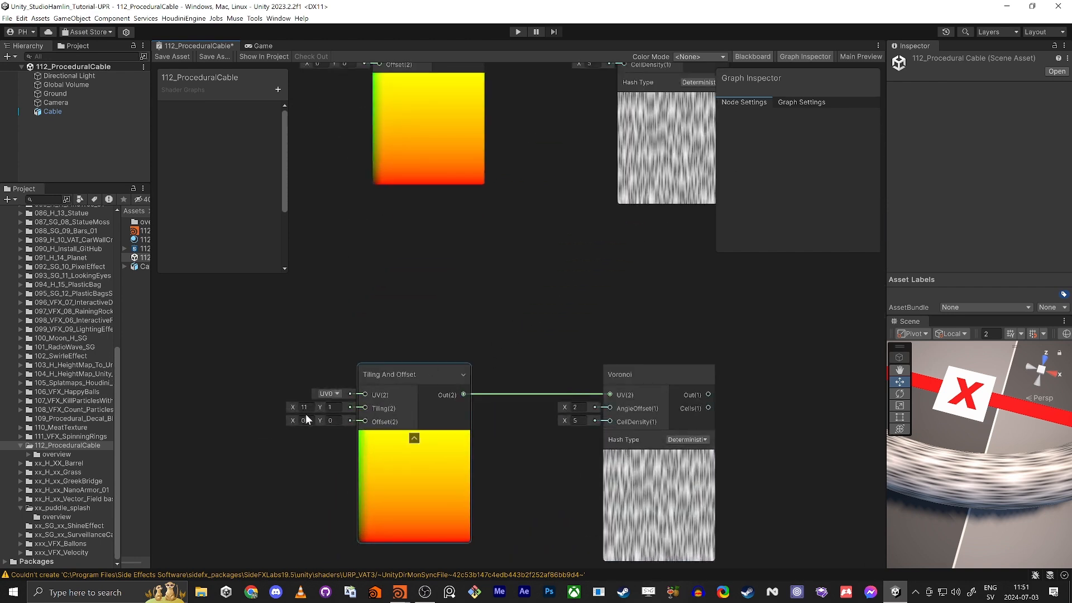
- Set the duplicated Tiling And Offset node's tiling to X 1 and Y 11
{"action": "mouse_move", "coordinate": [293, 407]}
{"action": "left_mouse_down"}
{"action": "mouse_move", "coordinate": [282, 410]}
{"action": "mouse_move", "coordinate": [338, 405]}
{"action": "mouse_move", "coordinate": [310, 407]}
{"action": "left_mouse_up"}
{"action": "type", "text": "2"}
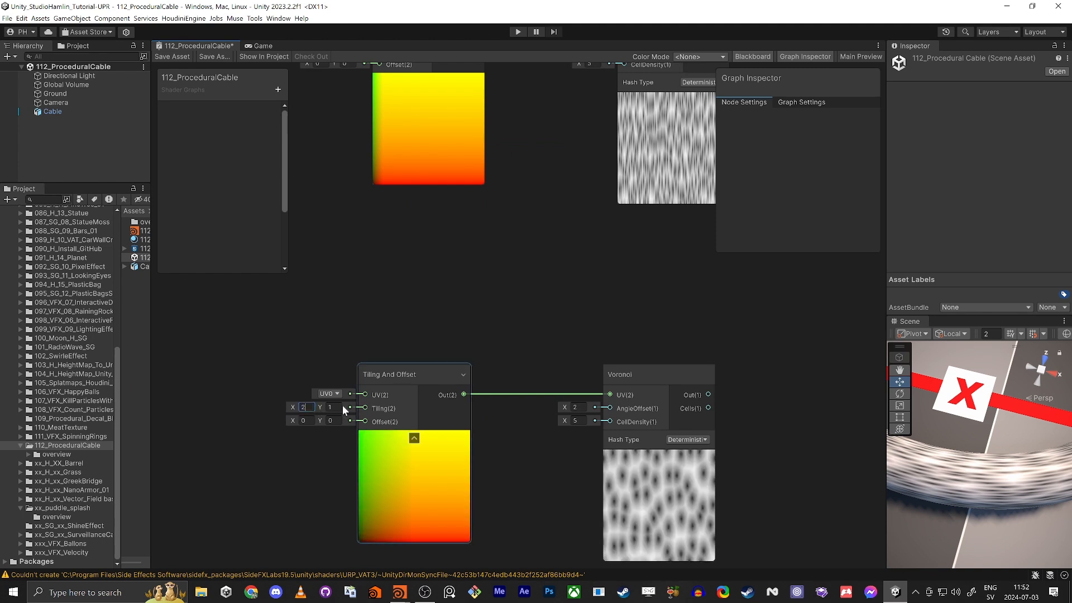
{"action": "key", "text": "Tab"}
{"action": "type", "text": "11"}
{"action": "key", "text": "shift+Tab"}
{"action": "type", "text": "1"}
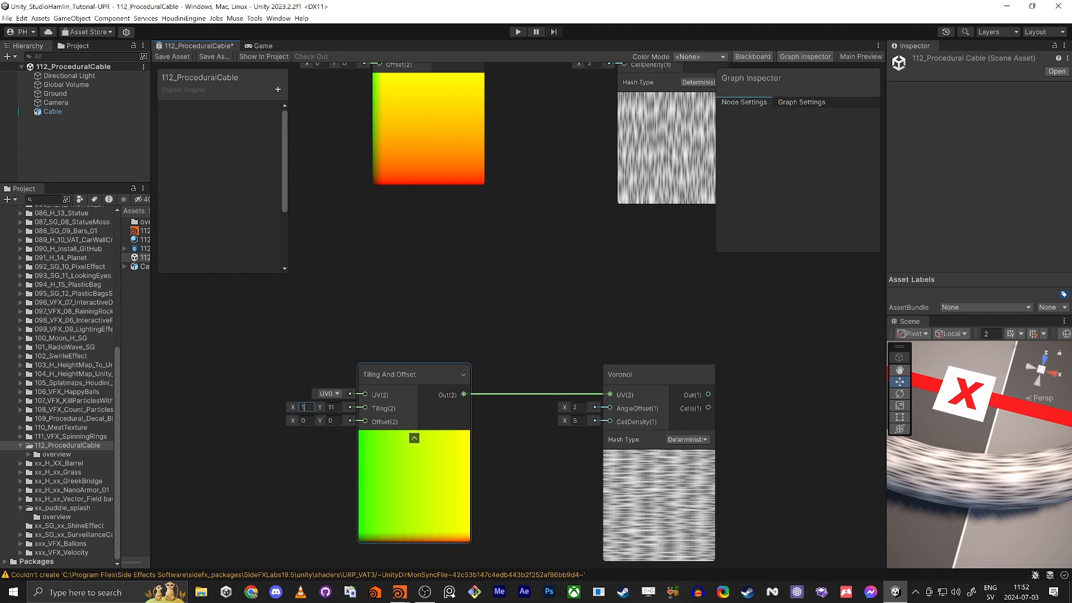
{"action": "left_click", "coordinate": [410, 331]}
- Add a Maximum node and connect the Out of the upper and lower Voronoi nodes to its A and B inputs
{"action": "middle_click_drag", "start_coordinate": [548, 280], "coordinate": [513, 303]}
{"action": "scroll", "coordinate": [474, 324], "scroll_direction": "down", "scroll_amount": 2}
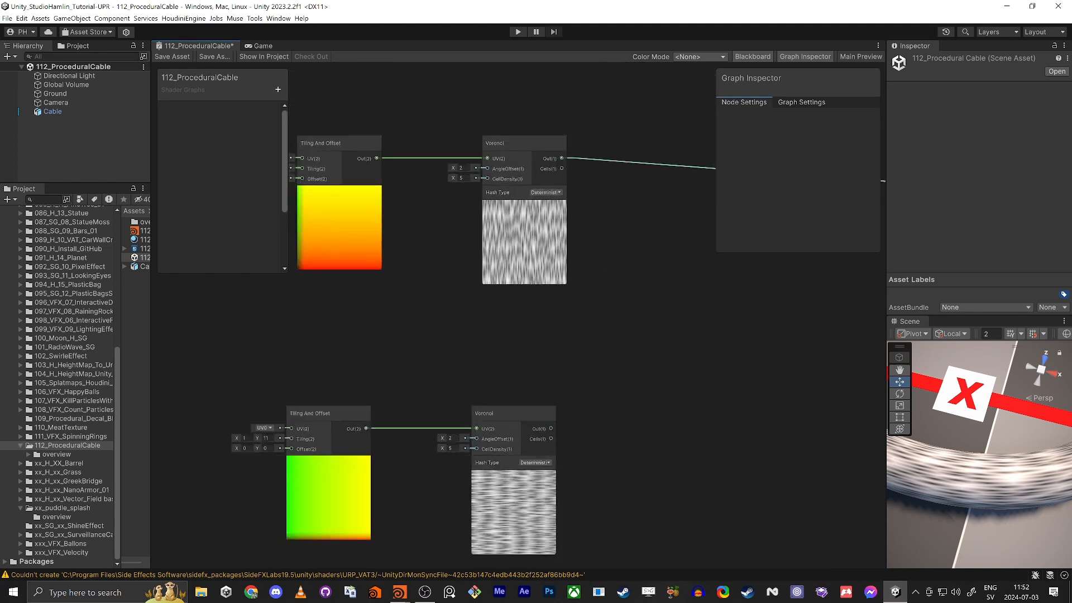
{"action": "key", "text": "space"}
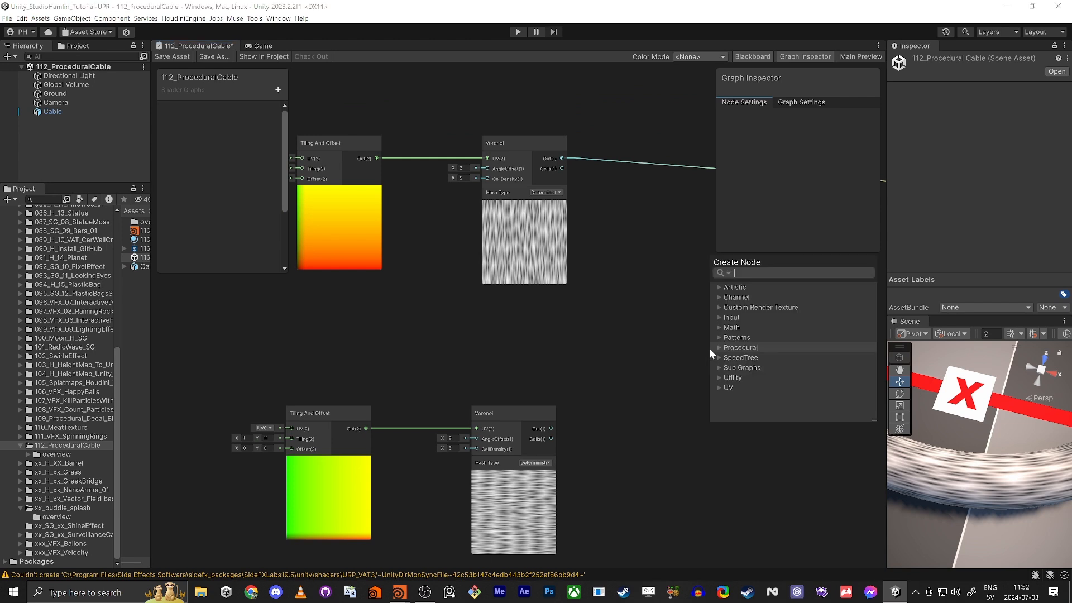
{"action": "type", "text": "max"}
{"action": "key", "text": "Return"}
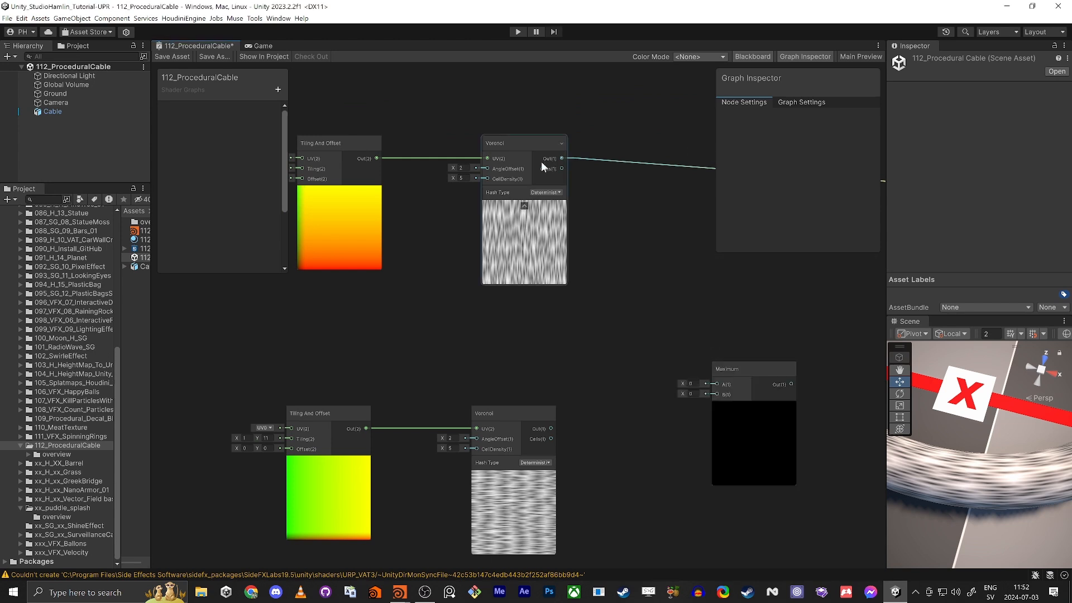
{"action": "left_click_drag", "start_coordinate": [561, 159], "coordinate": [552, 428]}
{"action": "middle_click_drag", "start_coordinate": [562, 344], "coordinate": [389, 382]}
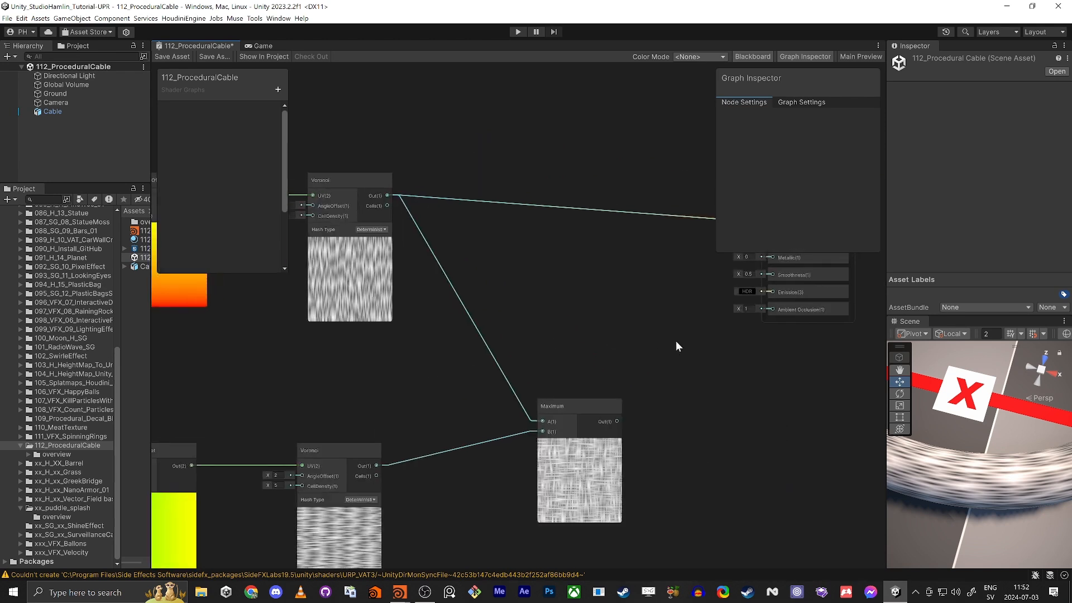
- Move the Maximum node closer to the two Voronoi nodes and examine its combined pattern preview
{"action": "middle_click_drag", "start_coordinate": [675, 340], "coordinate": [515, 417]}
{"action": "left_click_drag", "start_coordinate": [422, 480], "coordinate": [395, 396]}
{"action": "scroll", "coordinate": [403, 453], "scroll_direction": "up", "scroll_amount": 6}
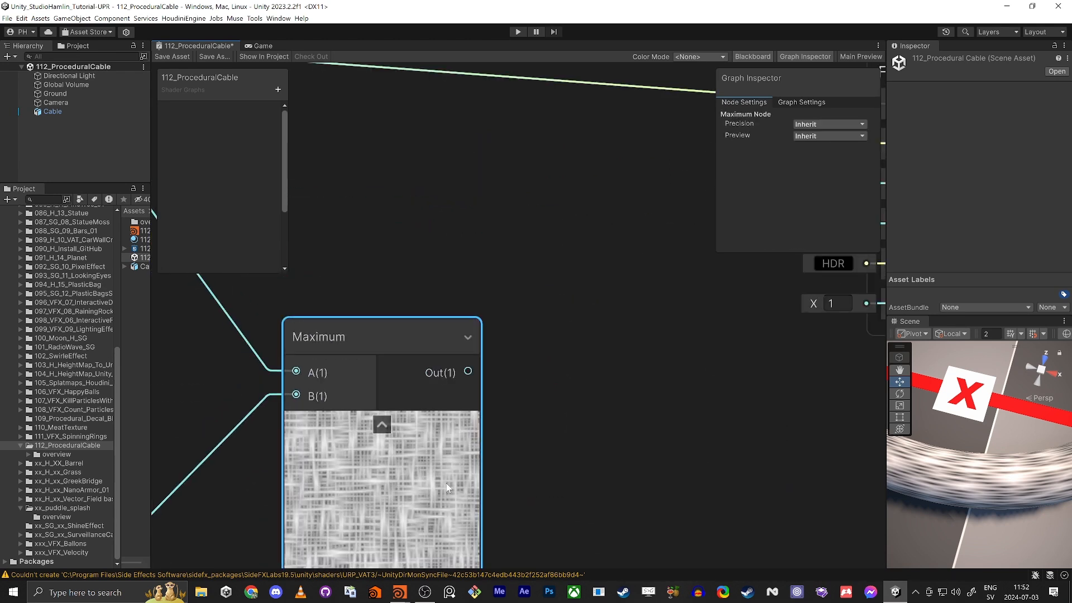
{"action": "scroll", "coordinate": [388, 534], "scroll_direction": "down", "scroll_amount": 5}
{"action": "middle_click_drag", "start_coordinate": [520, 469], "coordinate": [624, 404]}
{"action": "scroll", "coordinate": [624, 405], "scroll_direction": "down", "scroll_amount": 2}
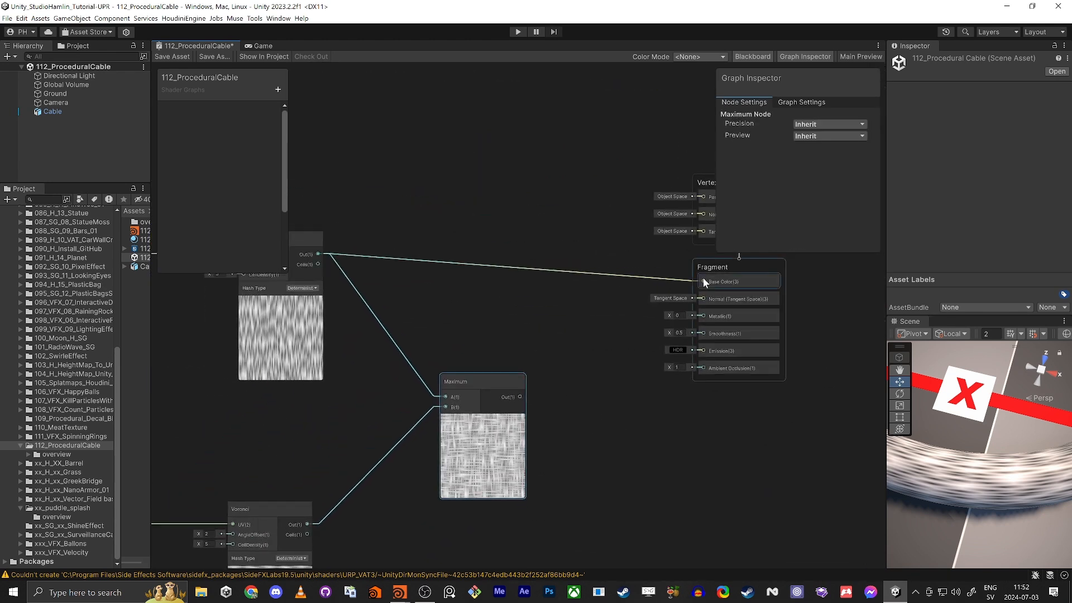
- Connect the Maximum node's Out to the Fragment block's Base Color and save the shader graph to check the cable
{"action": "left_click_drag", "start_coordinate": [702, 281], "coordinate": [520, 395]}
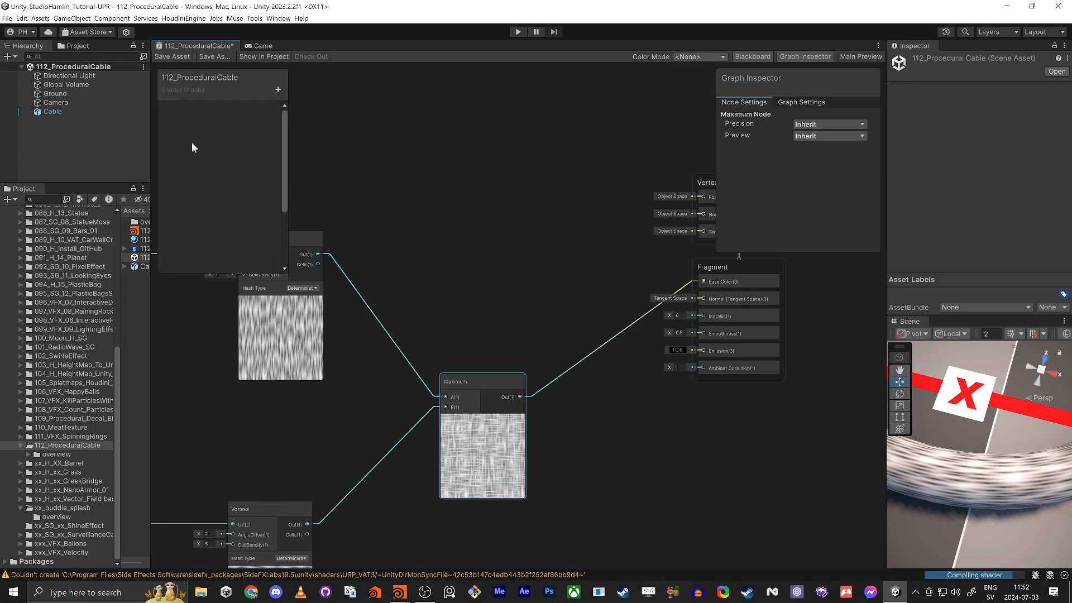
{"action": "left_click", "coordinate": [173, 58]}
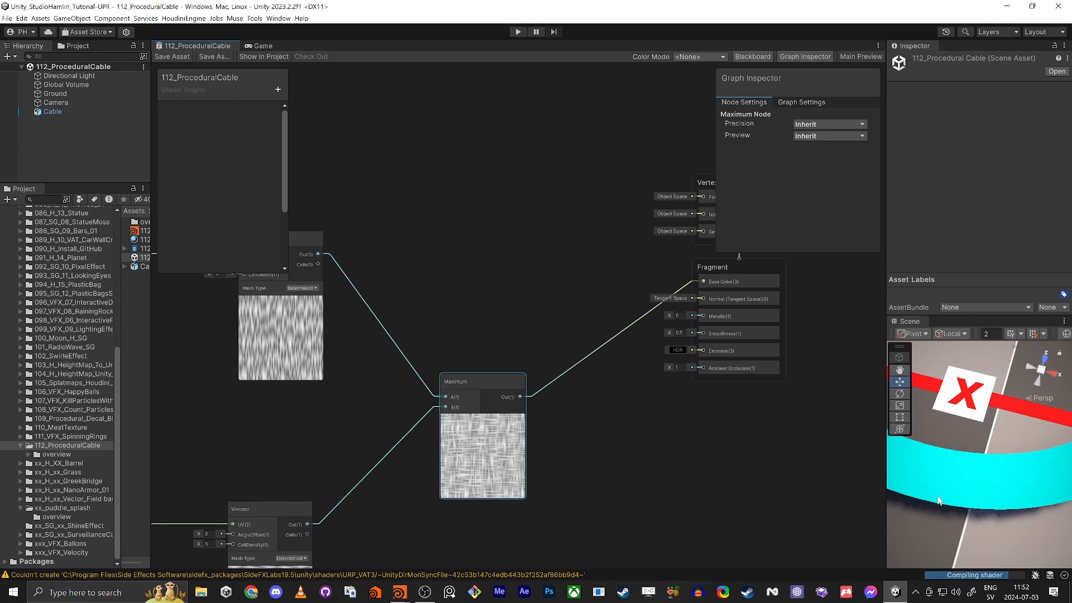
{"action": "right_click_drag", "start_coordinate": [950, 489], "coordinate": [961, 537]}
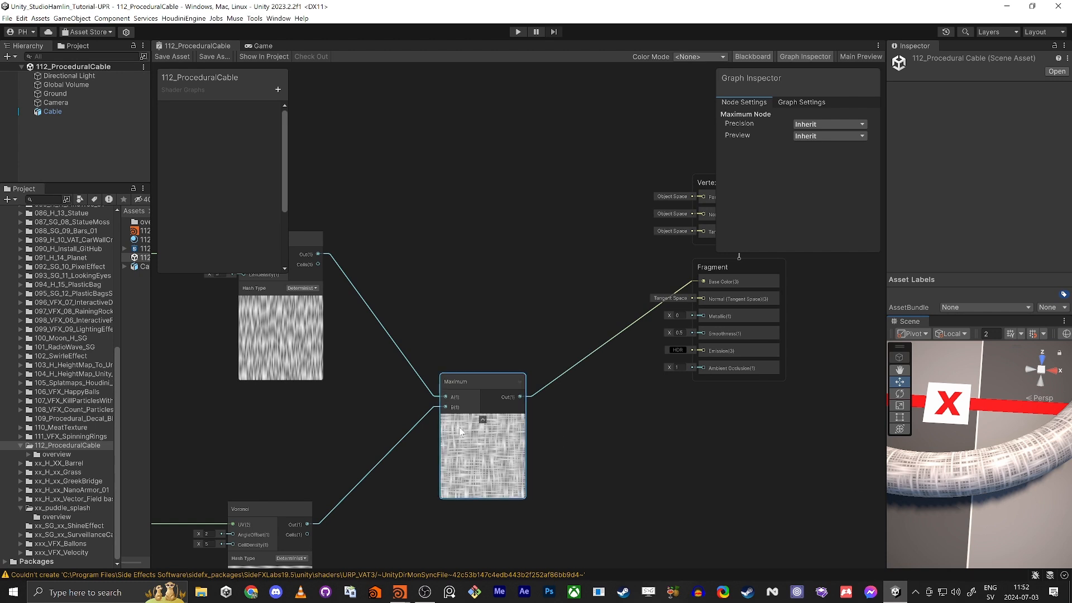
- Stack the two Tiling And Offset and Voronoi pairs in aligned rows and place the Maximum node close beside them
{"action": "scroll", "coordinate": [658, 426], "scroll_direction": "down", "scroll_amount": 5}
{"action": "left_click_drag", "start_coordinate": [601, 365], "coordinate": [549, 363]}
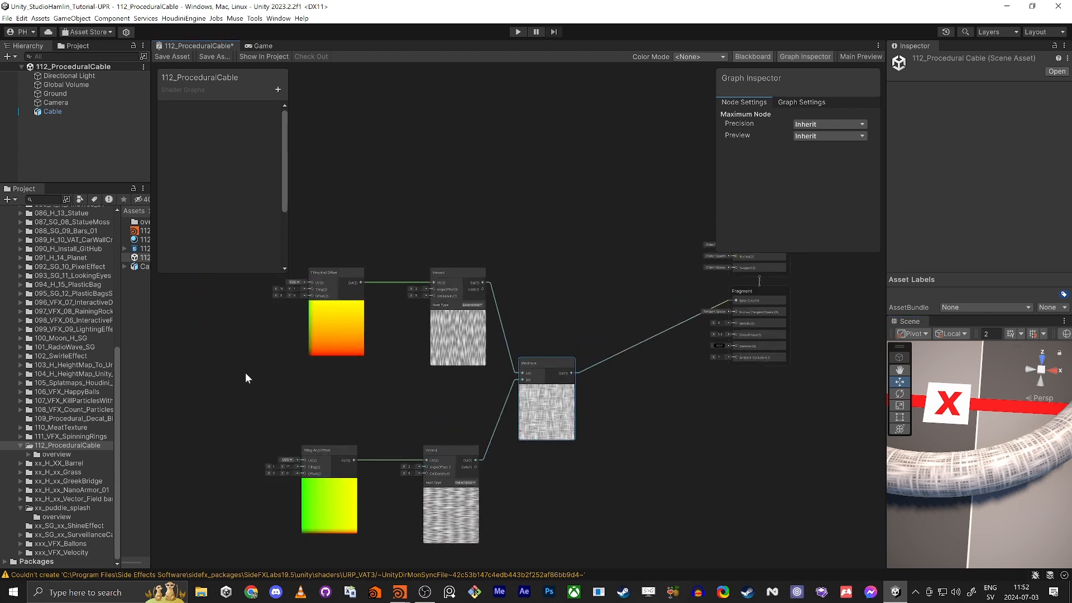
{"action": "middle_click_drag", "start_coordinate": [244, 373], "coordinate": [319, 349]}
{"action": "left_click_drag", "start_coordinate": [358, 196], "coordinate": [546, 340]}
{"action": "left_click_drag", "start_coordinate": [521, 241], "coordinate": [472, 272]}
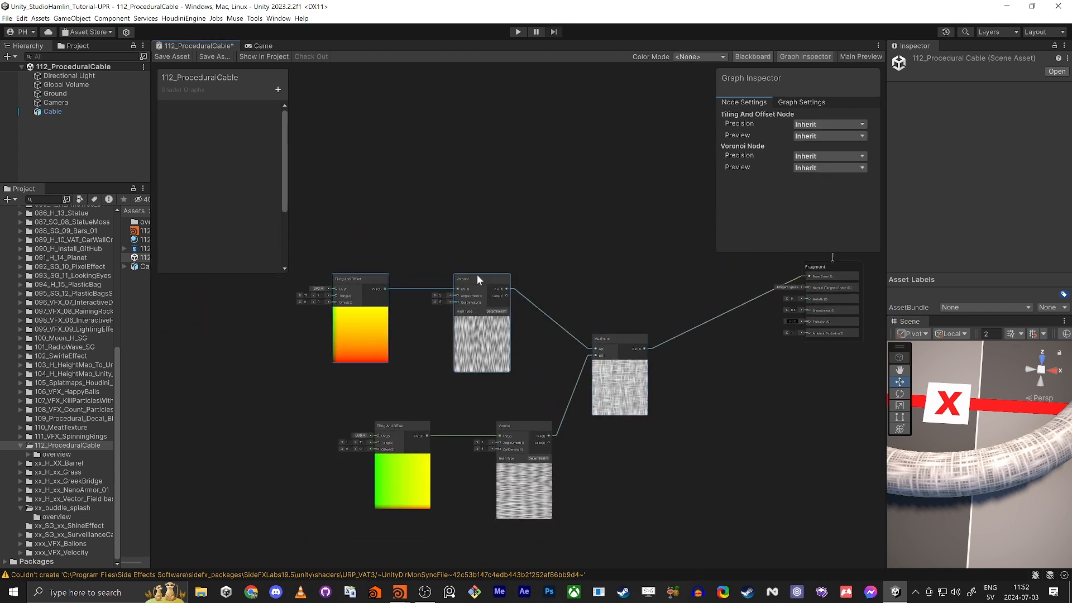
{"action": "left_click_drag", "start_coordinate": [299, 416], "coordinate": [474, 393]}
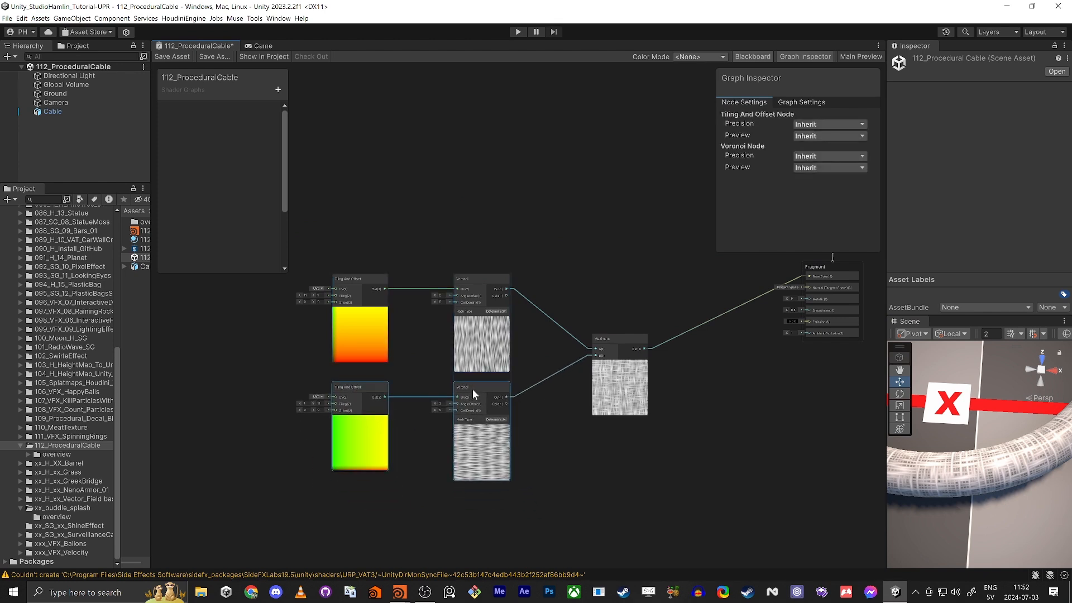
{"action": "left_click_drag", "start_coordinate": [617, 347], "coordinate": [573, 346]}
- Move all five pattern nodes together farther away from the Fragment block
{"action": "scroll", "coordinate": [573, 345], "scroll_direction": "down", "scroll_amount": 4}
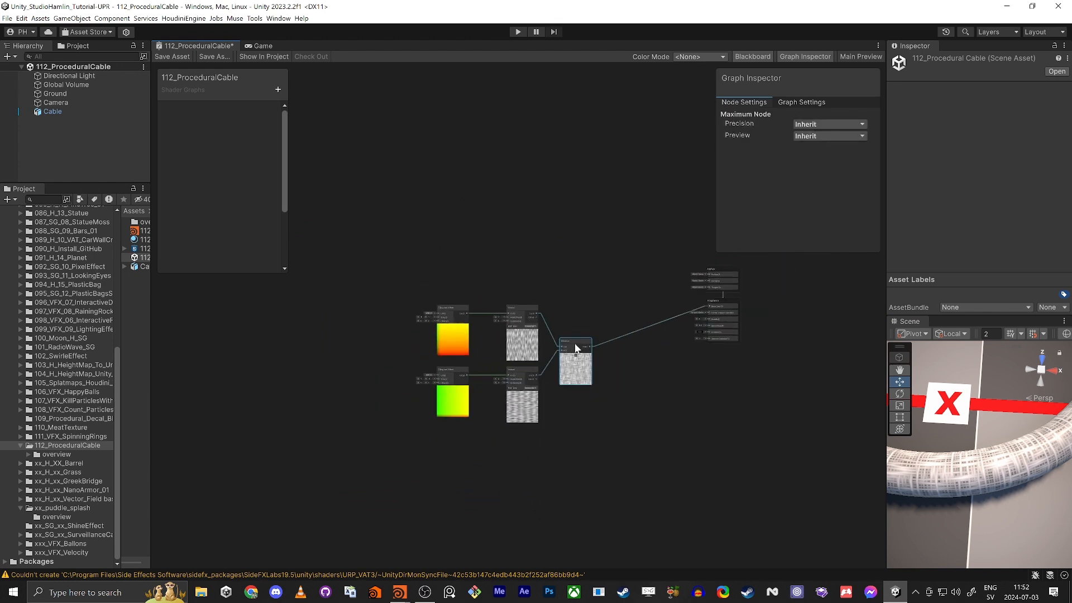
{"action": "left_click_drag", "start_coordinate": [329, 300], "coordinate": [562, 494]}
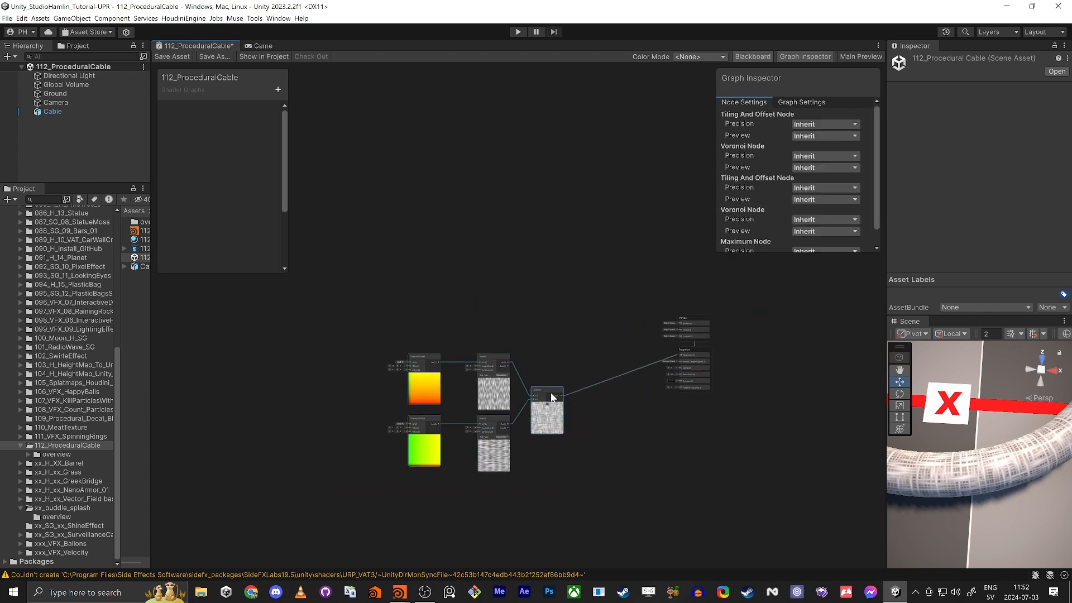
{"action": "left_click_drag", "start_coordinate": [563, 392], "coordinate": [473, 364]}
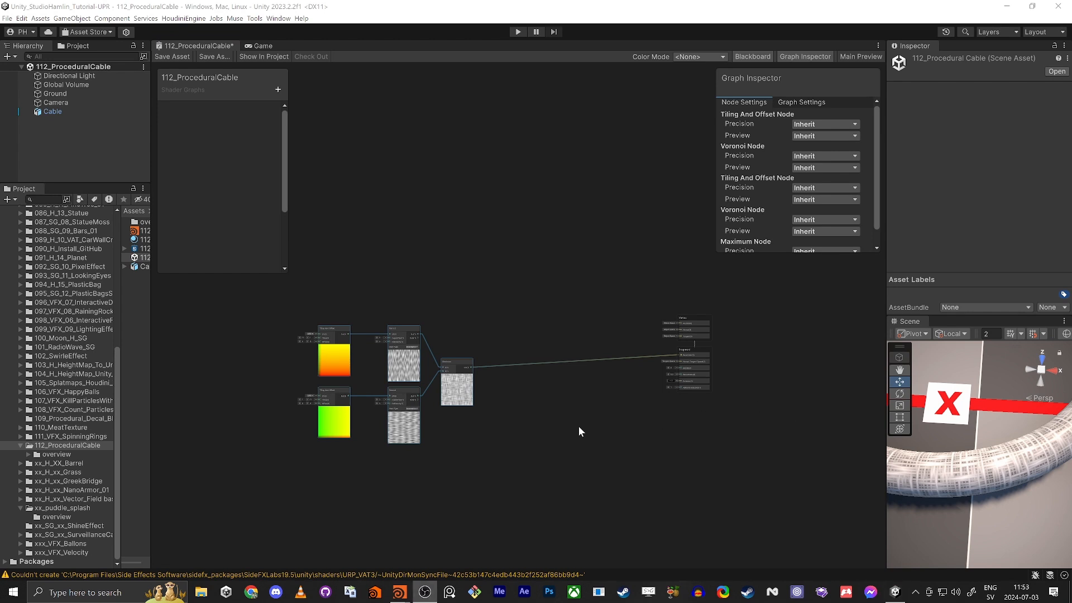
- Add a Lerp node between the Maximum node and the Fragment block, and connect Maximum's Out to its A input
{"action": "scroll", "coordinate": [538, 420], "scroll_direction": "up", "scroll_amount": 3}
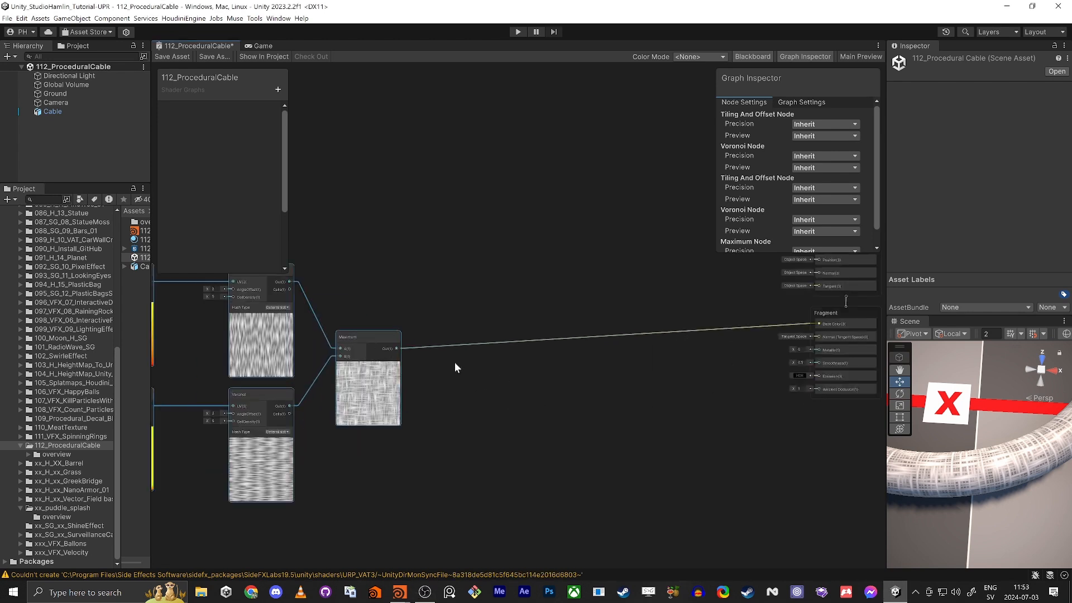
{"action": "left_click", "coordinate": [455, 362]}
{"action": "key", "text": "space"}
{"action": "type", "text": "lerp"}
{"action": "key", "text": "Return"}
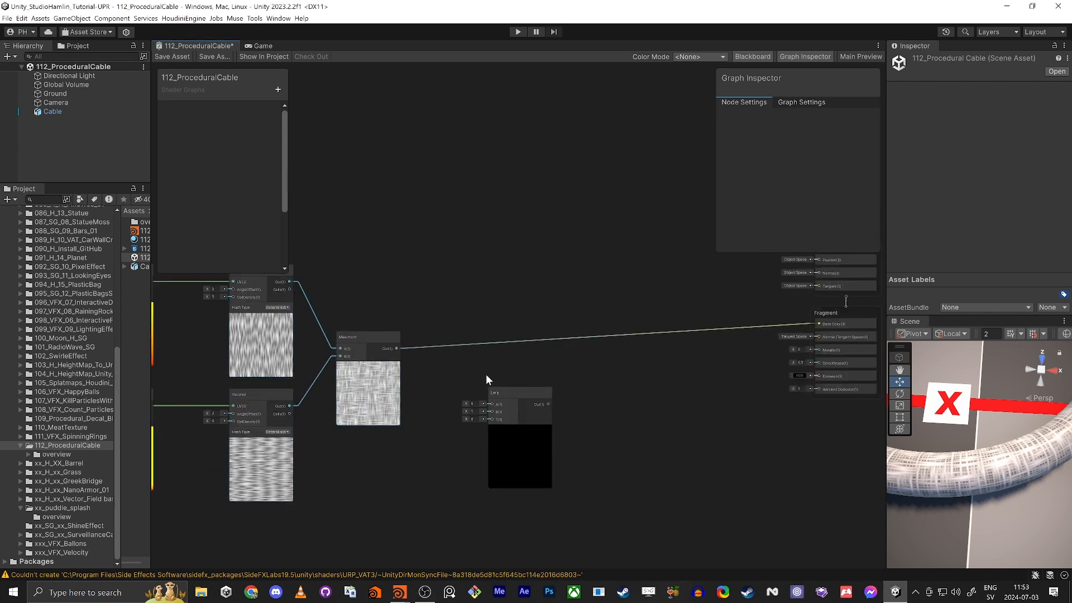
{"action": "left_click_drag", "start_coordinate": [520, 393], "coordinate": [576, 374]}
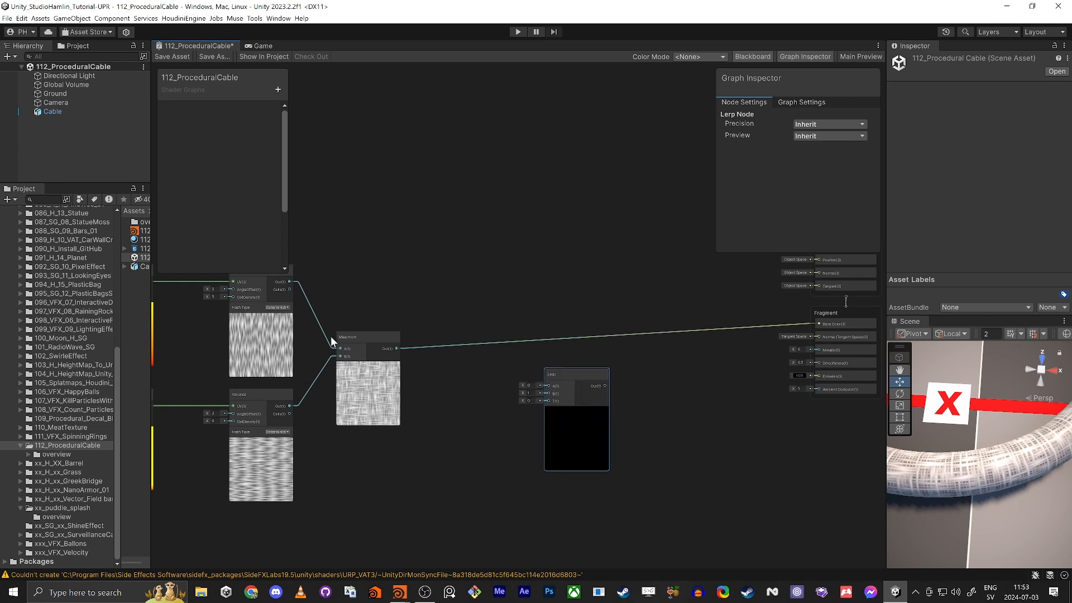
{"action": "left_click_drag", "start_coordinate": [397, 349], "coordinate": [548, 401]}
{"action": "mouse_move", "coordinate": [548, 401]}
{"action": "left_mouse_down"}
{"action": "mouse_move", "coordinate": [522, 409]}
{"action": "mouse_move", "coordinate": [538, 376]}
{"action": "mouse_move", "coordinate": [549, 386]}
{"action": "left_mouse_up"}
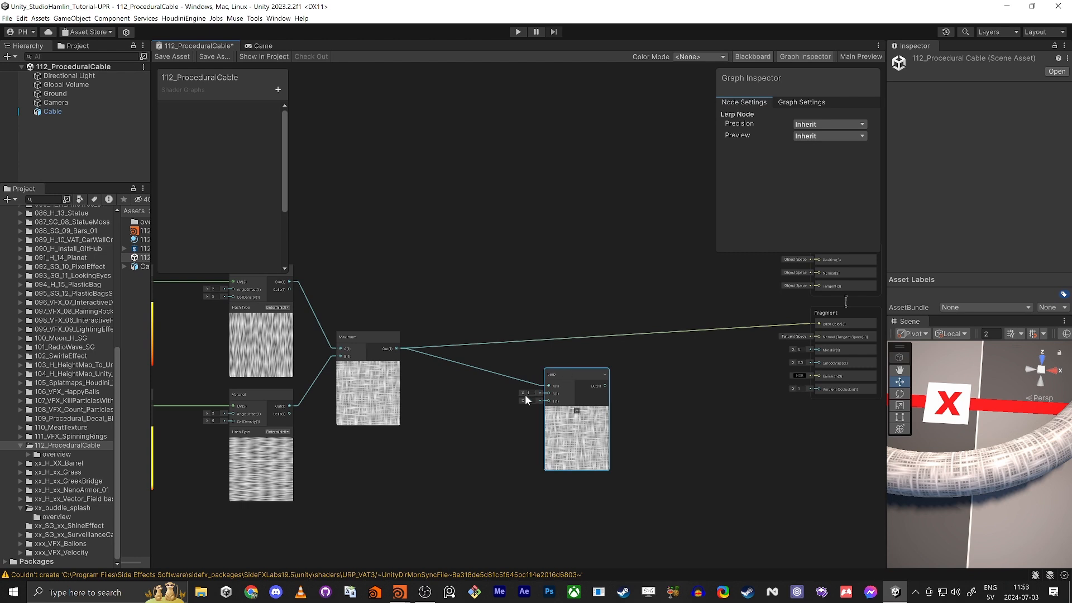
- Add a Float node below the Lerp node's inputs and connect its Out to the Lerp's T input
{"action": "scroll", "coordinate": [501, 367], "scroll_direction": "up", "scroll_amount": 3}
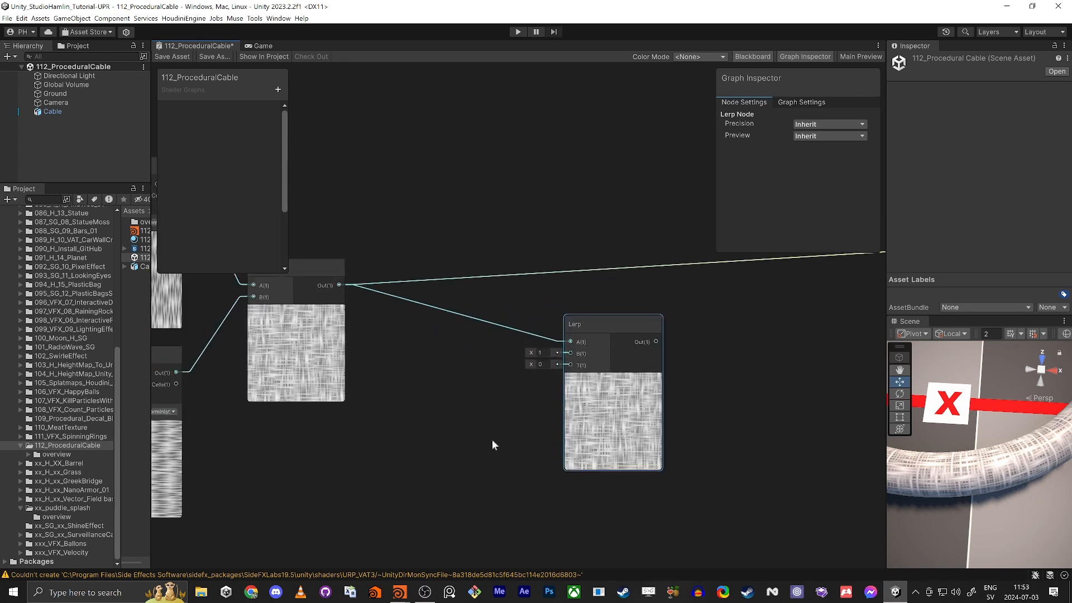
{"action": "left_click", "coordinate": [438, 465]}
{"action": "key", "text": "space"}
{"action": "type", "text": "float"}
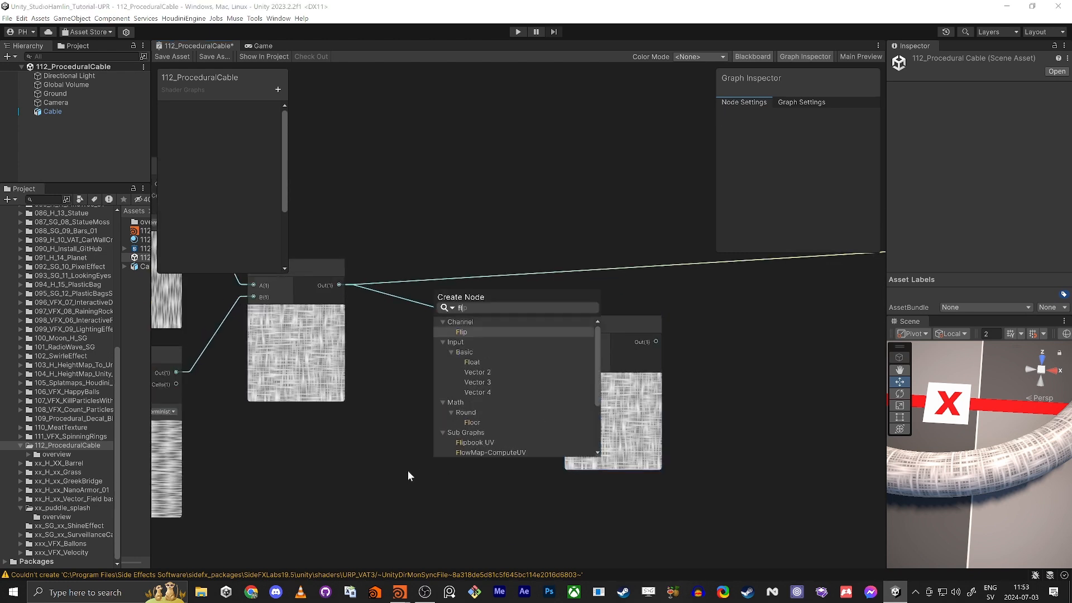
{"action": "key", "text": "Return"}
{"action": "left_click_drag", "start_coordinate": [487, 507], "coordinate": [470, 363]}
- Create a Color property named Color in the Blackboard and connect it to the Lerp node's B input
{"action": "type", "text": "col"}
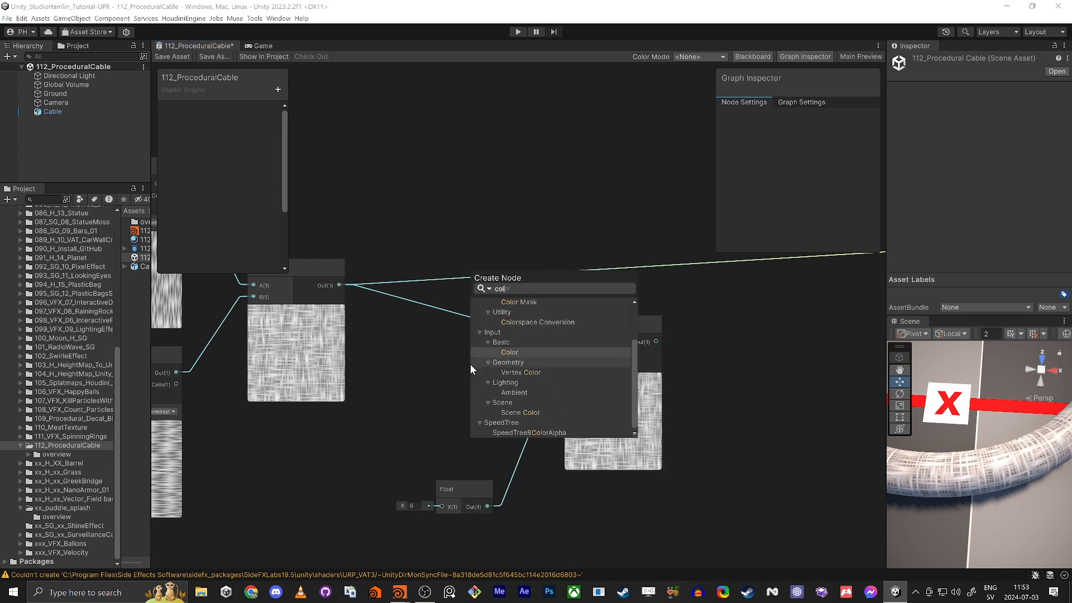
{"action": "left_click", "coordinate": [356, 129]}
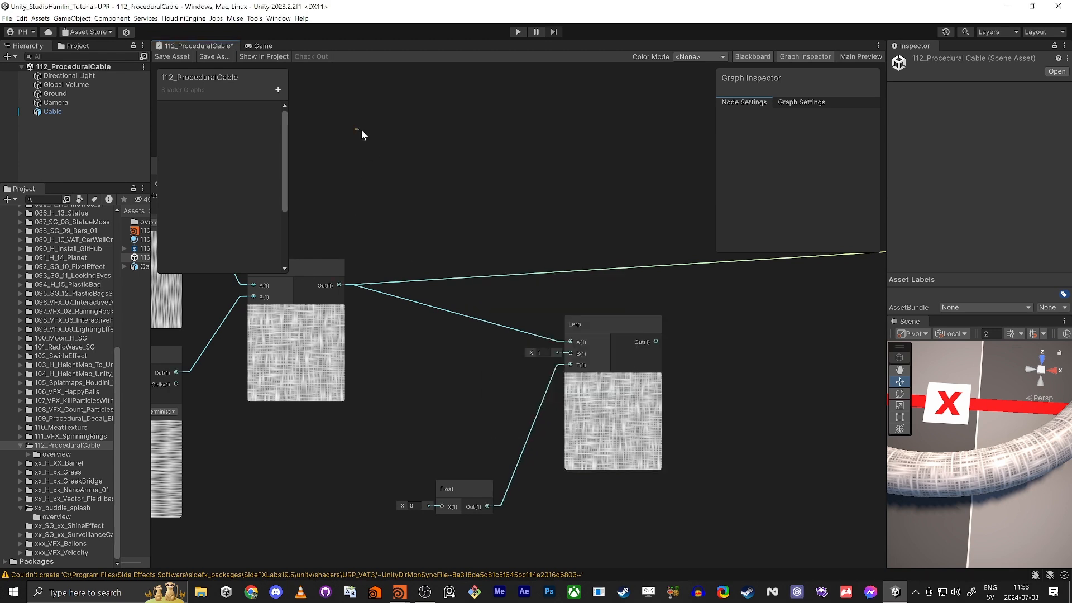
{"action": "left_click", "coordinate": [277, 90]}
{"action": "left_click", "coordinate": [294, 168]}
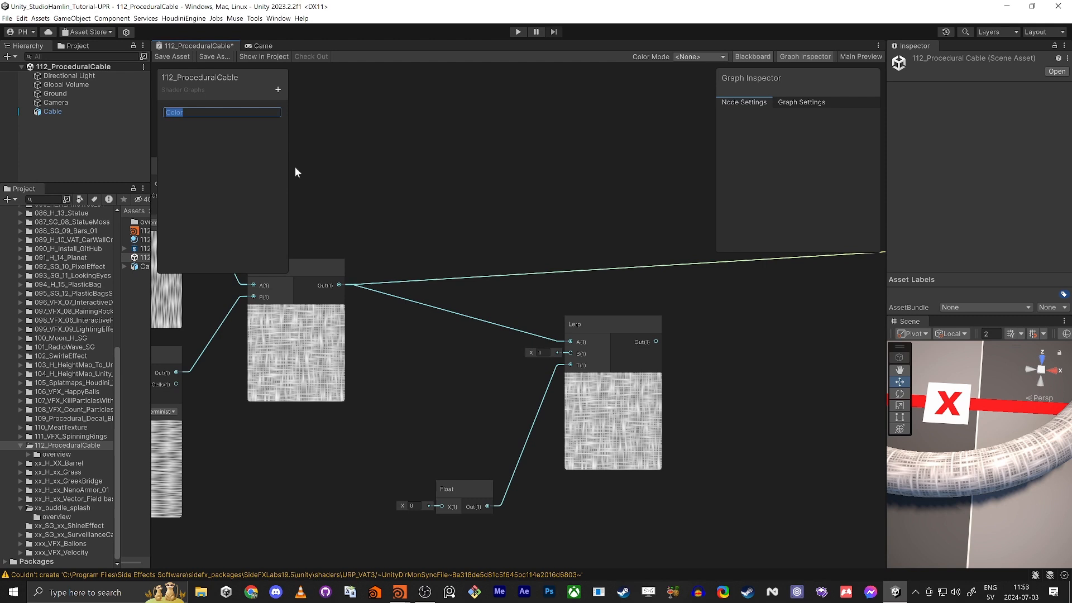
{"action": "key", "text": "Return"}
{"action": "left_click_drag", "start_coordinate": [180, 110], "coordinate": [570, 353]}
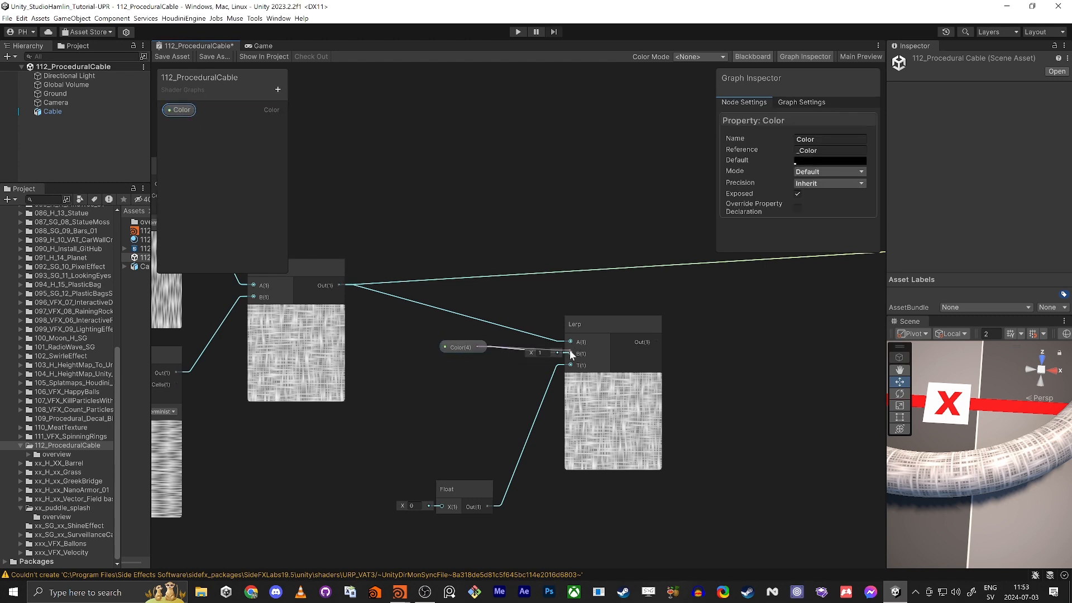
- Set the Float node feeding the Lerp's T input to 1
{"action": "left_click", "coordinate": [413, 507]}
{"action": "type", "text": "1"}
{"action": "left_click", "coordinate": [455, 448]}
{"action": "middle_click_drag", "start_coordinate": [459, 445], "coordinate": [437, 464]}
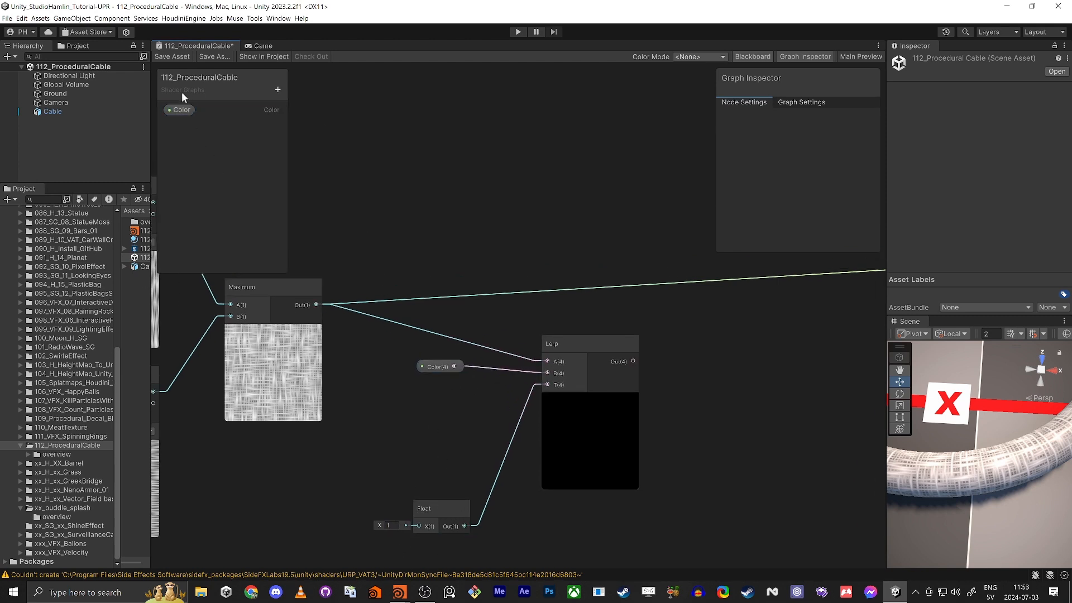
- Set the default value of the Color property to an opaque orange
{"action": "left_click", "coordinate": [179, 110]}
{"action": "left_click", "coordinate": [837, 161]}
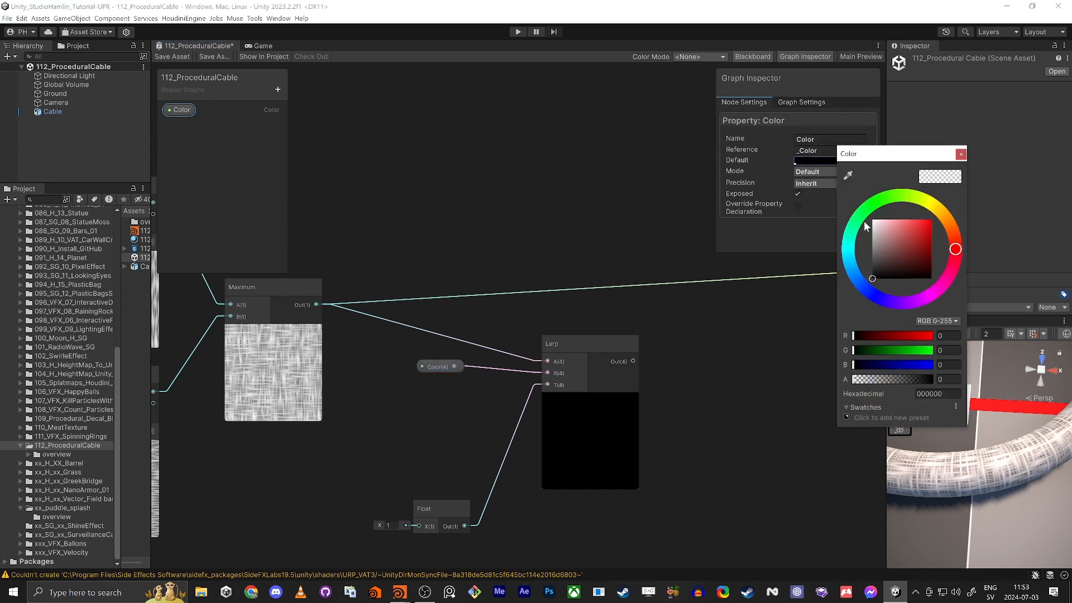
{"action": "left_click_drag", "start_coordinate": [954, 232], "coordinate": [950, 225]}
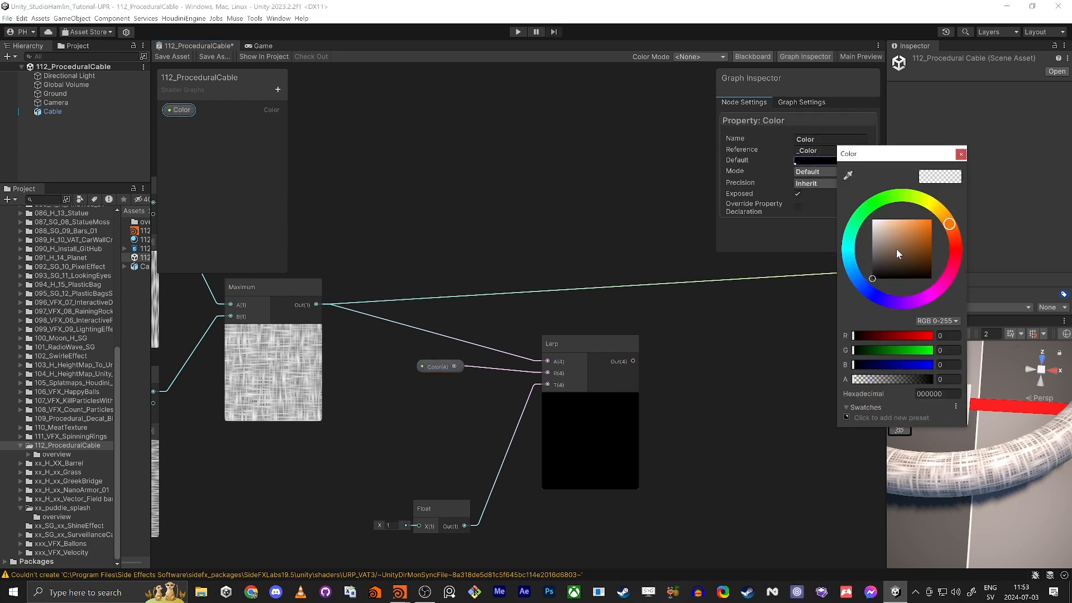
{"action": "left_click_drag", "start_coordinate": [896, 249], "coordinate": [970, 163]}
{"action": "left_click", "coordinate": [961, 154]}
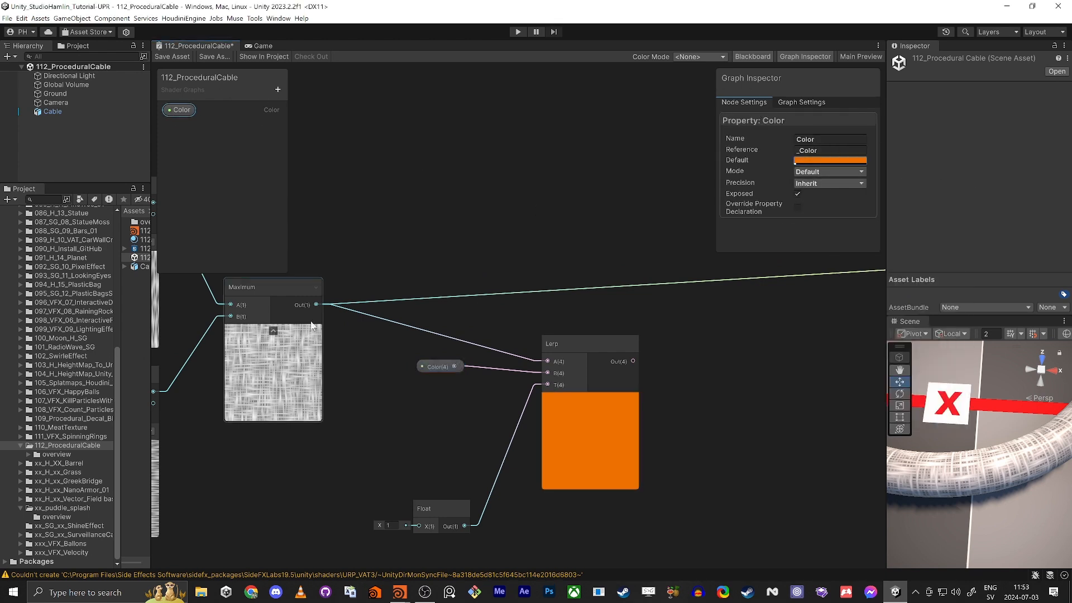
- Connect the Lerp node's Out to the Fragment block's Base Color input and save the shader asset
{"action": "scroll", "coordinate": [621, 424], "scroll_direction": "down", "scroll_amount": 3}
{"action": "left_click_drag", "start_coordinate": [684, 323], "coordinate": [491, 384]}
{"action": "left_click", "coordinate": [172, 56]}
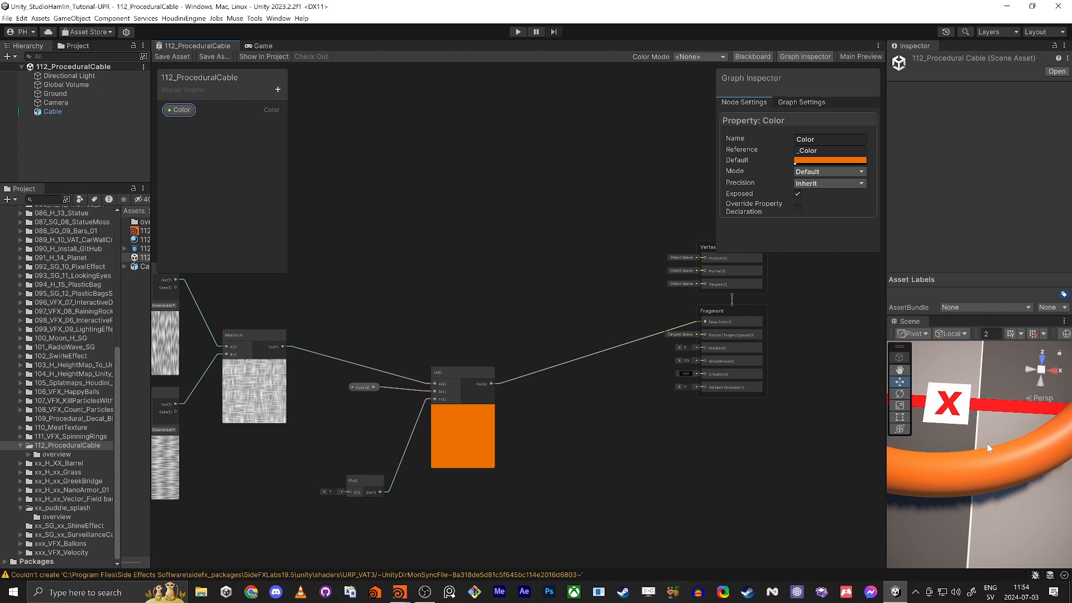
- Select the cable in the scene and view the Surface Inputs of its 112_ProceduralCable material
{"action": "left_click", "coordinate": [977, 465]}
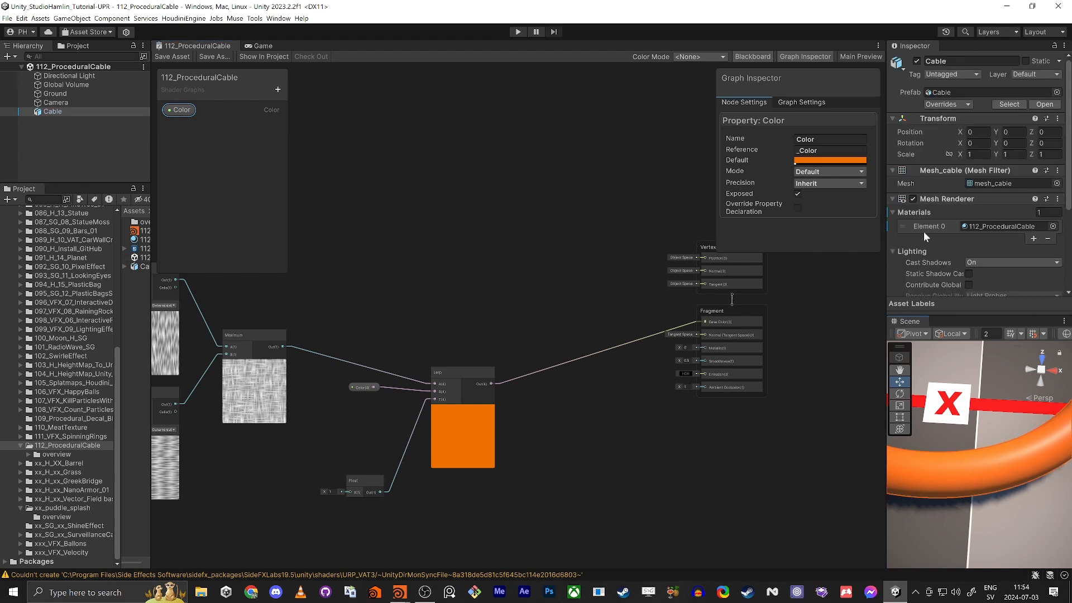
{"action": "scroll", "coordinate": [923, 231], "scroll_direction": "down", "scroll_amount": 3}
{"action": "left_click", "coordinate": [893, 260]}
{"action": "scroll", "coordinate": [914, 233], "scroll_direction": "down", "scroll_amount": 2}
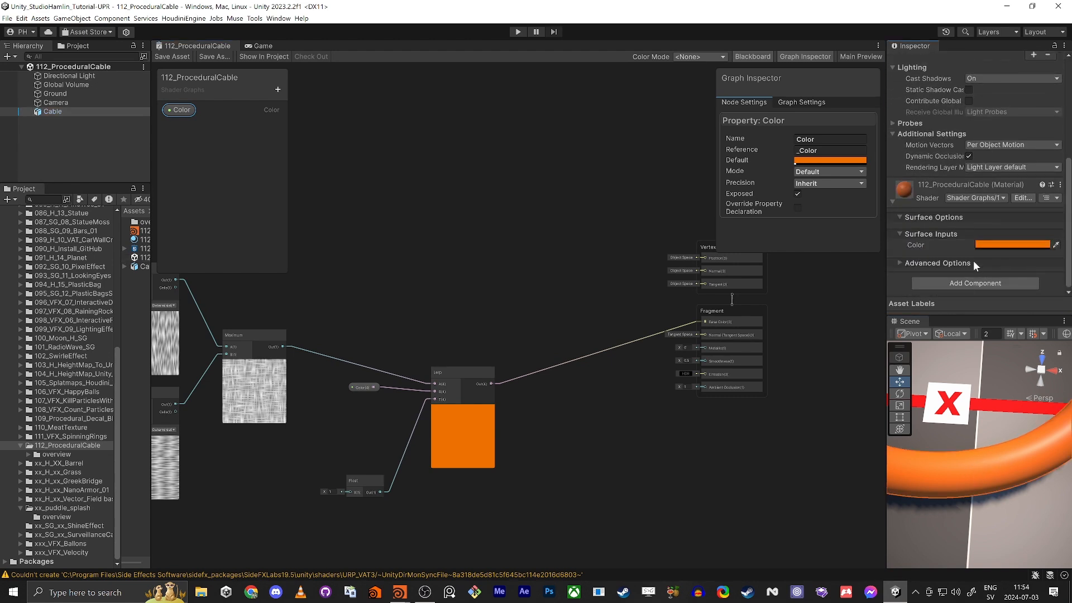
- Try a Dots node as the Lerp node's T input, save the shader asset and check the pattern on the cable
{"action": "scroll", "coordinate": [357, 433], "scroll_direction": "up", "scroll_amount": 3}
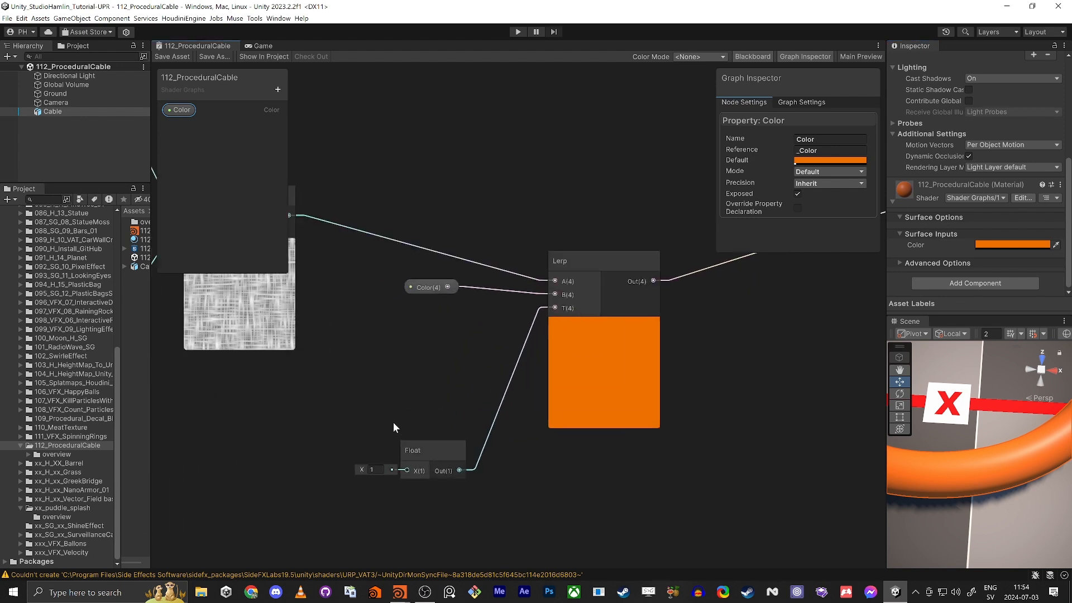
{"action": "left_click_drag", "start_coordinate": [431, 441], "coordinate": [449, 396]}
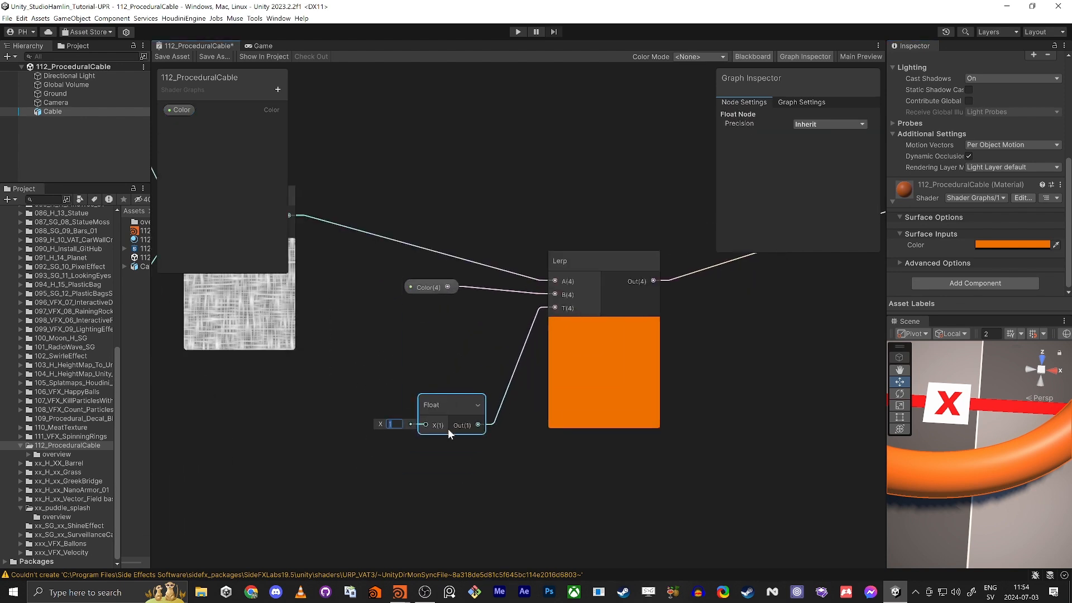
{"action": "left_click", "coordinate": [458, 494]}
{"action": "scroll", "coordinate": [476, 442], "scroll_direction": "down", "scroll_amount": 3}
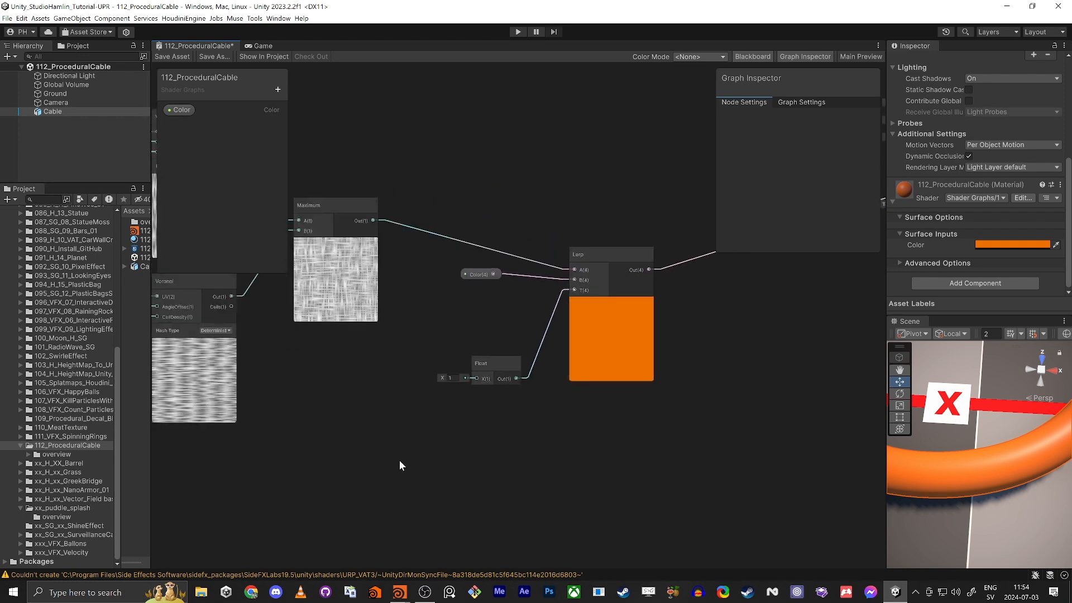
{"action": "key", "text": "space"}
{"action": "type", "text": "dots"}
{"action": "key", "text": "Return"}
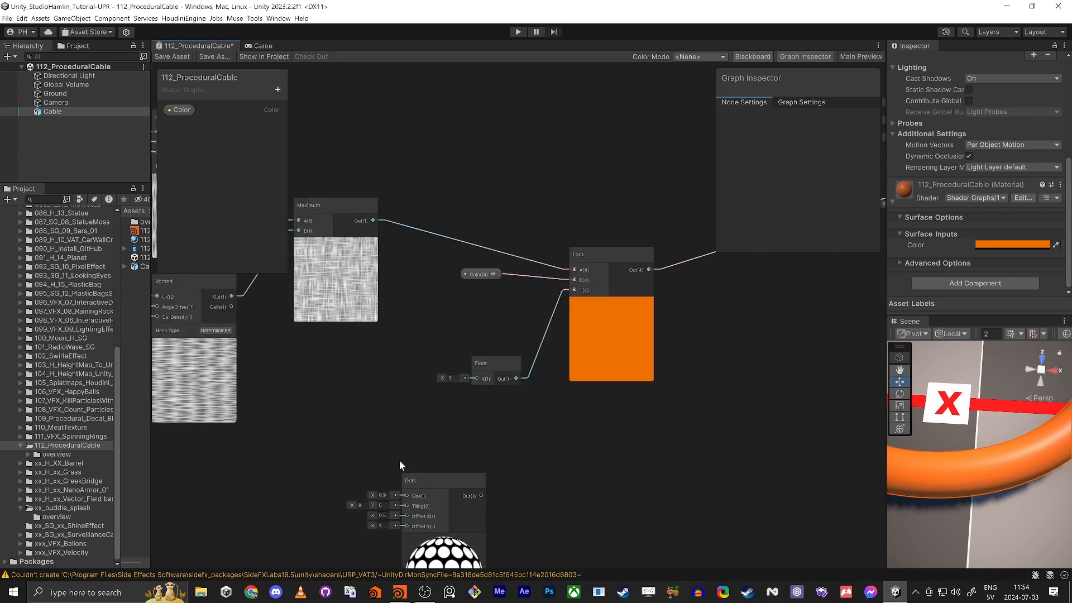
{"action": "left_click_drag", "start_coordinate": [480, 495], "coordinate": [574, 290]}
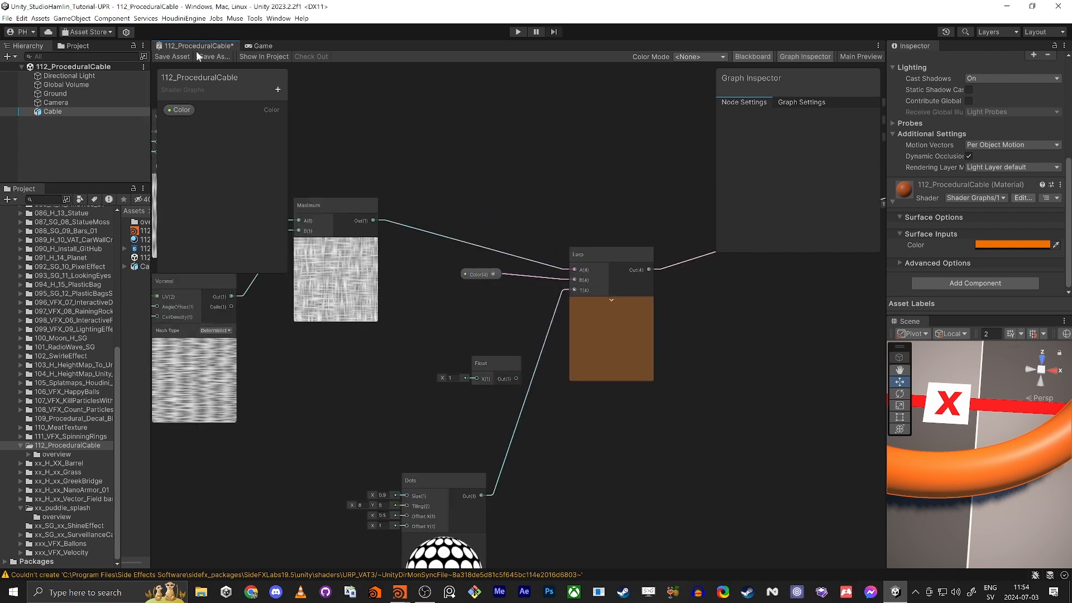
{"action": "left_click", "coordinate": [178, 55]}
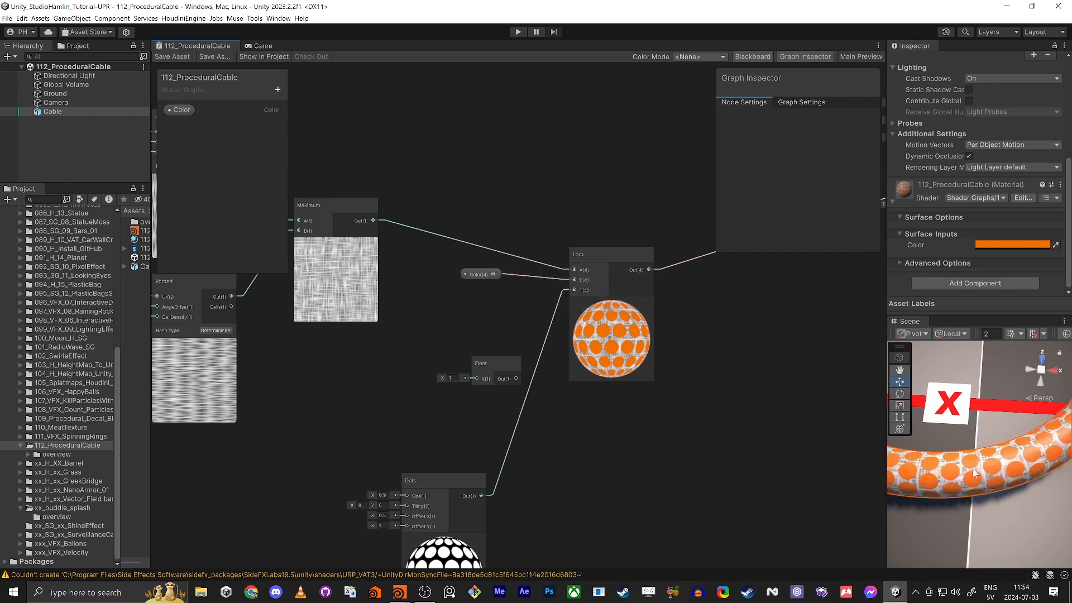
{"action": "right_click_drag", "start_coordinate": [957, 467], "coordinate": [978, 426]}
- Delete the Dots node and the unused Float node from the graph
{"action": "middle_click_drag", "start_coordinate": [496, 459], "coordinate": [524, 420]}
{"action": "left_click_drag", "start_coordinate": [535, 508], "coordinate": [534, 508]}
{"action": "key", "text": "Delete"}
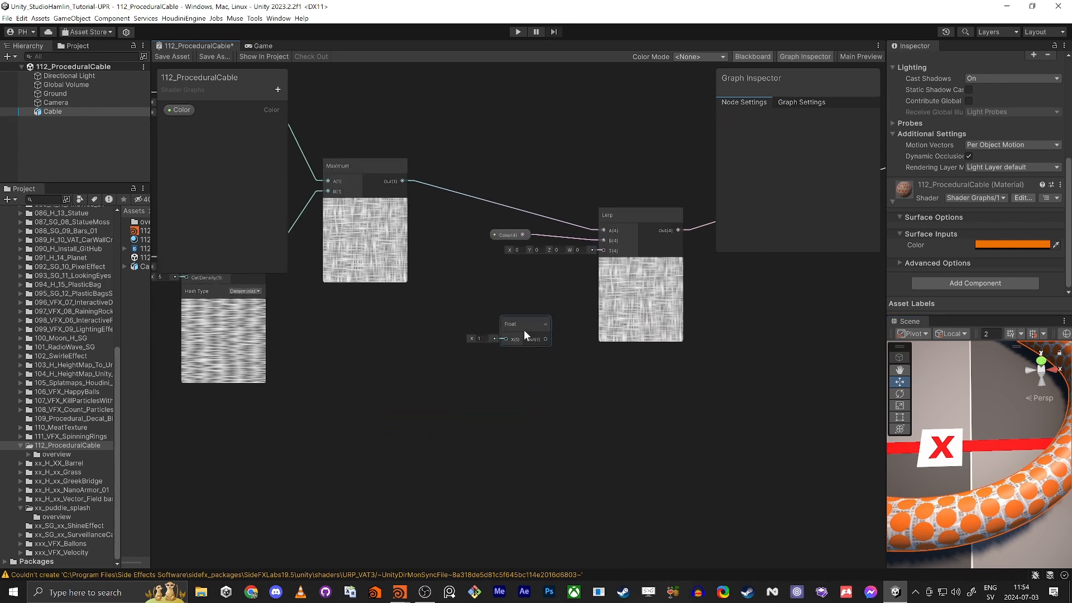
{"action": "left_click", "coordinate": [524, 326]}
{"action": "key", "text": "Delete"}
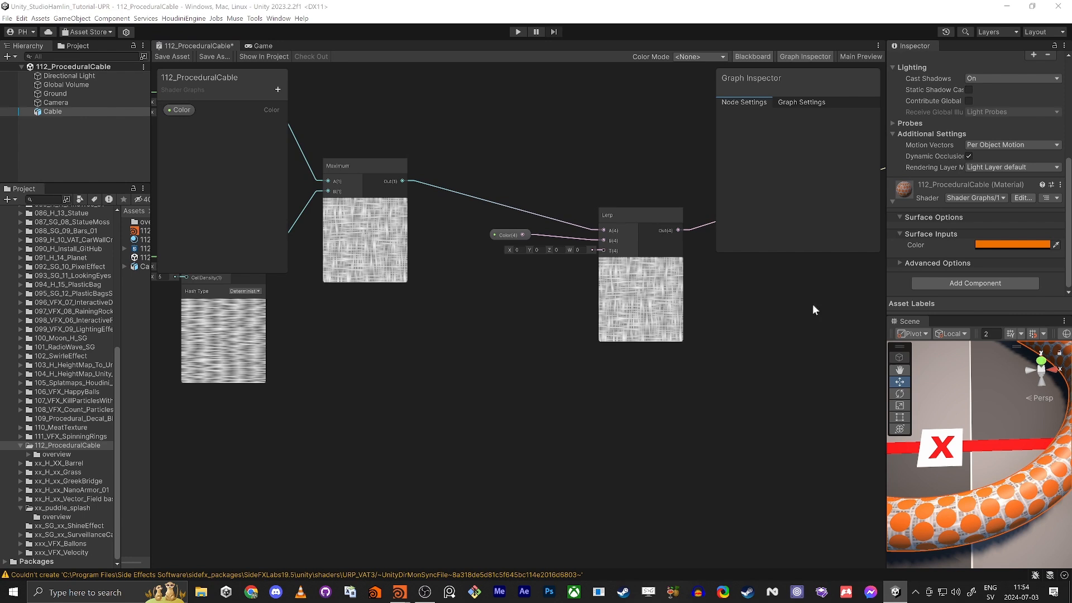
- Add a Voronoi node below the Lerp, connect its Out to the Lerp's T input and save the shader asset
{"action": "key", "text": "space"}
{"action": "type", "text": "voro"}
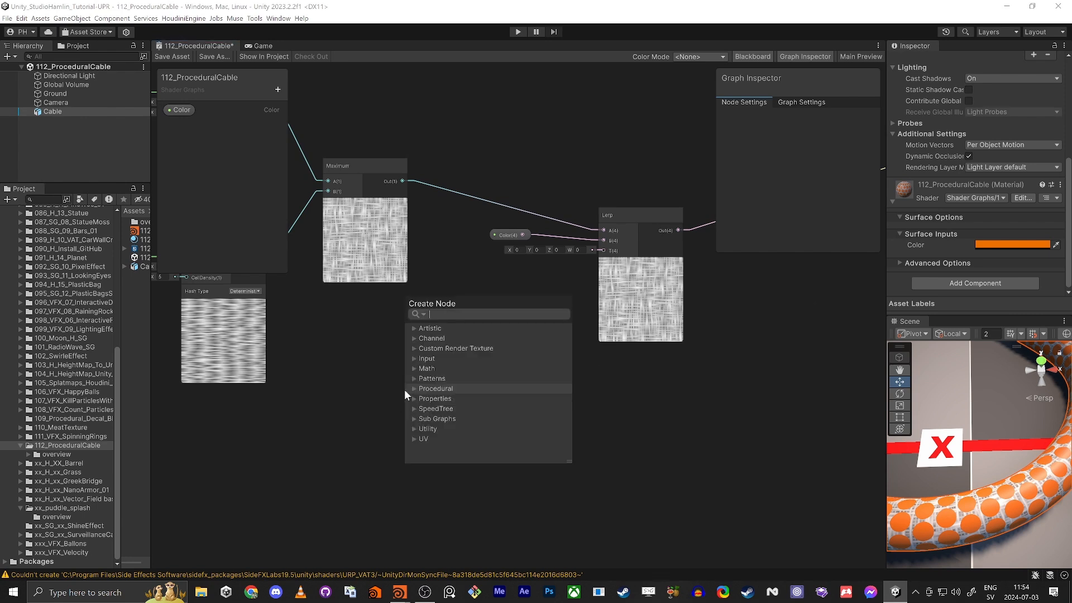
{"action": "key", "text": "Return"}
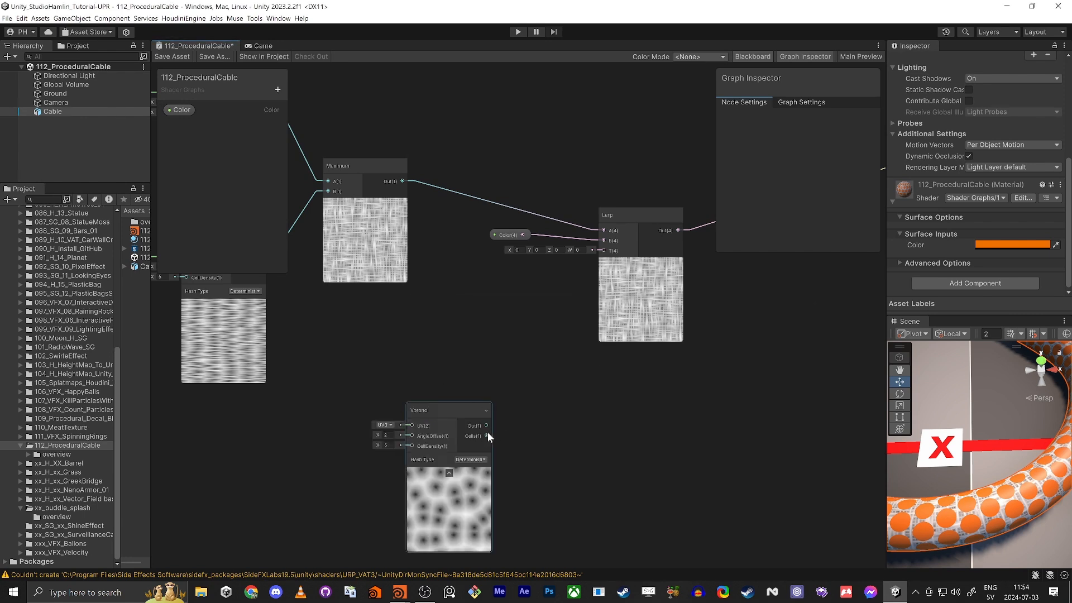
{"action": "left_click_drag", "start_coordinate": [487, 425], "coordinate": [604, 250]}
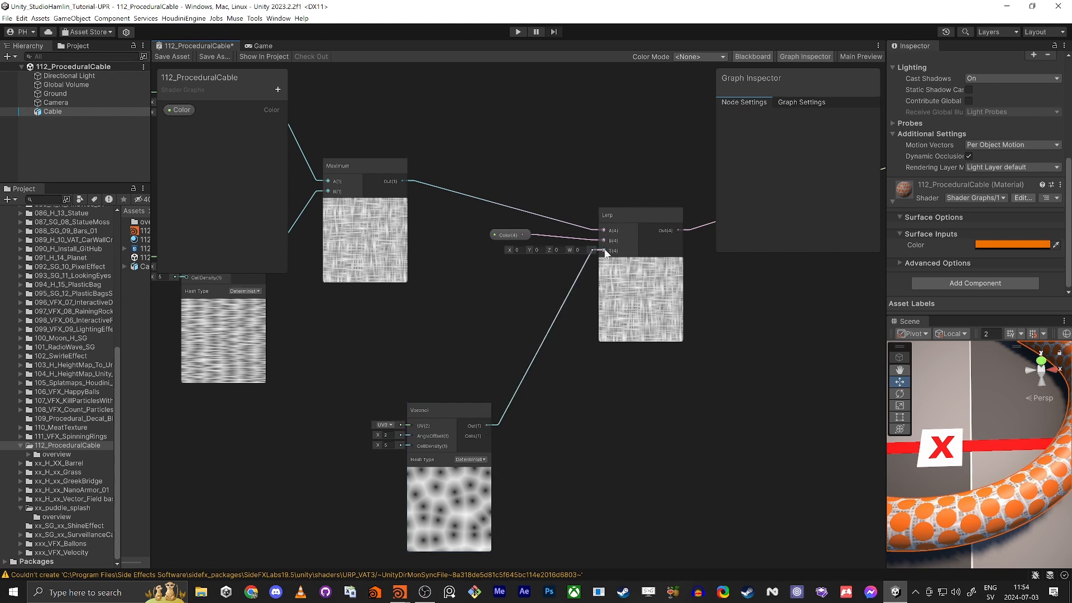
{"action": "left_click", "coordinate": [167, 57]}
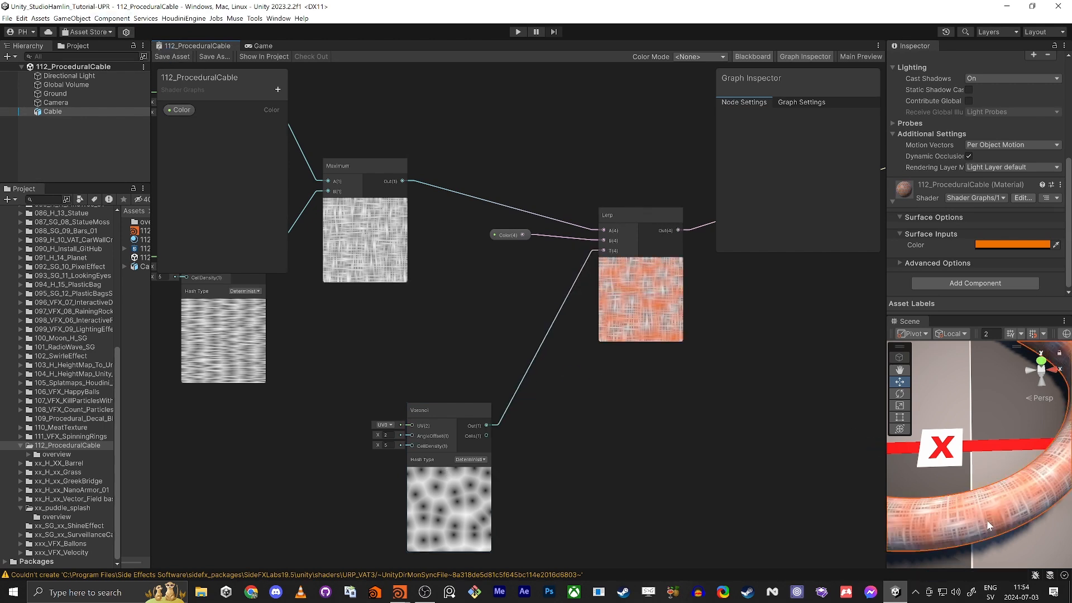
- Examine the Voronoi-blended color pattern on the cable in the scene from far away and close up
{"action": "scroll", "coordinate": [966, 494], "scroll_direction": "down", "scroll_amount": 6}
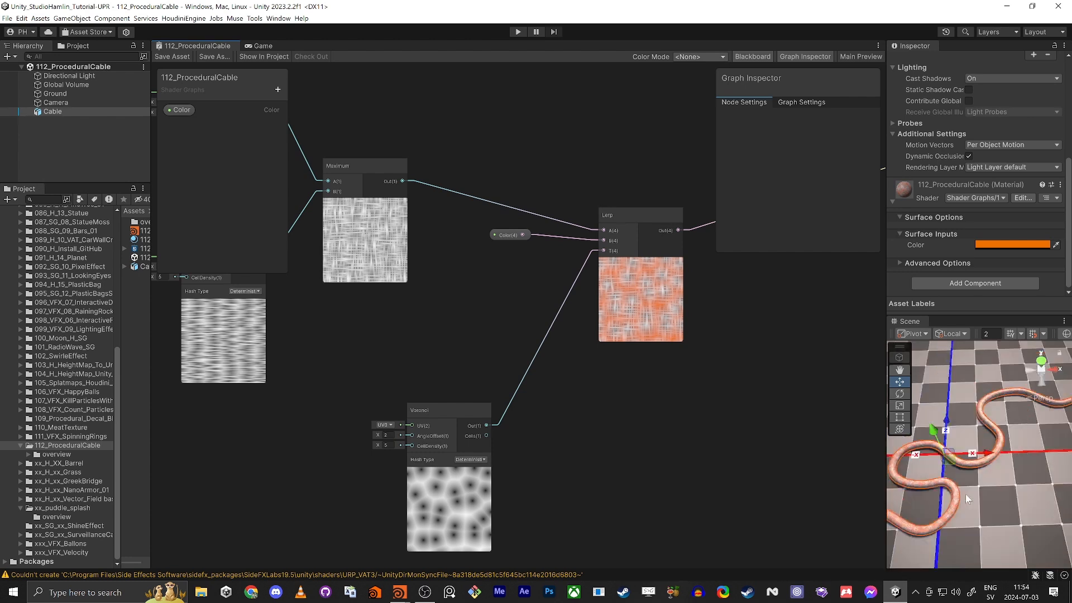
{"action": "scroll", "coordinate": [966, 495], "scroll_direction": "up", "scroll_amount": 6}
{"action": "scroll", "coordinate": [967, 496], "scroll_direction": "down", "scroll_amount": 5}
{"action": "scroll", "coordinate": [967, 496], "scroll_direction": "up", "scroll_amount": 5}
{"action": "scroll", "coordinate": [964, 520], "scroll_direction": "down", "scroll_amount": 5}
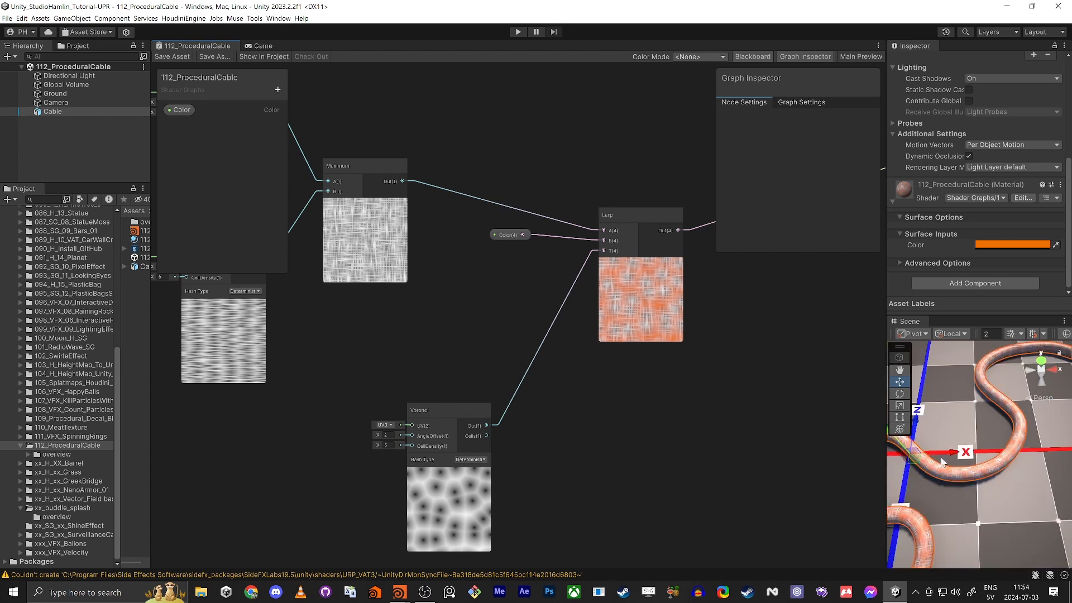
{"action": "right_click_drag", "start_coordinate": [940, 459], "coordinate": [978, 493]}
{"action": "key", "text": "w"}
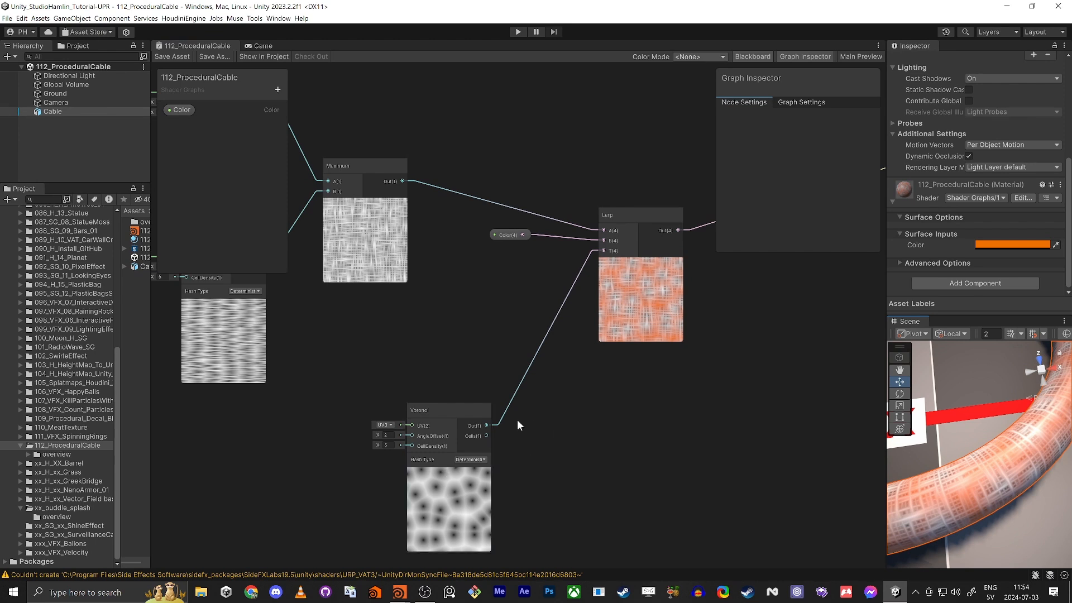
- Add a Remap node fed by the new Voronoi node's Out and set its In Min Max X to 0
{"action": "left_click_drag", "start_coordinate": [452, 411], "coordinate": [402, 434]}
{"action": "middle_click_drag", "start_coordinate": [504, 474], "coordinate": [571, 352]}
{"action": "left_click", "coordinate": [595, 385]}
{"action": "key", "text": "space"}
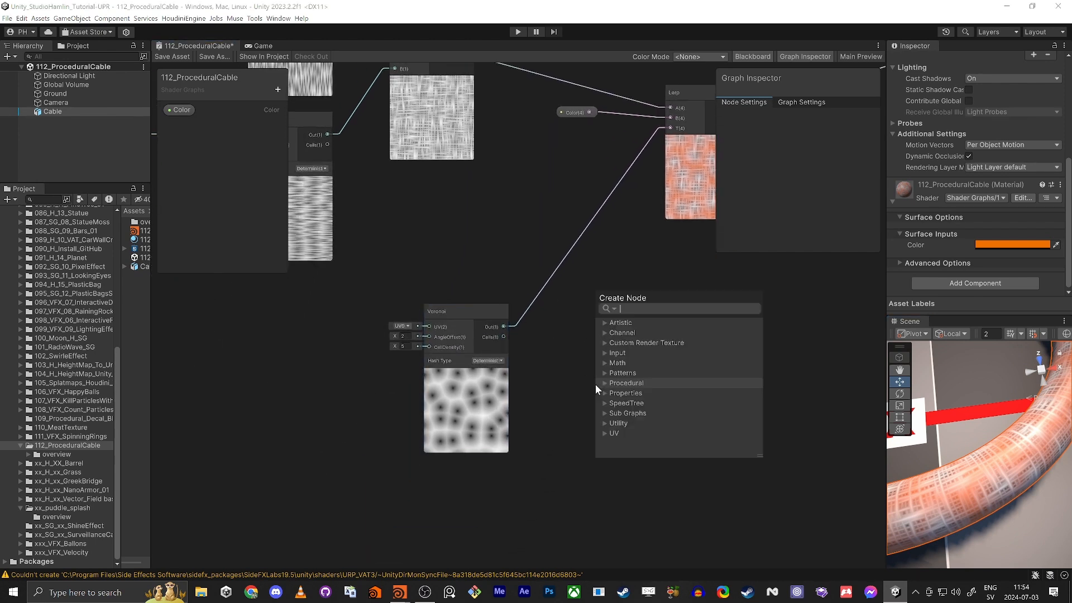
{"action": "type", "text": "remap"}
{"action": "key", "text": "Return"}
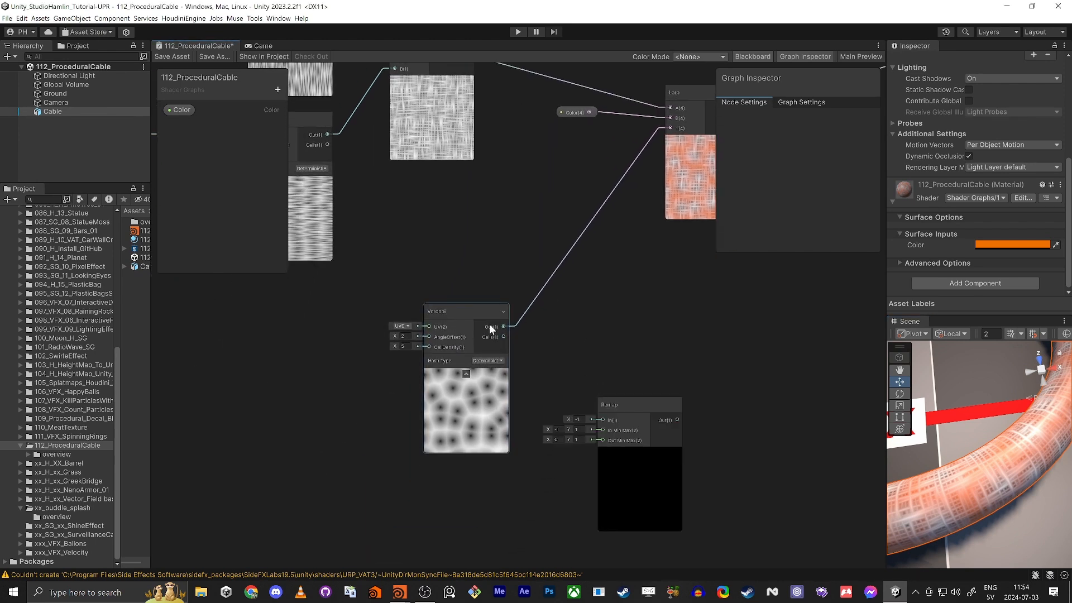
{"action": "left_click_drag", "start_coordinate": [504, 327], "coordinate": [602, 420]}
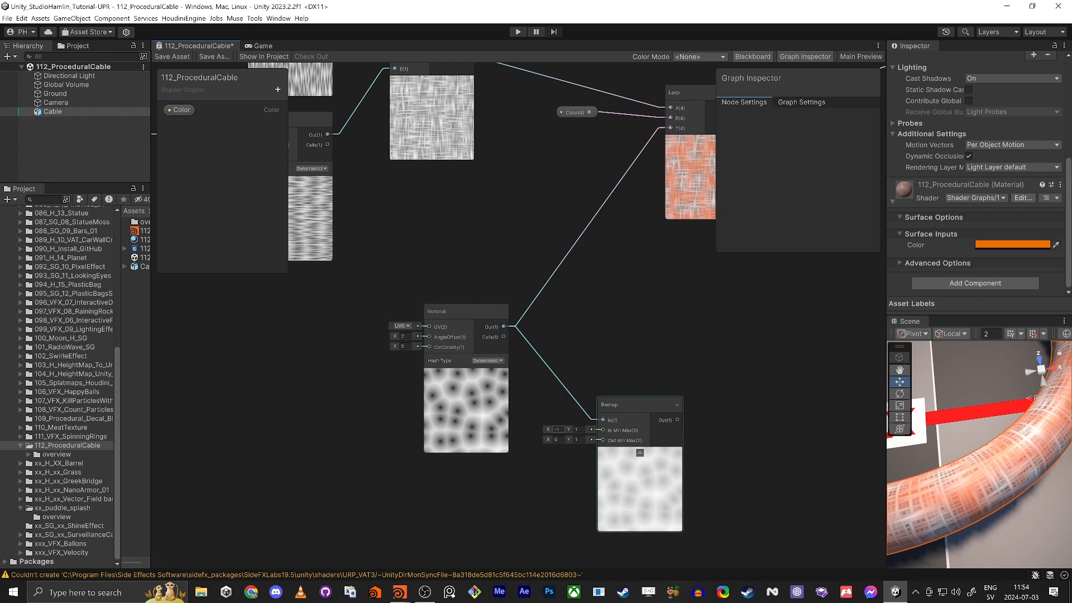
{"action": "type", "text": "0"}
- Add a Saturate node fed by the Remap node's Out and connect its output to the Lerp's T input
{"action": "middle_click_drag", "start_coordinate": [676, 326], "coordinate": [644, 346]}
{"action": "left_click_drag", "start_coordinate": [645, 439], "coordinate": [706, 406]}
{"action": "type", "text": "sat"}
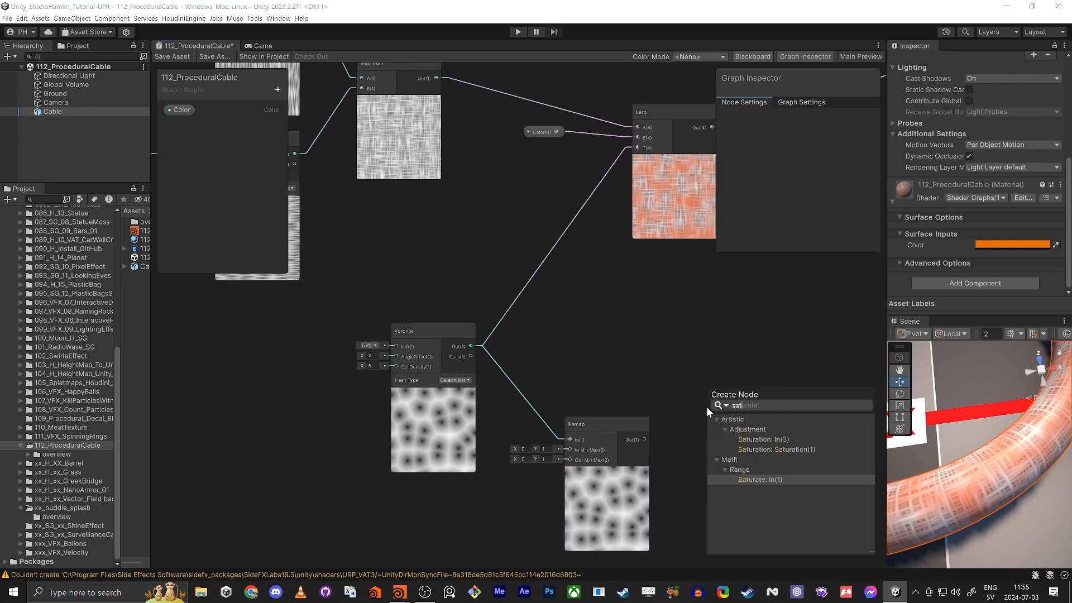
{"action": "key", "text": "Return"}
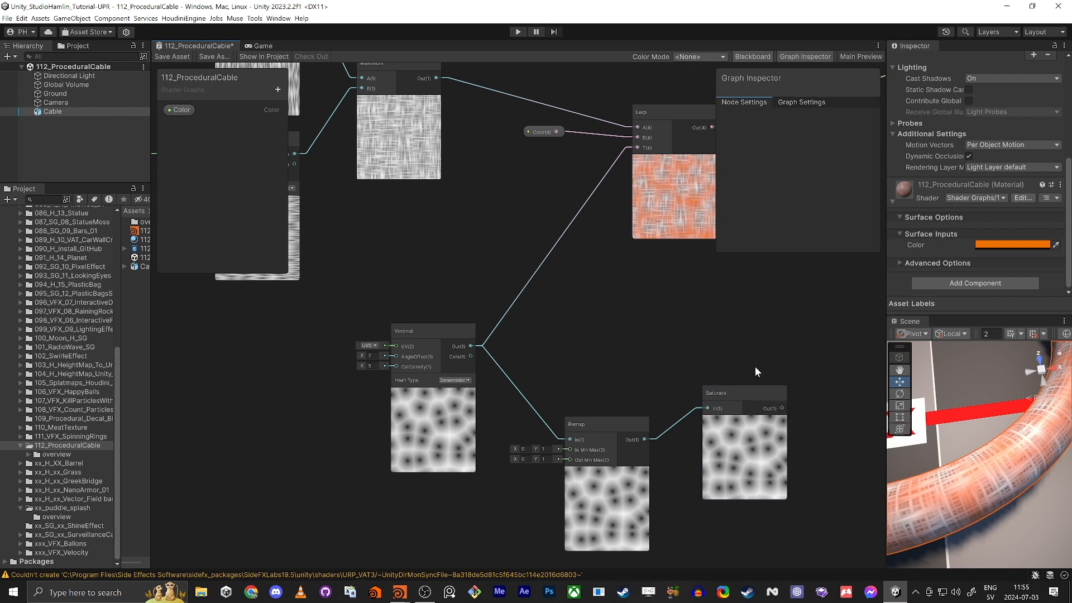
{"action": "left_click_drag", "start_coordinate": [740, 400], "coordinate": [638, 148]}
{"action": "middle_click_drag", "start_coordinate": [614, 229], "coordinate": [570, 227]}
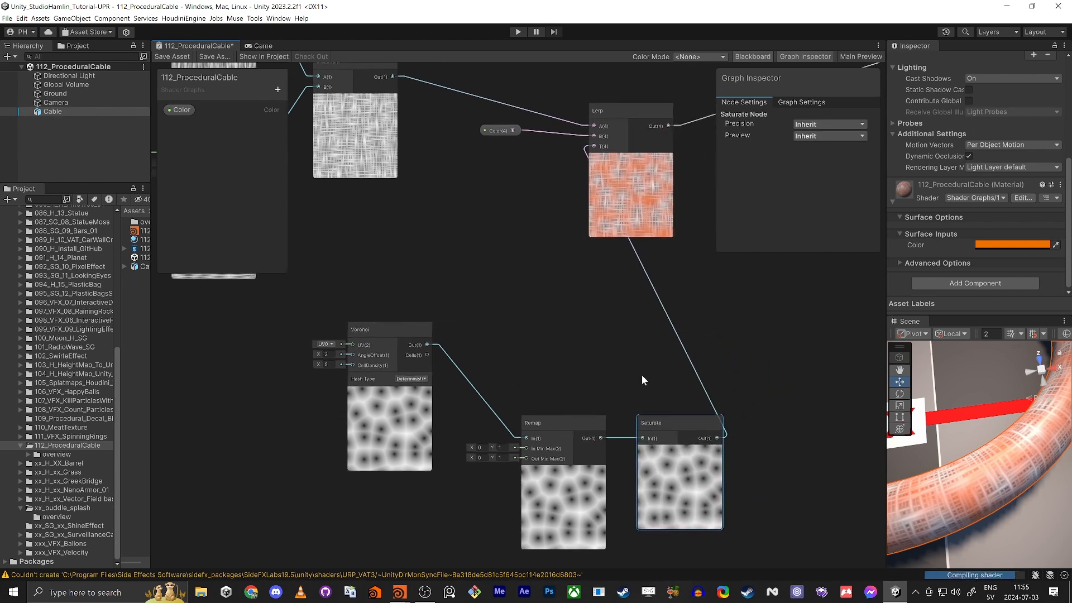
- Arrange the new Voronoi, Remap and Saturate nodes in a row below and left of the Lerp, with extra space after the Voronoi
{"action": "middle_click_drag", "start_coordinate": [653, 305], "coordinate": [525, 372]}
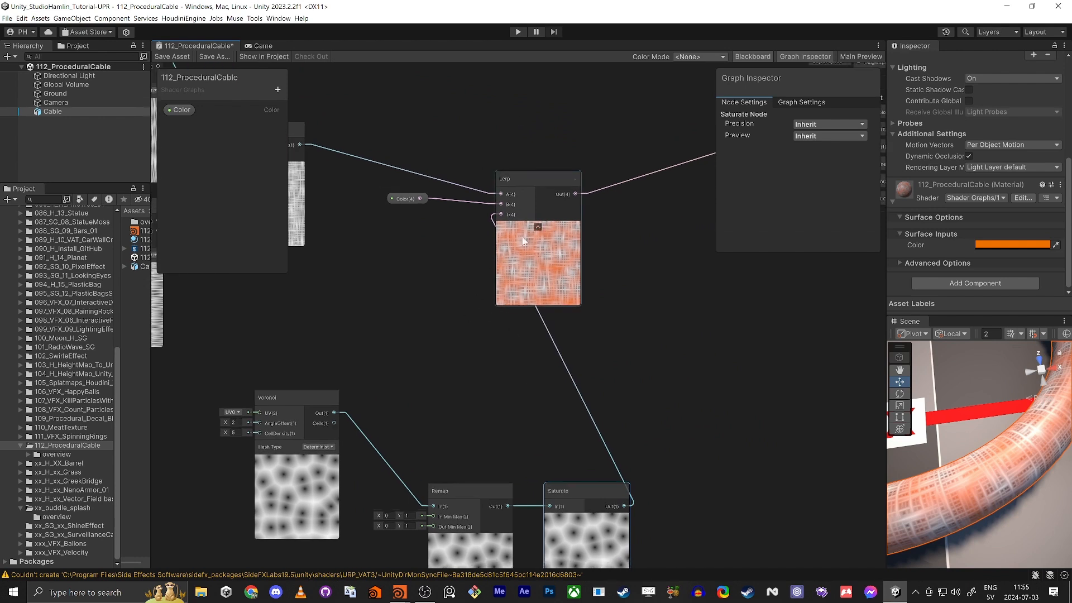
{"action": "scroll", "coordinate": [450, 348], "scroll_direction": "down", "scroll_amount": 2}
{"action": "left_click_drag", "start_coordinate": [402, 338], "coordinate": [418, 402]}
{"action": "left_click_drag", "start_coordinate": [359, 363], "coordinate": [606, 453]}
{"action": "left_click_drag", "start_coordinate": [605, 403], "coordinate": [433, 367]}
{"action": "left_click", "coordinate": [445, 343]}
{"action": "scroll", "coordinate": [498, 313], "scroll_direction": "up", "scroll_amount": 2}
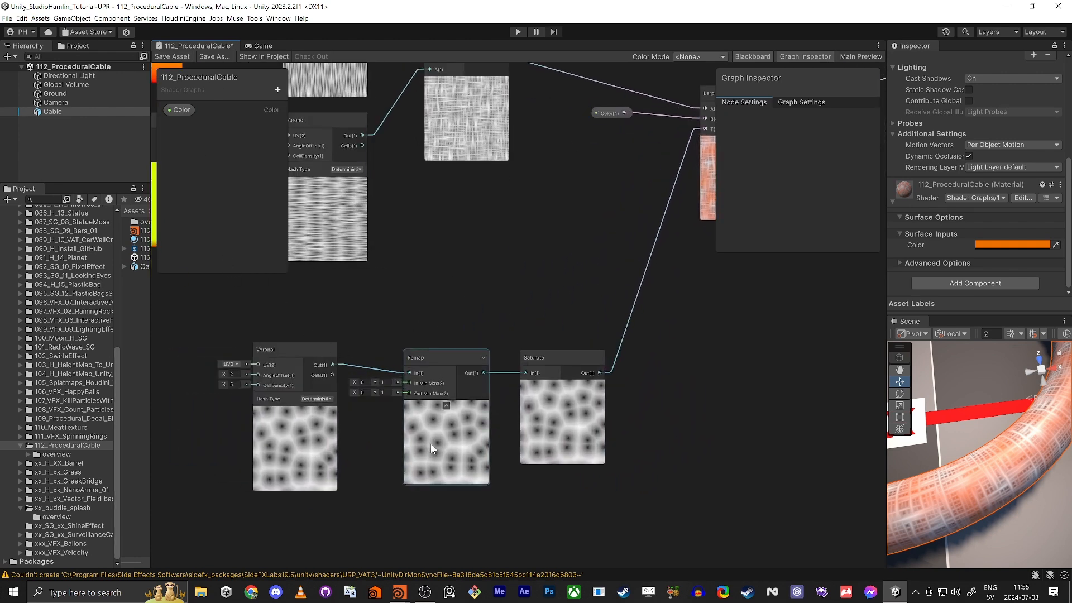
{"action": "middle_click_drag", "start_coordinate": [399, 455], "coordinate": [529, 373]}
{"action": "left_click_drag", "start_coordinate": [436, 276], "coordinate": [331, 276]}
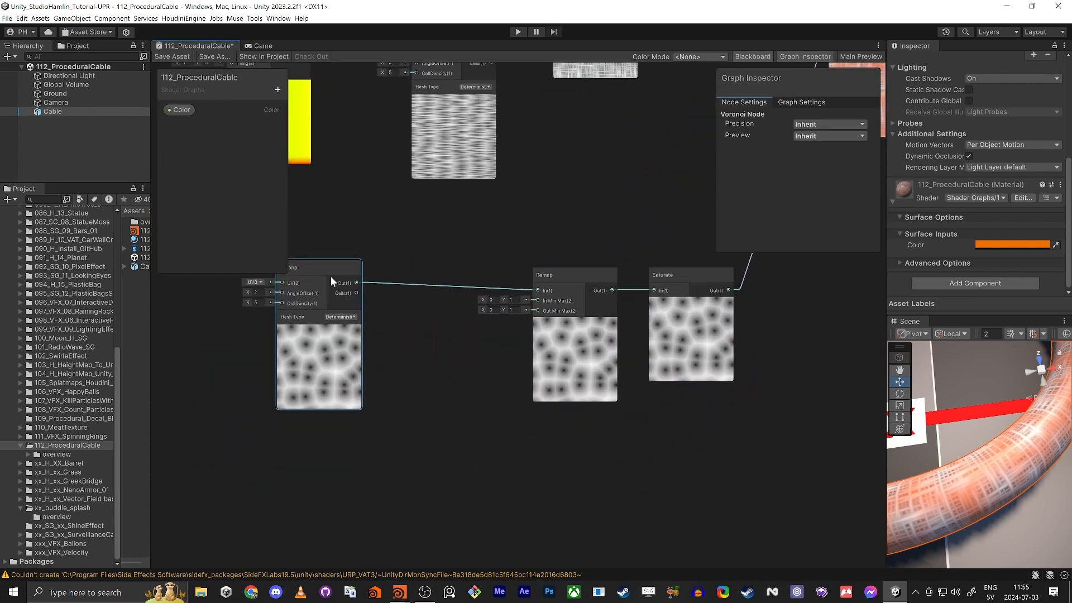
- Add a Clamp node in the empty area below the new Voronoi node
{"action": "left_click", "coordinate": [439, 498]}
{"action": "key", "text": "space"}
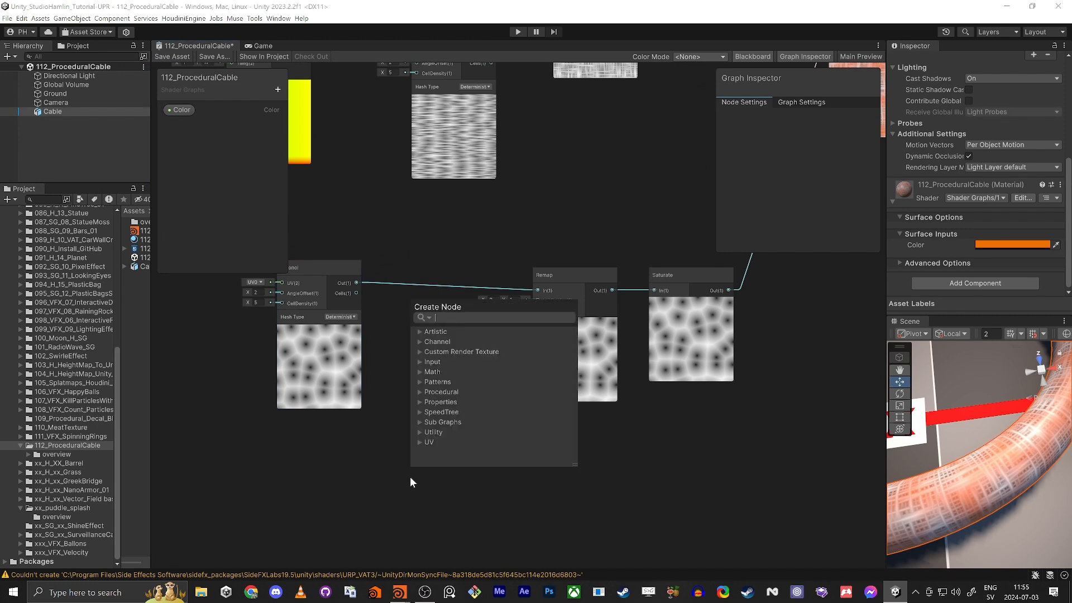
{"action": "type", "text": "clamp"}
{"action": "key", "text": "Return"}
{"action": "left_click_drag", "start_coordinate": [457, 500], "coordinate": [375, 472]}
{"action": "middle_click_drag", "start_coordinate": [458, 514], "coordinate": [507, 422]}
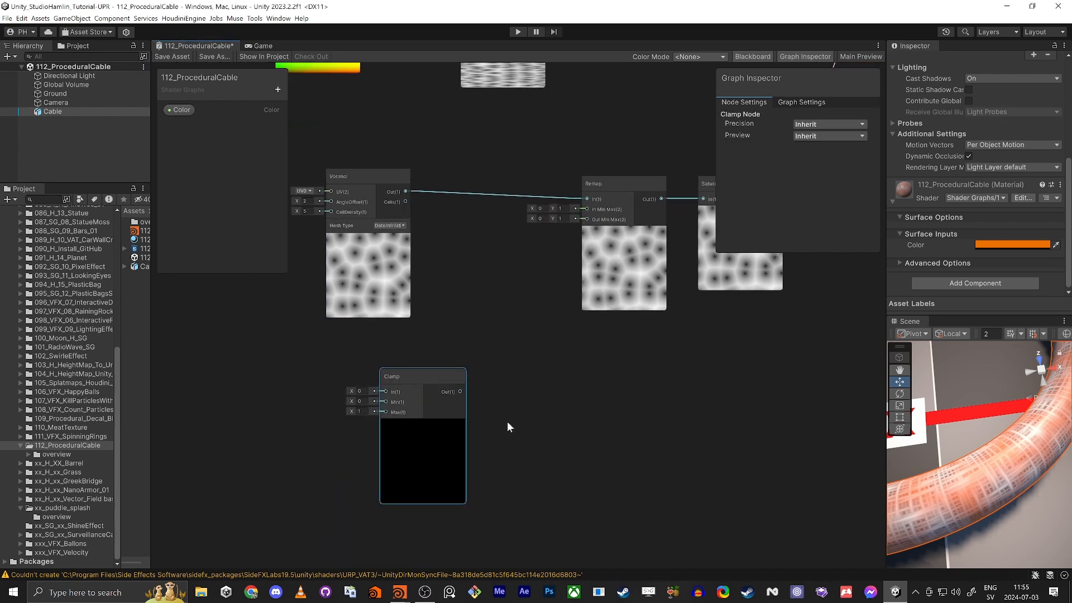
- Create a Float property named Holes in the Blackboard and connect it to the Clamp node's In input
{"action": "left_click", "coordinate": [278, 89]}
{"action": "left_click", "coordinate": [301, 128]}
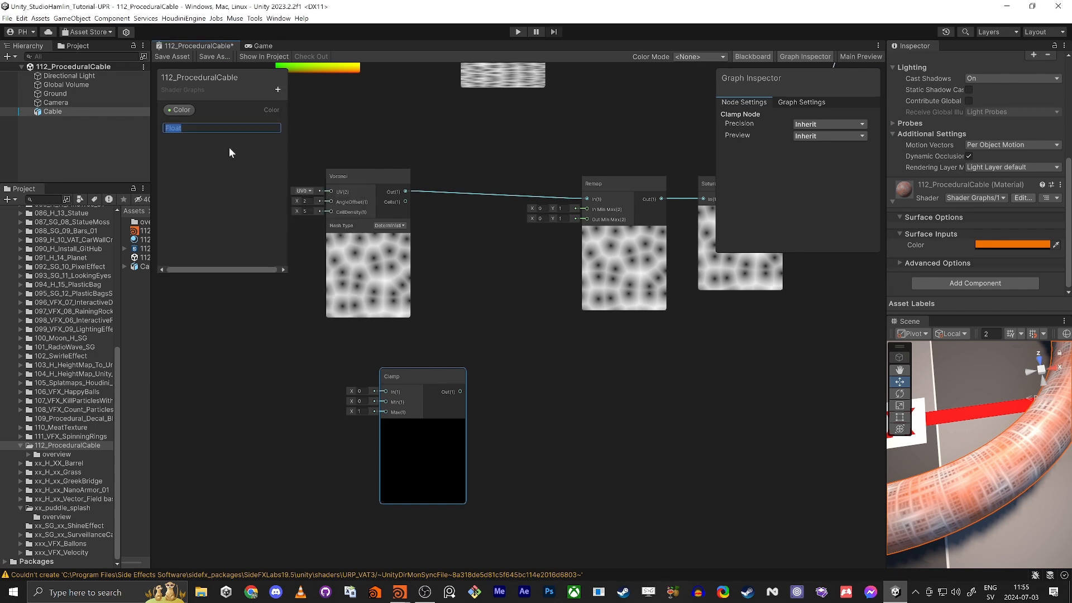
{"action": "type", "text": "Holes"}
{"action": "key", "text": "Return"}
{"action": "left_click_drag", "start_coordinate": [186, 125], "coordinate": [386, 392]}
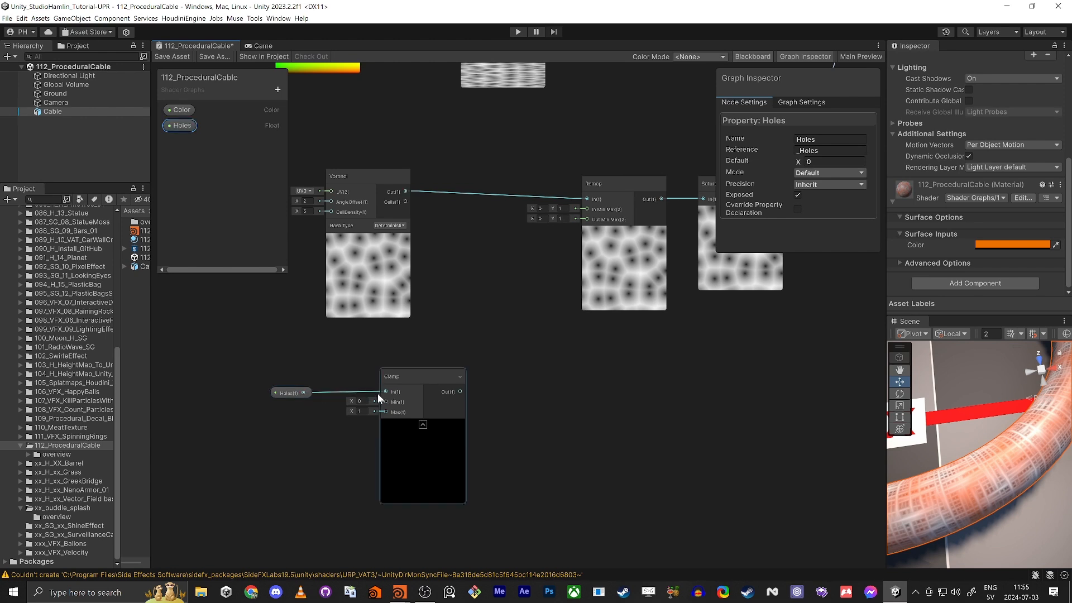
- Add a Vector 2 node in the empty area below the Remap node
{"action": "left_click", "coordinate": [584, 379]}
{"action": "key", "text": "space"}
{"action": "type", "text": "vect"}
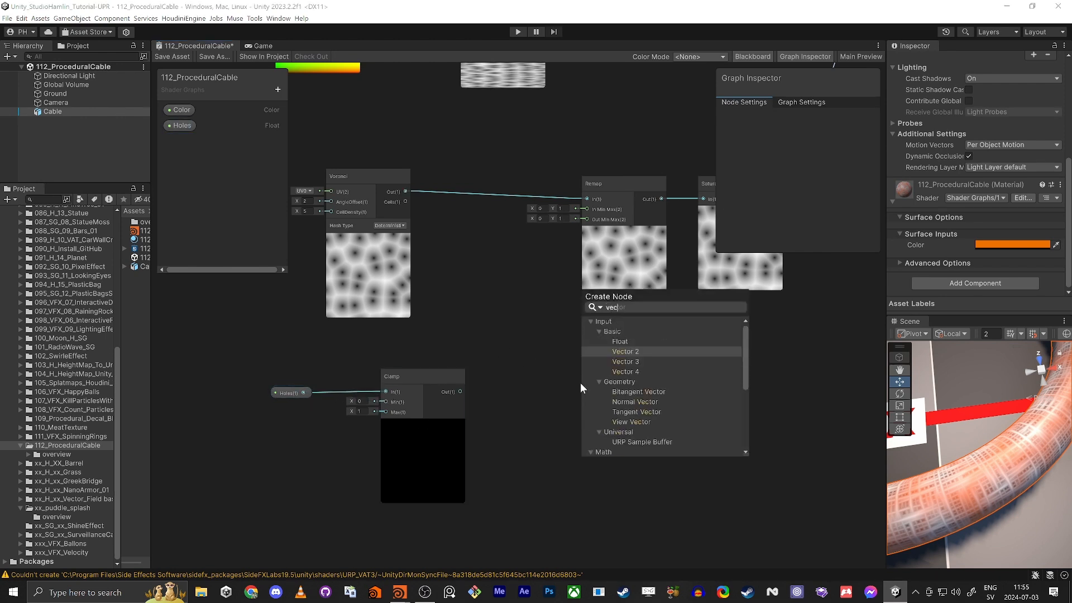
{"action": "key", "text": "Return"}
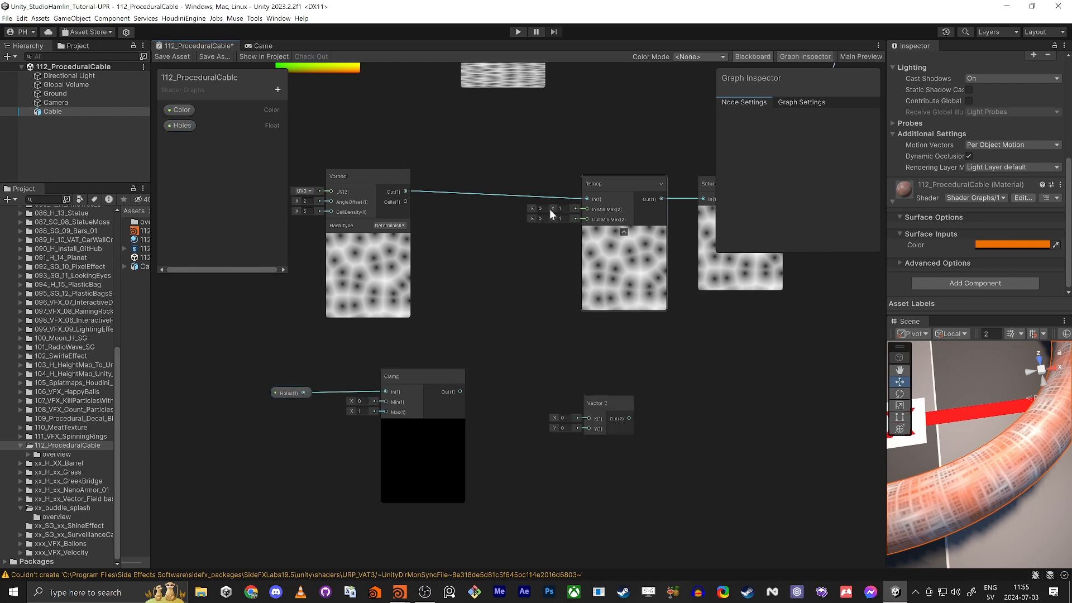
- Try changing the Remap node's In Min Max value, undo it, and set the Clamp node's Max to 0.99
{"action": "mouse_move", "coordinate": [555, 212]}
{"action": "left_mouse_down"}
{"action": "mouse_move", "coordinate": [528, 207]}
{"action": "mouse_move", "coordinate": [546, 208]}
{"action": "left_mouse_up"}
{"action": "key", "text": "ctrl+z"}
{"action": "middle_click_drag", "start_coordinate": [527, 391], "coordinate": [515, 374]}
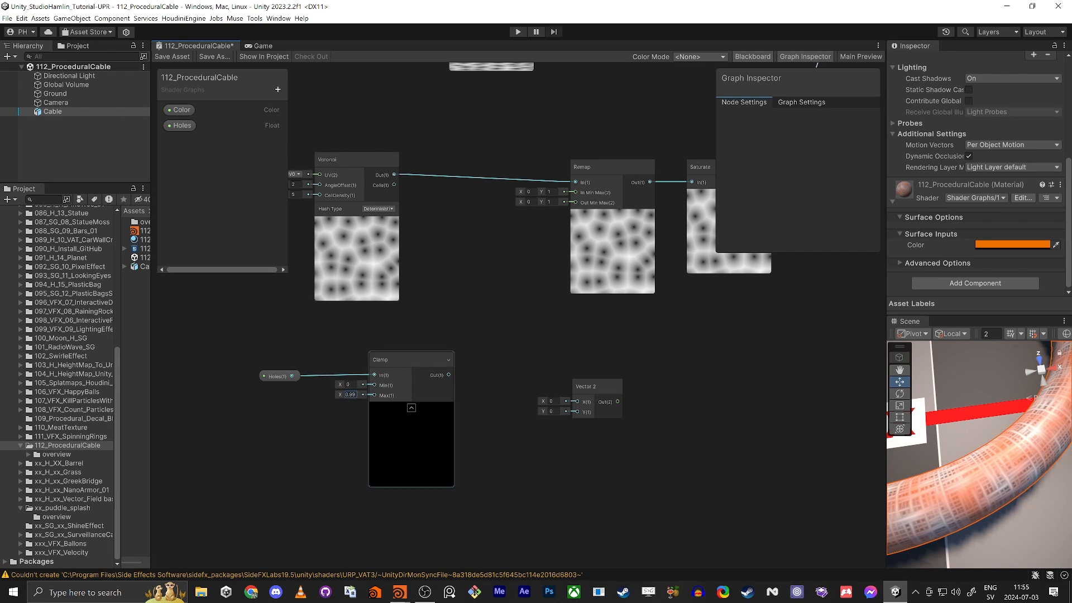
- Add an Add node with the Clamp's output connected to its A input and B set to 0.01
{"action": "left_click_drag", "start_coordinate": [448, 375], "coordinate": [522, 445]}
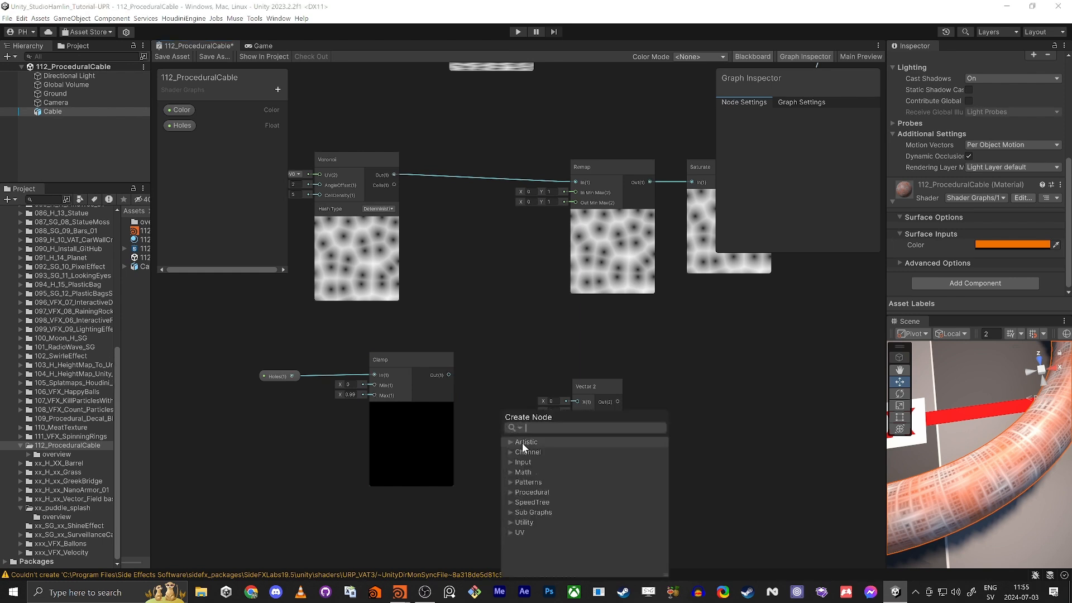
{"action": "type", "text": "add"}
{"action": "key", "text": "Return"}
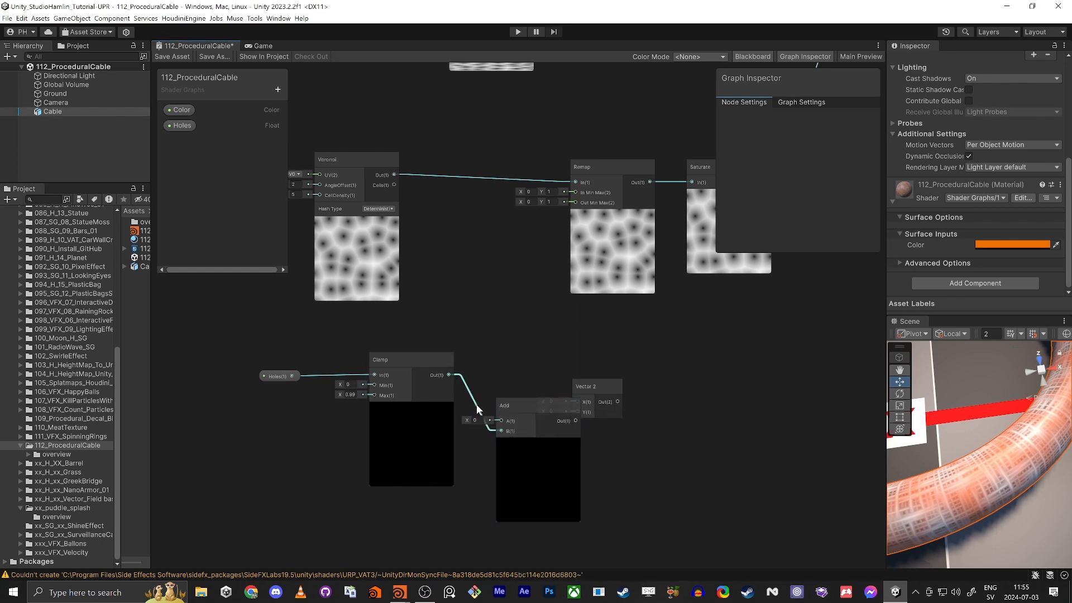
{"action": "left_click_drag", "start_coordinate": [477, 409], "coordinate": [498, 420]}
{"action": "left_click", "coordinate": [476, 430]}
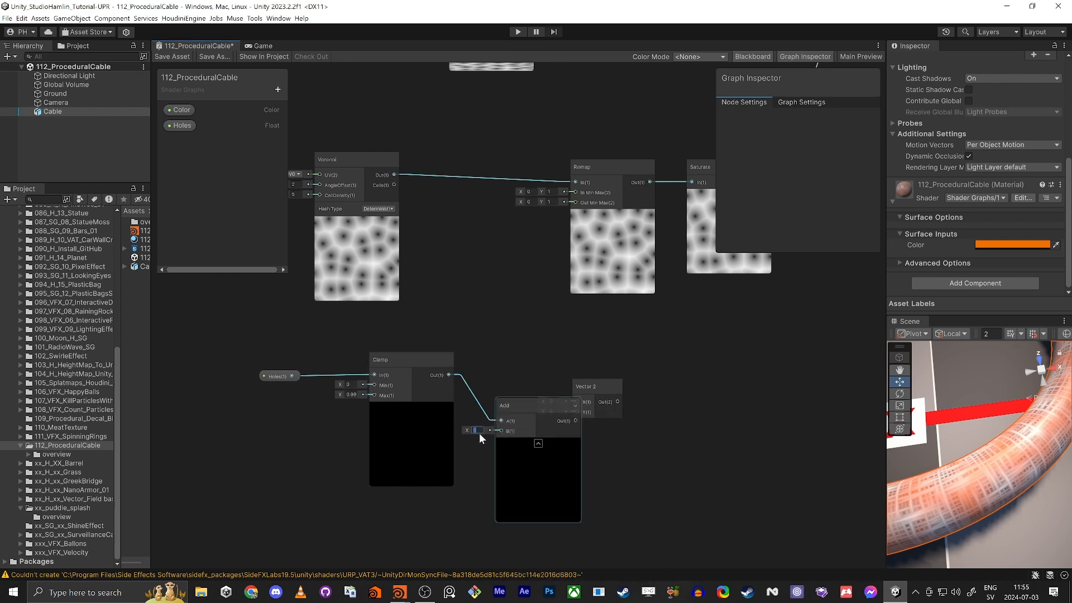
{"action": "type", "text": ".01"}
{"action": "key", "text": "Return"}
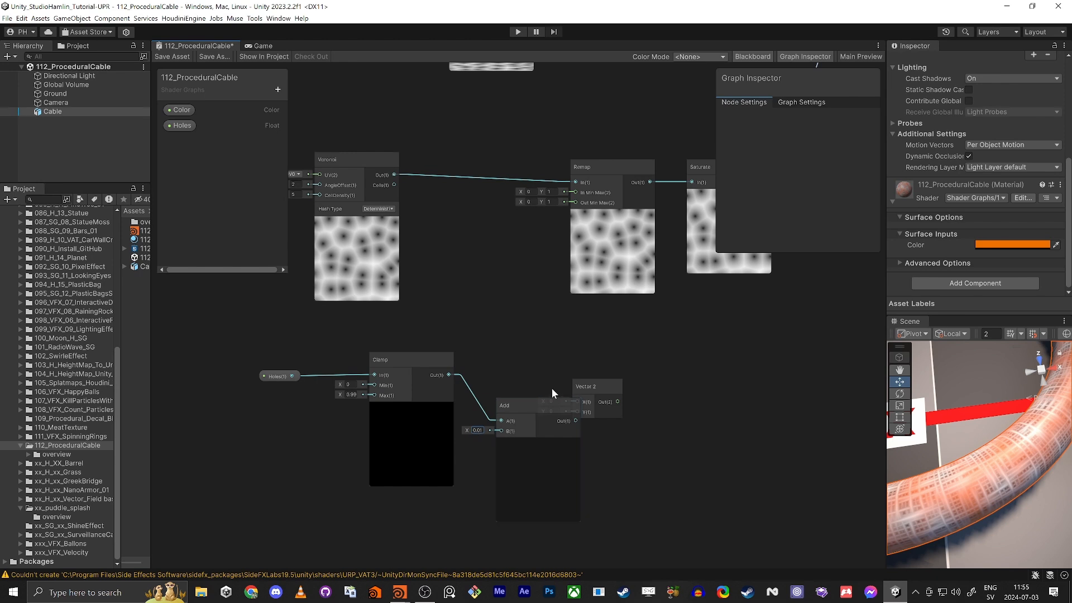
- Connect the Clamp output to Vector 2's X, the Add output to its Y, and Vector 2 to the Remap's In Min Max
{"action": "left_click_drag", "start_coordinate": [602, 379], "coordinate": [661, 341]}
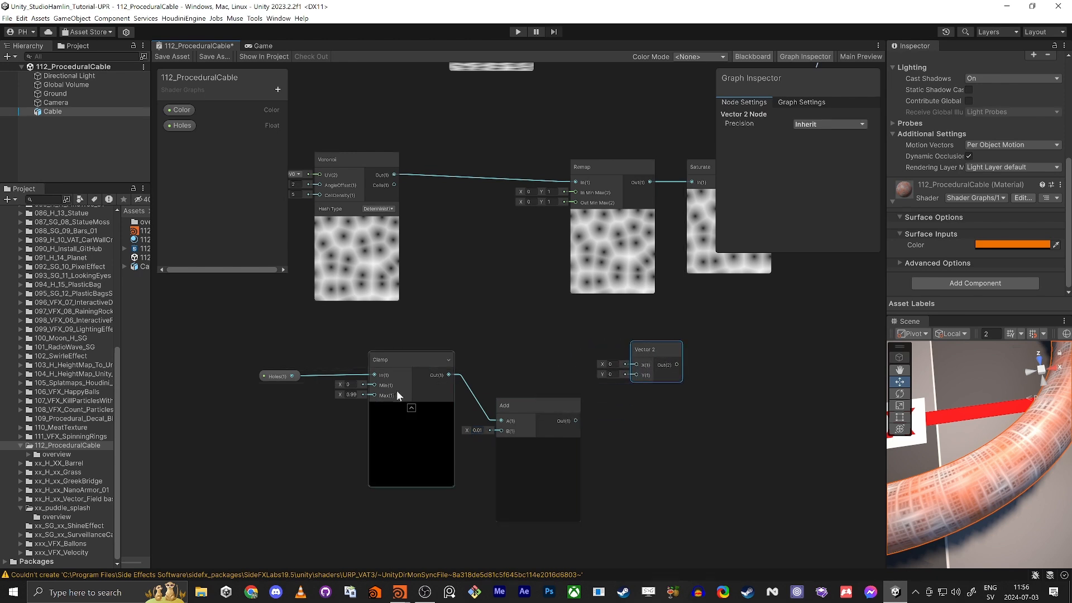
{"action": "left_click_drag", "start_coordinate": [449, 374], "coordinate": [572, 193]}
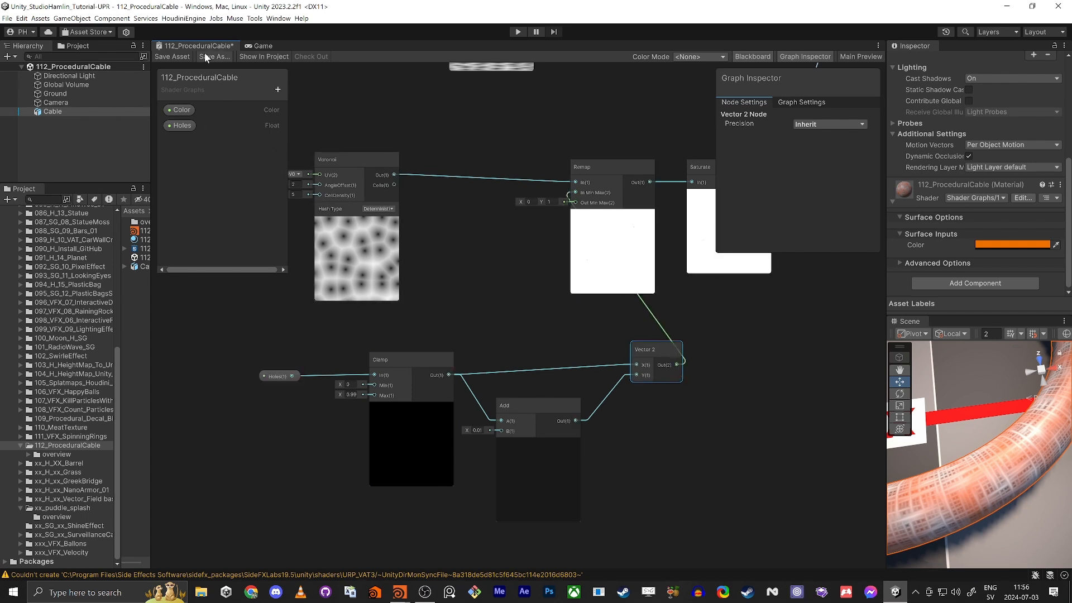
- Change the Holes property's mode to Slider and set its default to 1
{"action": "left_click", "coordinate": [182, 125]}
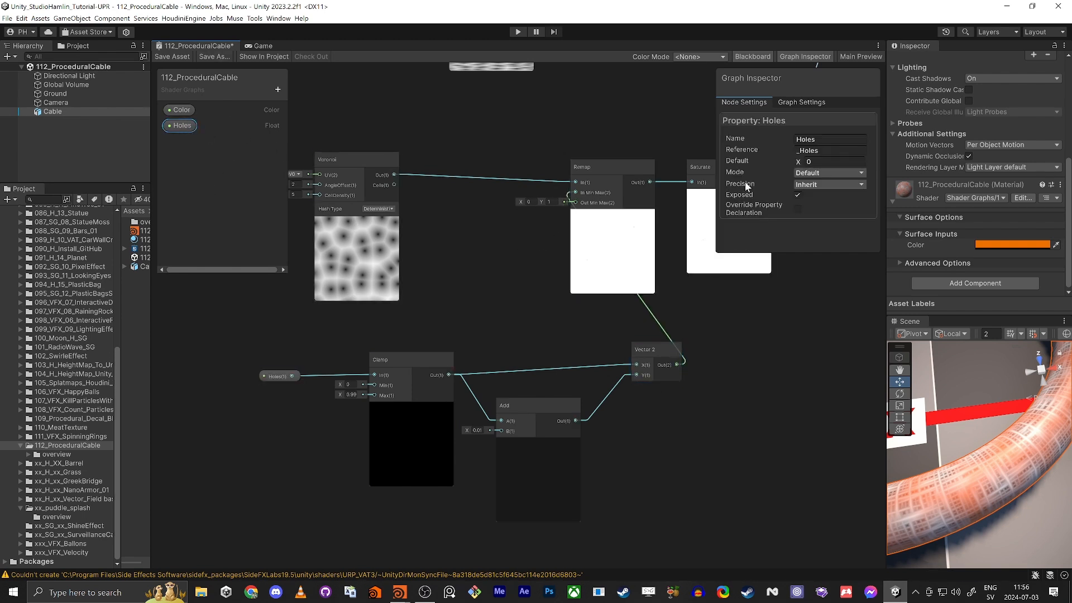
{"action": "left_click", "coordinate": [812, 174]}
{"action": "left_click", "coordinate": [822, 200]}
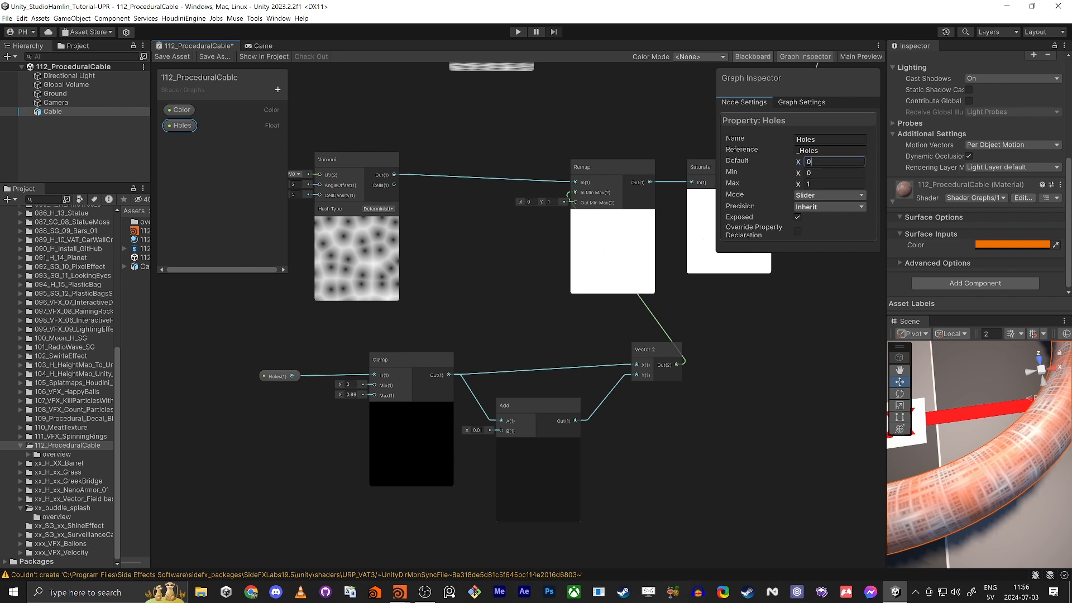
{"action": "type", "text": "1"}
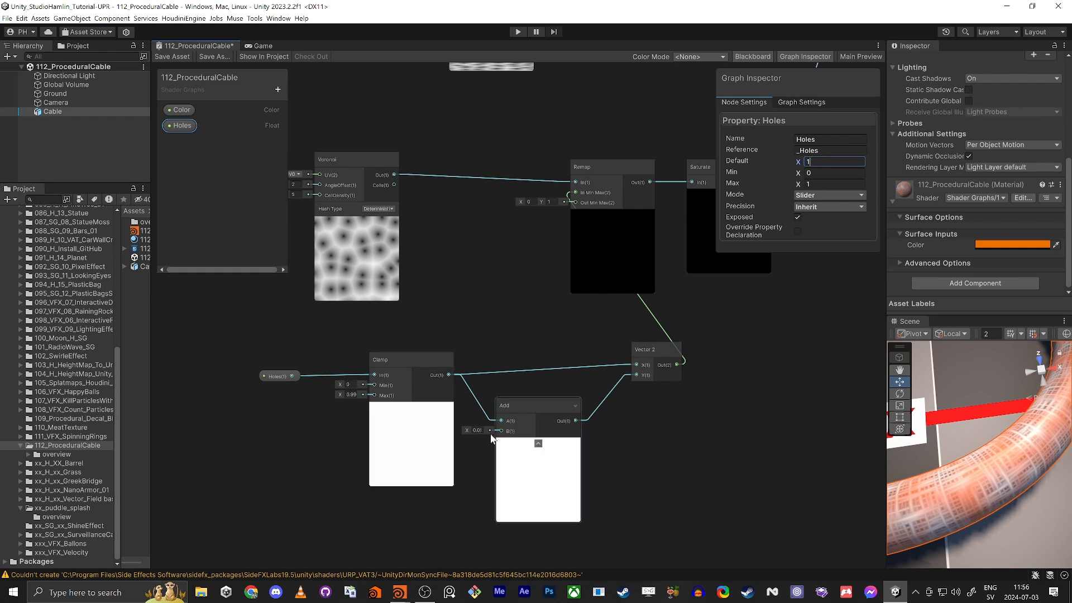
- Move the Add node slightly lower and place the Vector 2 node above it, just below the Remap node
{"action": "mouse_move", "coordinate": [525, 423]}
{"action": "left_mouse_down"}
{"action": "mouse_move", "coordinate": [545, 403]}
{"action": "mouse_move", "coordinate": [522, 443]}
{"action": "left_mouse_up"}
{"action": "left_click", "coordinate": [645, 350]}
{"action": "left_click_drag", "start_coordinate": [645, 350], "coordinate": [618, 368]}
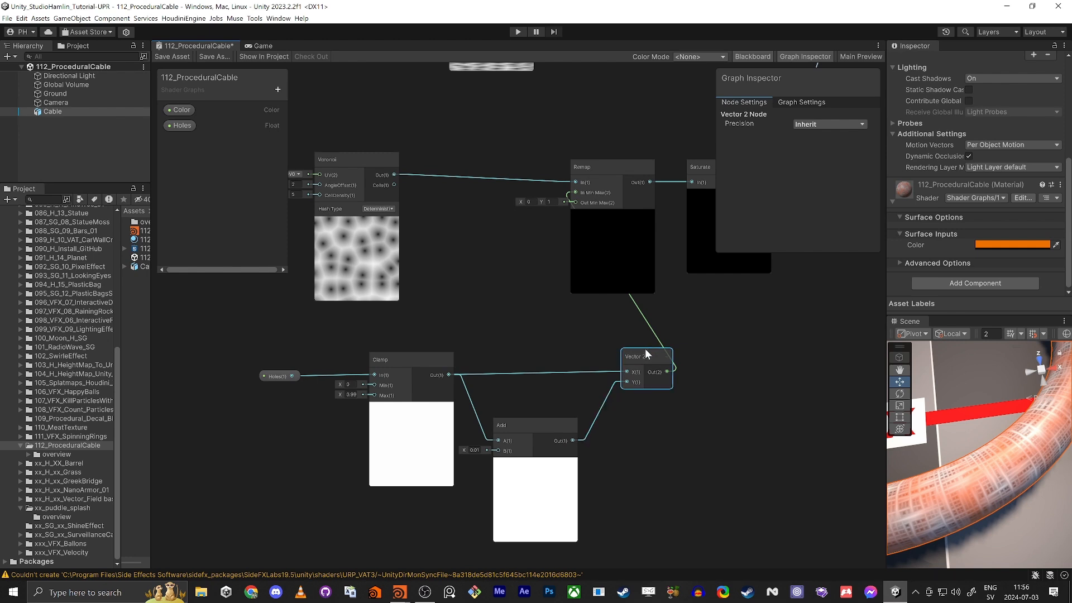
{"action": "left_click_drag", "start_coordinate": [645, 349], "coordinate": [548, 334]}
- Set the Holes property's default to 0.68 and save the shader graph asset
{"action": "left_click", "coordinate": [280, 375]}
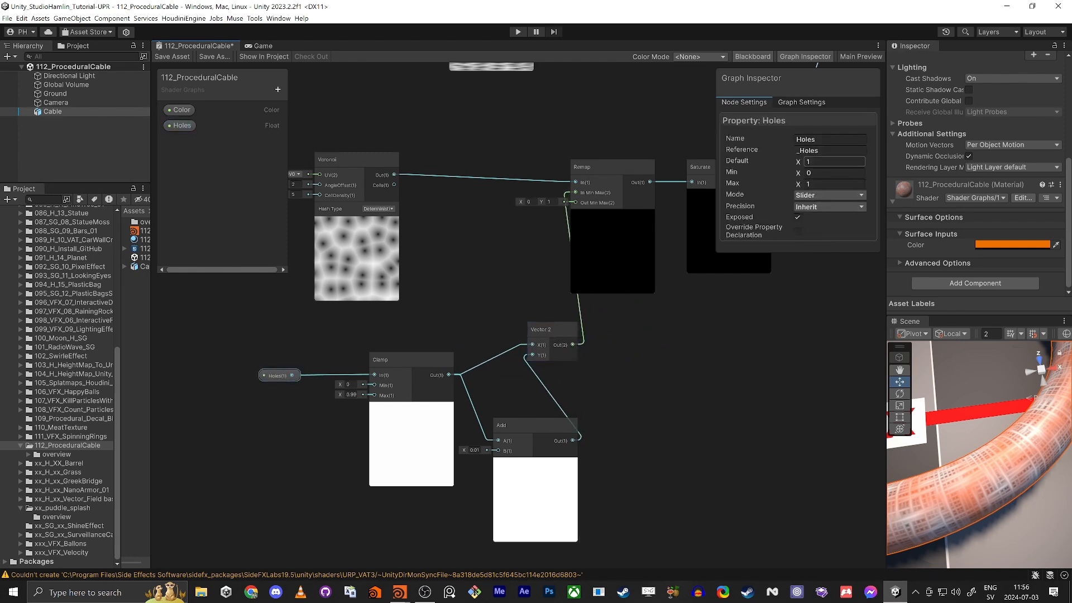
{"action": "left_click_drag", "start_coordinate": [798, 163], "coordinate": [776, 172]}
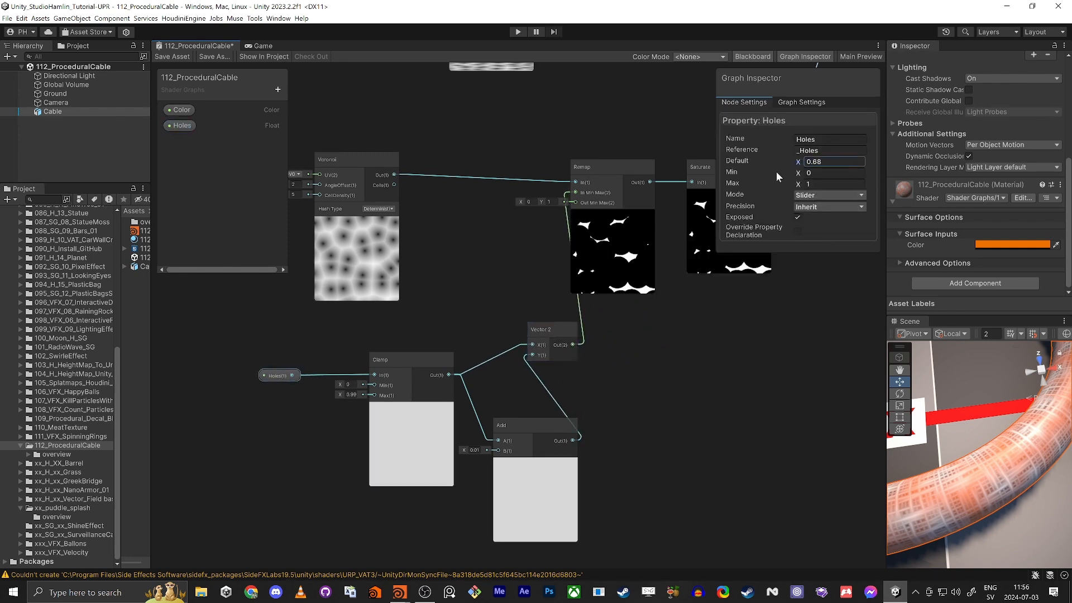
{"action": "left_click", "coordinate": [172, 58]}
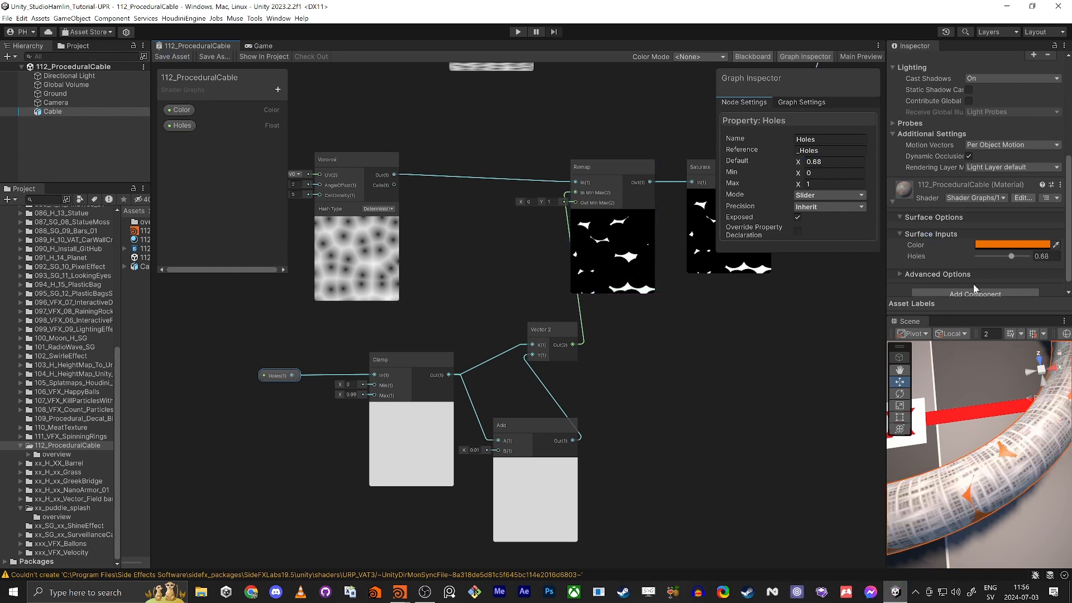
- Lower the cable material's Holes value to 0.16 and examine the hole pattern on the cable in the scene
{"action": "scroll", "coordinate": [943, 246], "scroll_direction": "down", "scroll_amount": 1}
{"action": "left_click_drag", "start_coordinate": [1017, 244], "coordinate": [987, 253]}
{"action": "scroll", "coordinate": [966, 385], "scroll_direction": "down", "scroll_amount": 5}
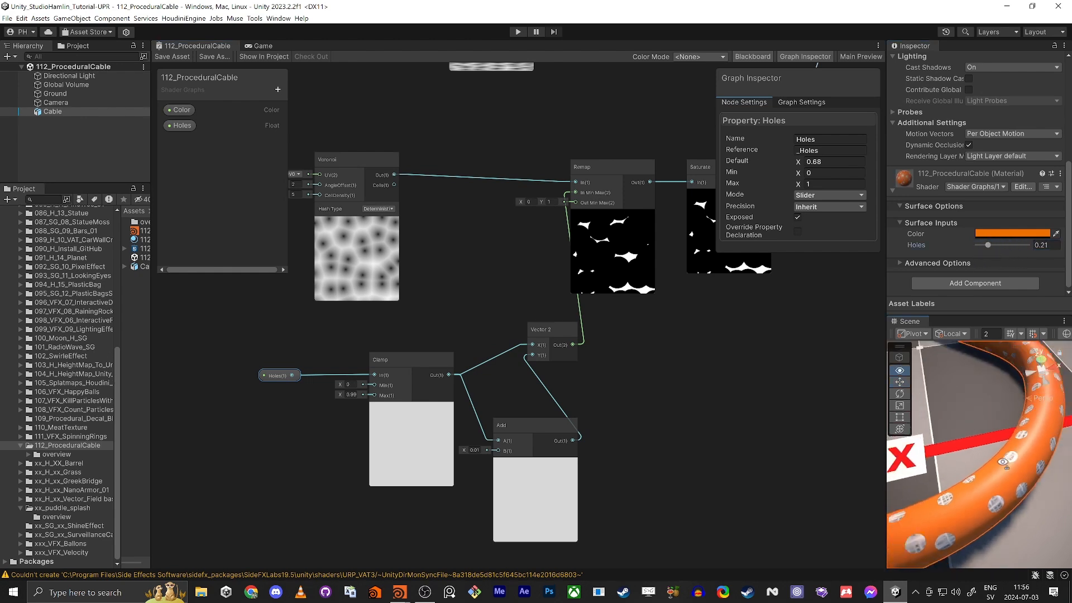
{"action": "left_click_drag", "start_coordinate": [969, 416], "coordinate": [1003, 397], "text": "alt"}
{"action": "scroll", "coordinate": [1003, 396], "scroll_direction": "up", "scroll_amount": 2}
{"action": "left_click_drag", "start_coordinate": [1007, 249], "coordinate": [986, 274]}
{"action": "right_click_drag", "start_coordinate": [931, 513], "coordinate": [1014, 561]}
{"action": "key", "text": "w"}
{"action": "key", "text": "s"}
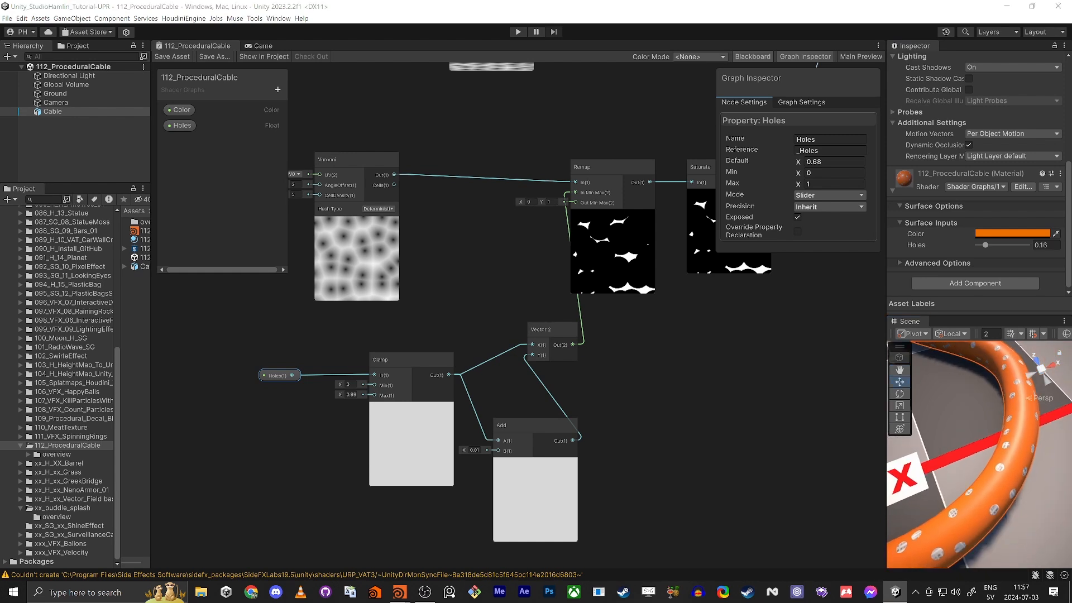
- Collapse the previews of the Add and Clamp nodes in the Holes chain
{"action": "middle_click_drag", "start_coordinate": [241, 443], "coordinate": [336, 414]}
{"action": "scroll", "coordinate": [403, 367], "scroll_direction": "down", "scroll_amount": 2}
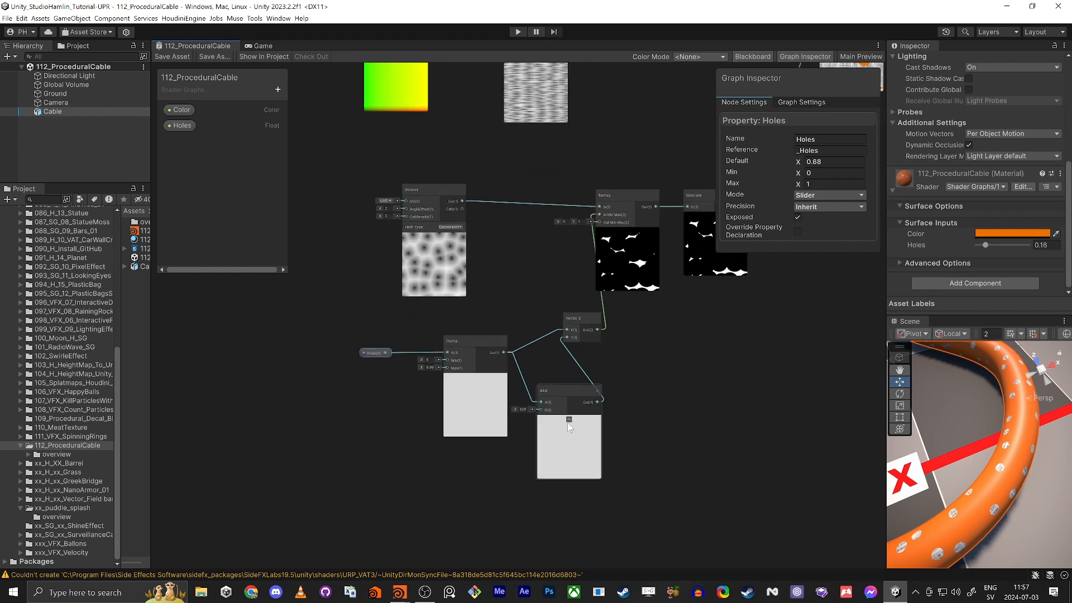
{"action": "left_click", "coordinate": [569, 420]}
{"action": "left_click", "coordinate": [475, 377]}
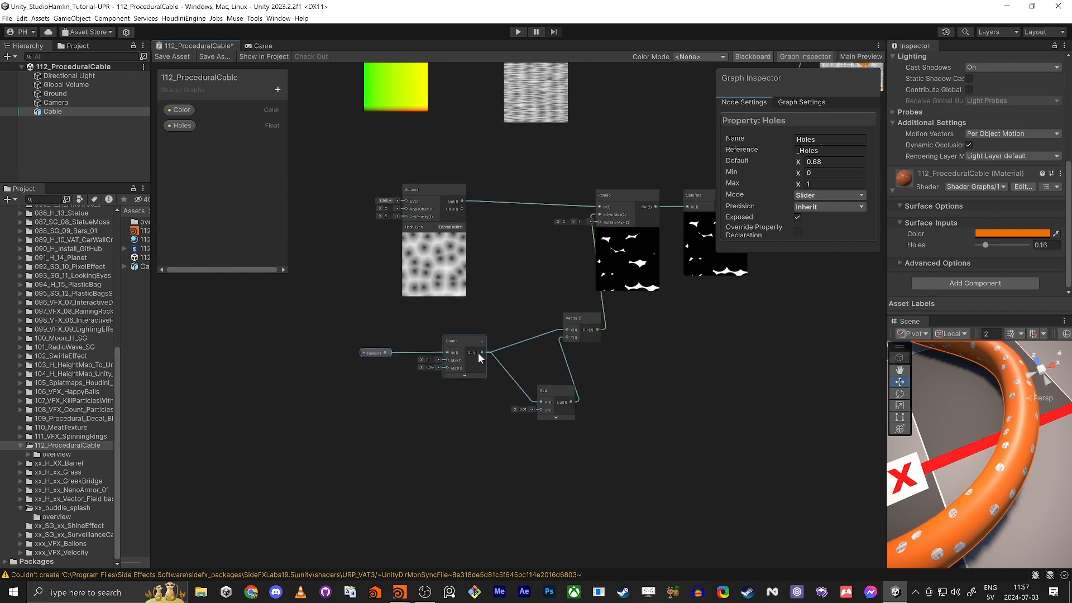
- Arrange the Holes, Clamp, Add and Vector 2 nodes compactly beneath the Voronoi and move the Voronoi closer to the Remap
{"action": "left_click_drag", "start_coordinate": [561, 388], "coordinate": [537, 362]}
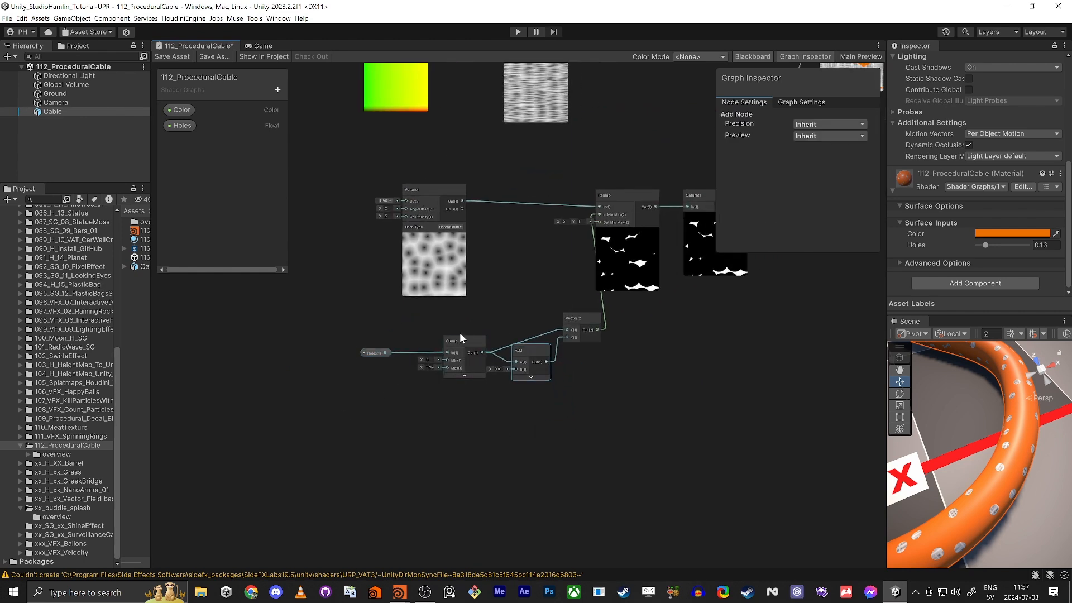
{"action": "left_click_drag", "start_coordinate": [460, 333], "coordinate": [478, 320]}
{"action": "left_click_drag", "start_coordinate": [376, 353], "coordinate": [422, 326]}
{"action": "middle_click_drag", "start_coordinate": [389, 279], "coordinate": [444, 282]}
{"action": "left_click_drag", "start_coordinate": [487, 185], "coordinate": [521, 181]}
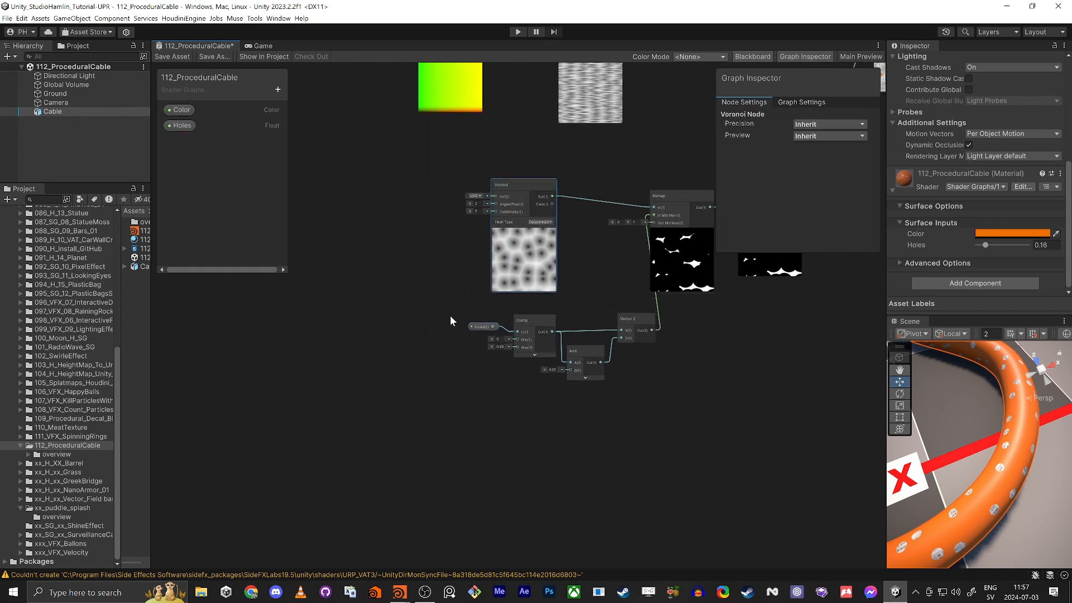
{"action": "left_click_drag", "start_coordinate": [450, 317], "coordinate": [656, 361]}
{"action": "left_click_drag", "start_coordinate": [631, 319], "coordinate": [610, 320]}
{"action": "left_click", "coordinate": [595, 264]}
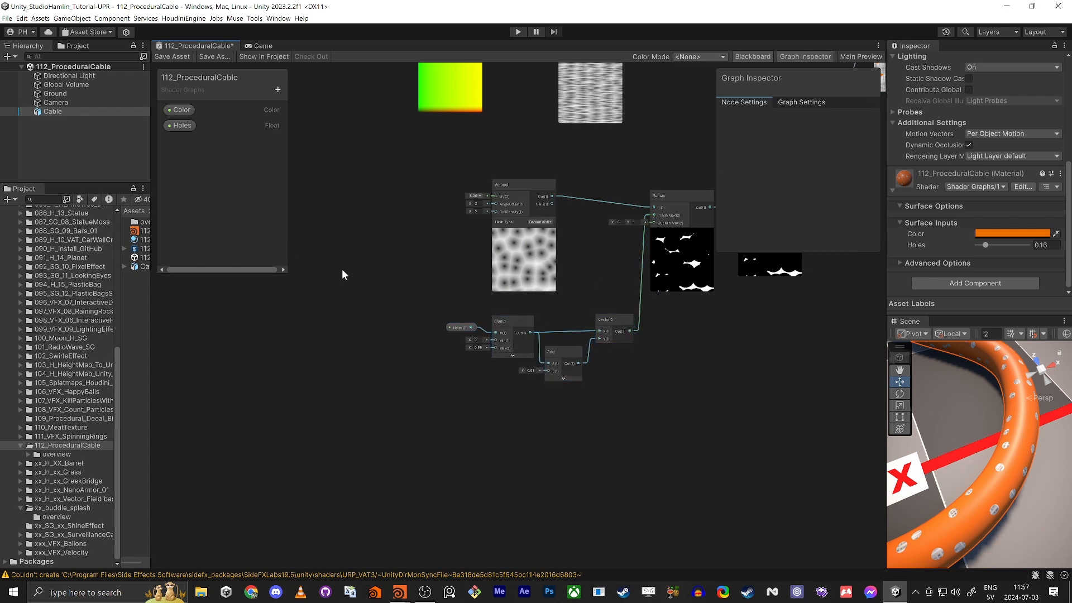
- Add a Simple Noise node in the empty area to the left of the Holes chain
{"action": "middle_click_drag", "start_coordinate": [341, 269], "coordinate": [418, 313]}
{"action": "key", "text": "space"}
{"action": "type", "text": "simpl"}
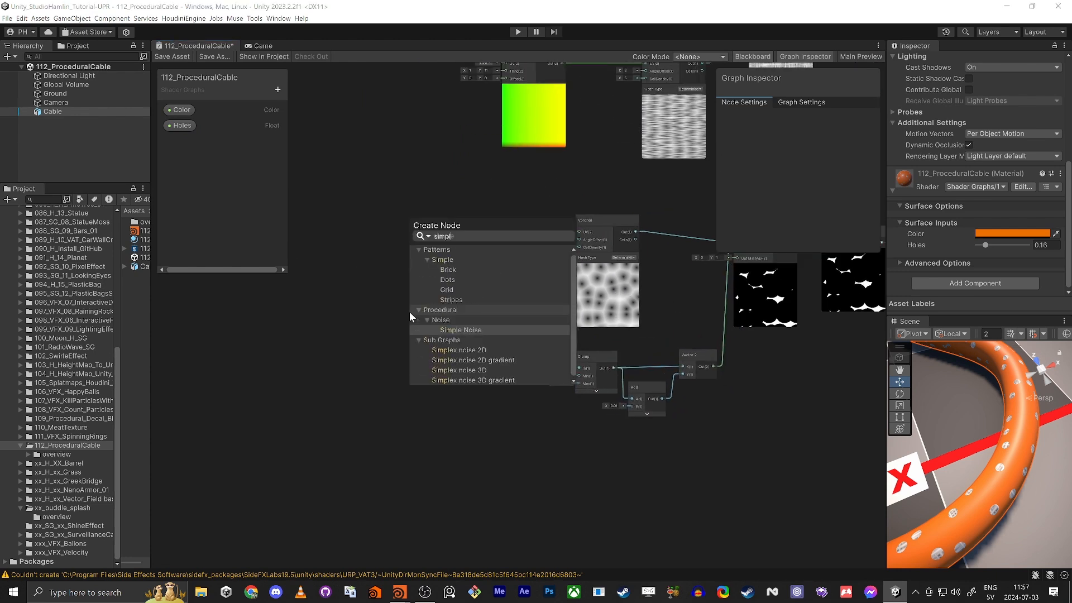
{"action": "key", "text": "Return"}
- Add a UV node and place it above and left of the Simple Noise node
{"action": "key", "text": "space"}
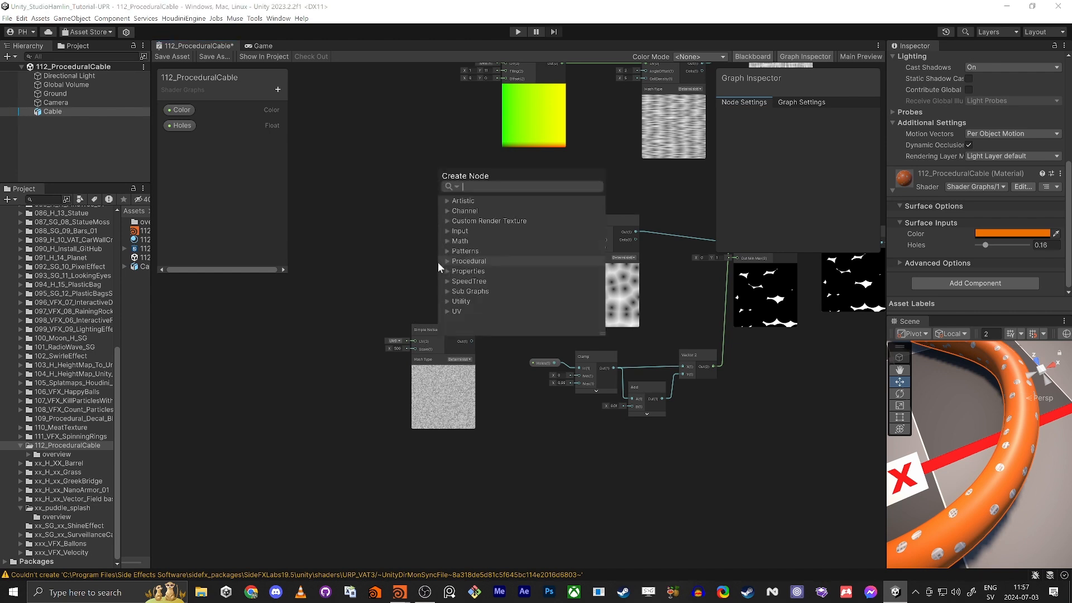
{"action": "type", "text": "tl"}
{"action": "key", "text": "BackSpace"}
{"action": "key", "text": "BackSpace"}
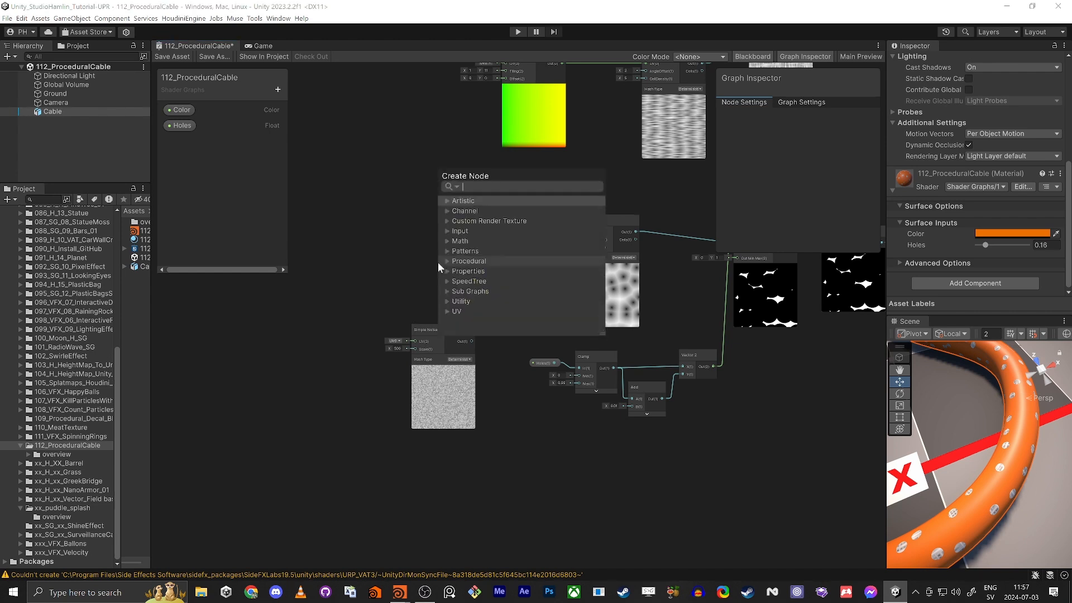
{"action": "type", "text": "uv"}
{"action": "key", "text": "Return"}
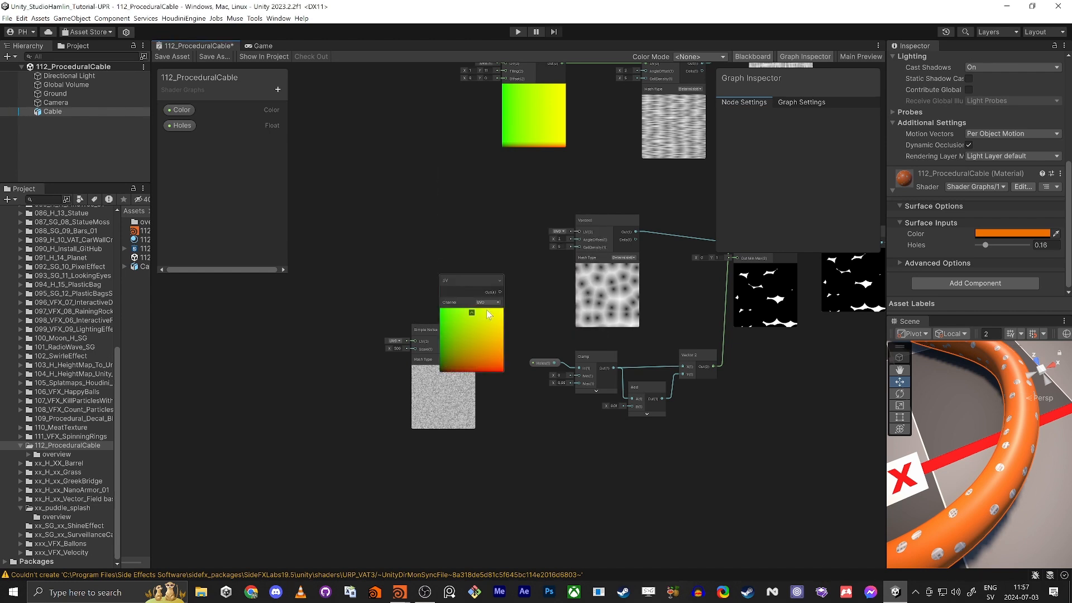
{"action": "left_click_drag", "start_coordinate": [470, 281], "coordinate": [359, 216]}
{"action": "scroll", "coordinate": [582, 221], "scroll_direction": "up", "scroll_amount": 3}
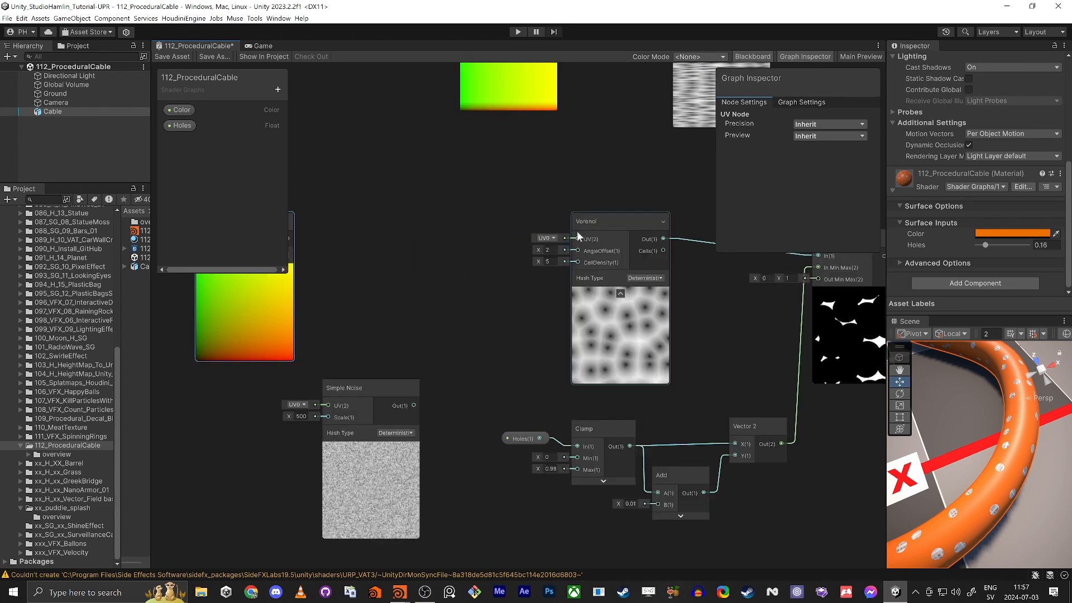
- Insert an Add node between the UV node's output and the Voronoi's UV input, aligned in a row with both
{"action": "middle_click_drag", "start_coordinate": [437, 250], "coordinate": [554, 310]}
{"action": "left_click_drag", "start_coordinate": [692, 290], "coordinate": [557, 369]}
{"action": "key", "text": "space"}
{"action": "type", "text": "add"}
{"action": "key", "text": "Return"}
{"action": "left_click_drag", "start_coordinate": [643, 369], "coordinate": [691, 290]}
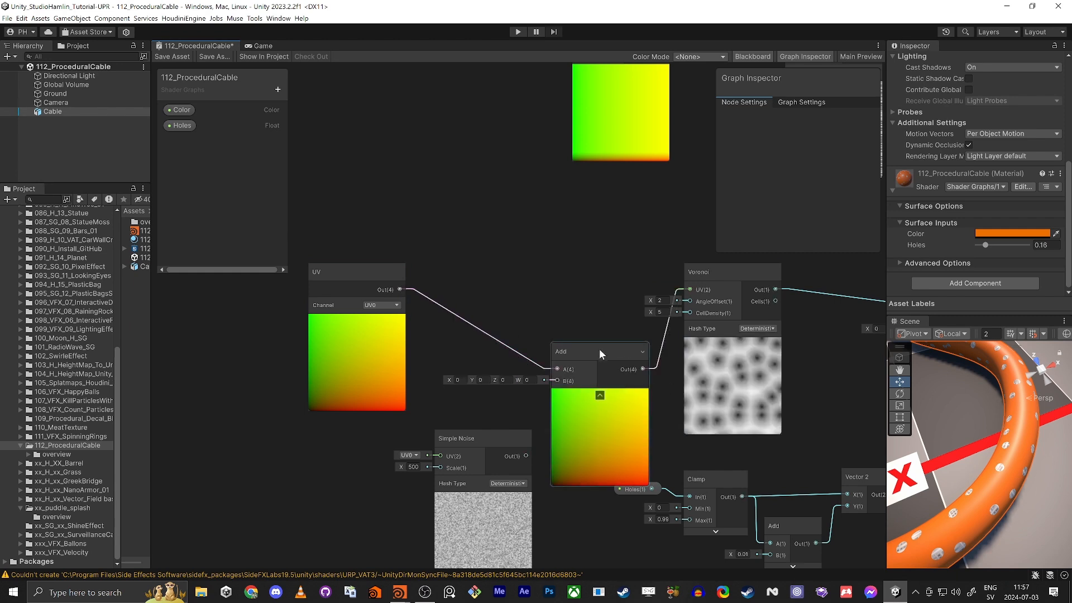
{"action": "left_click_drag", "start_coordinate": [599, 349], "coordinate": [583, 270]}
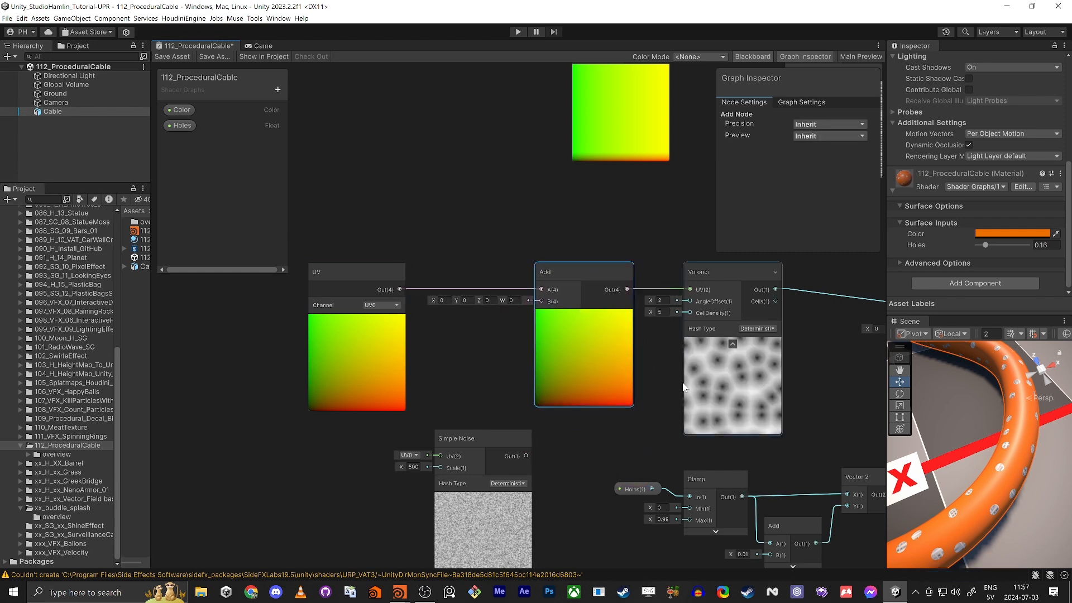
- Add a Swizzle node fed by the UV node's output and set its mask to xy
{"action": "middle_click_drag", "start_coordinate": [475, 355], "coordinate": [513, 350]}
{"action": "left_click_drag", "start_coordinate": [417, 270], "coordinate": [363, 319]}
{"action": "type", "text": "swizzle"}
{"action": "key", "text": "Return"}
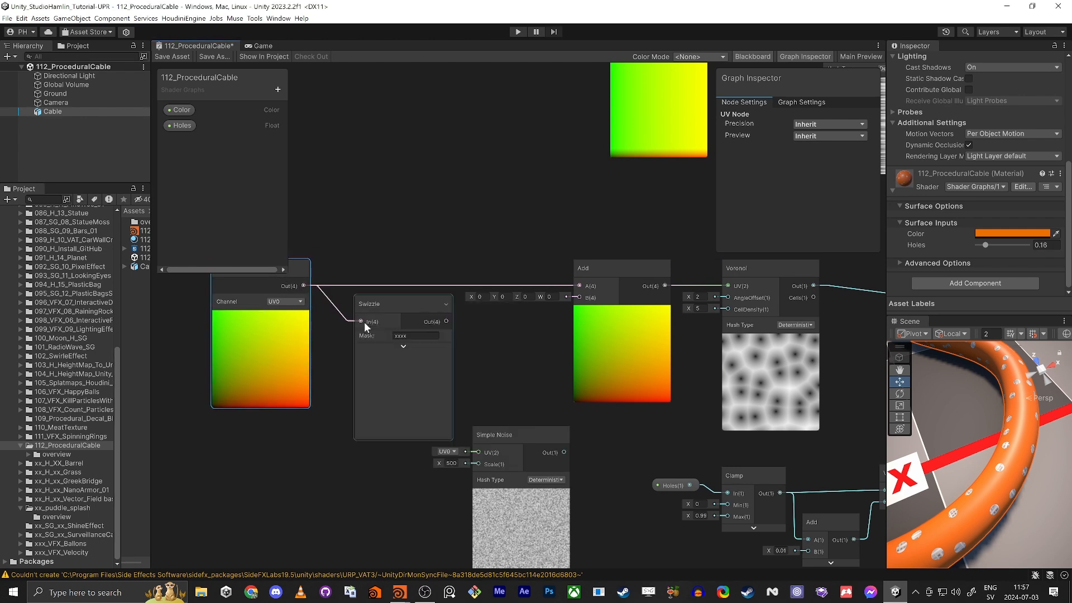
{"action": "key", "text": "ctrl+a"}
{"action": "type", "text": "xy"}
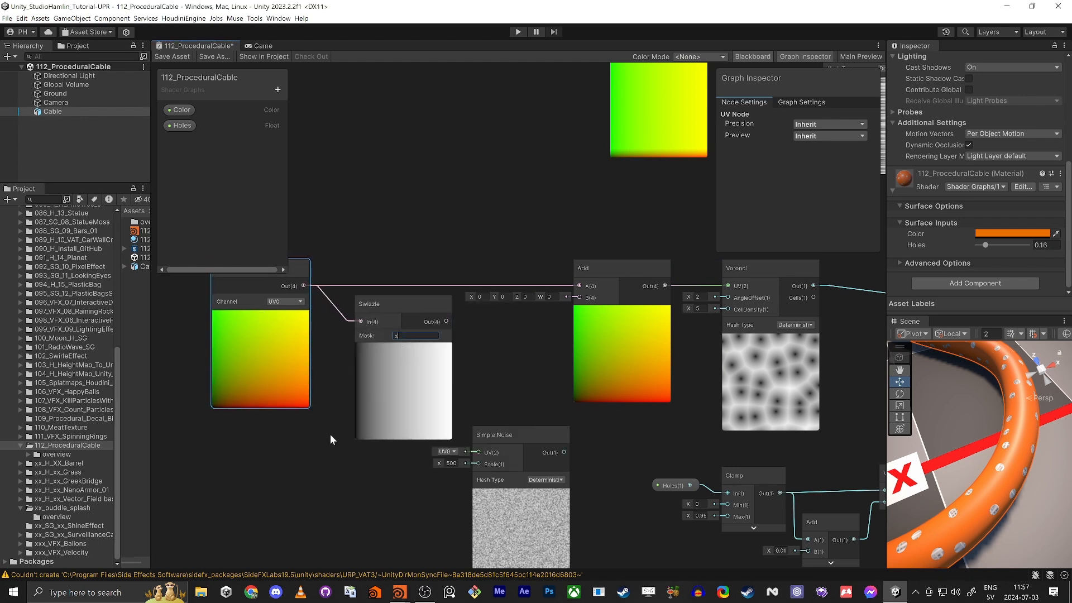
{"action": "left_click", "coordinate": [457, 151]}
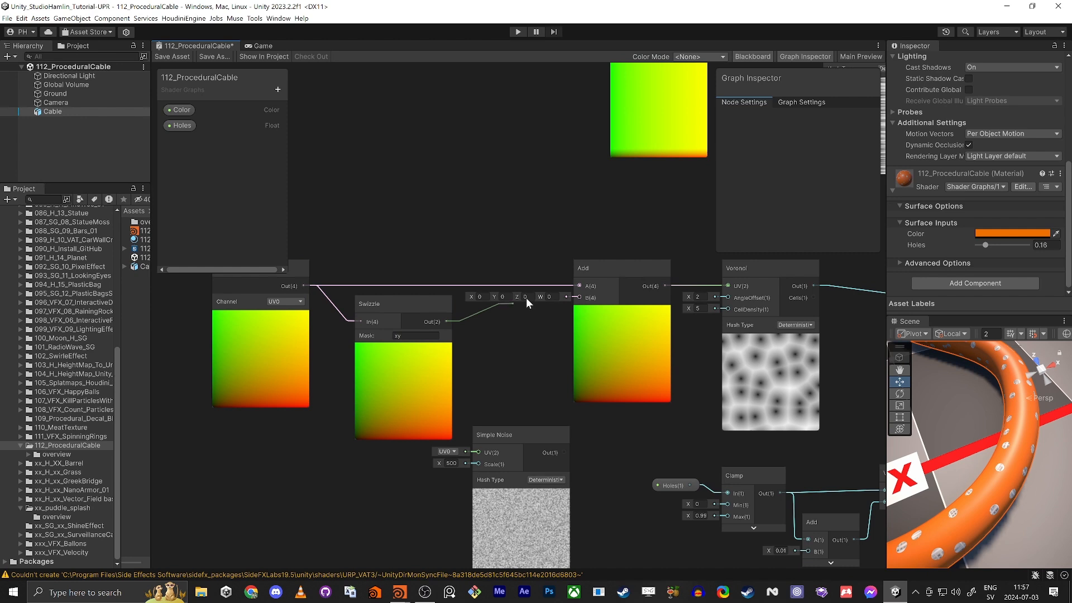
- Feed the Add node's A input from the Swizzle instead of the UV node, and align the Swizzle between them
{"action": "left_click_drag", "start_coordinate": [446, 322], "coordinate": [542, 367]}
{"action": "left_click", "coordinate": [508, 340]}
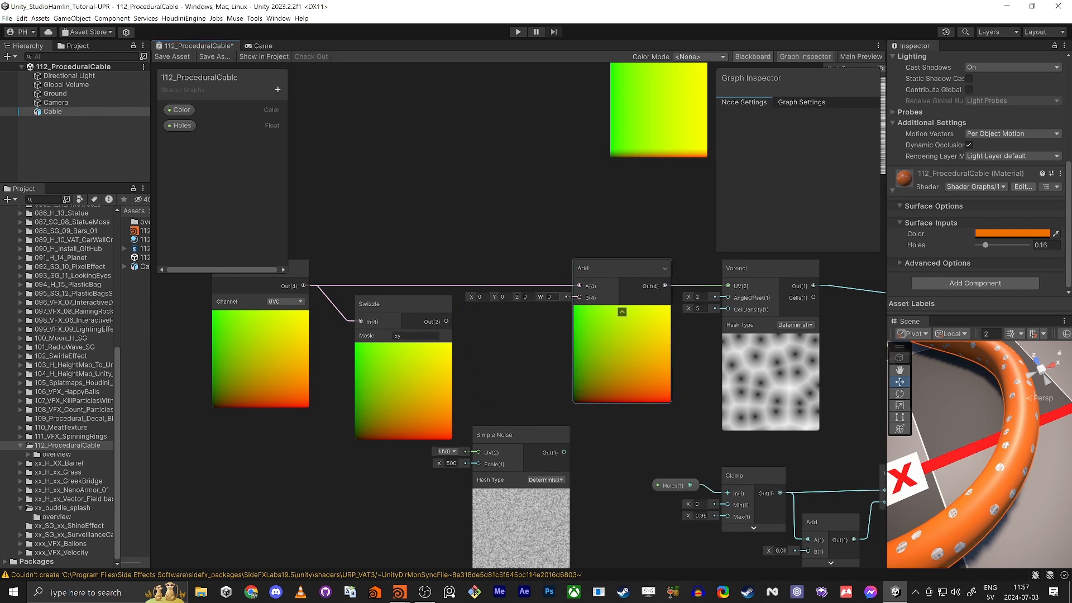
{"action": "left_click_drag", "start_coordinate": [579, 285], "coordinate": [387, 265]}
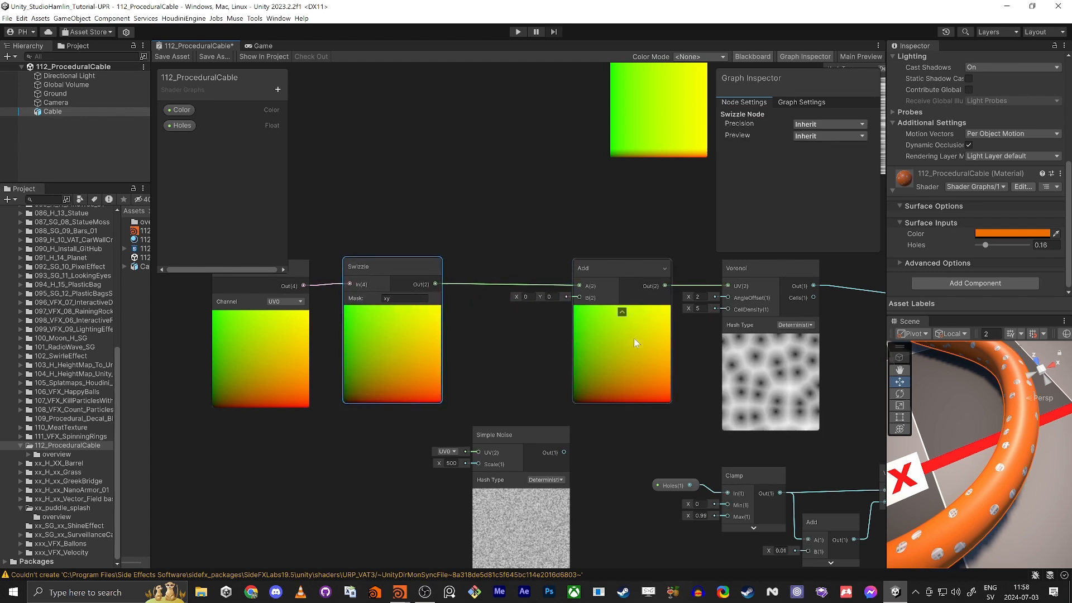
- Shift the UV, Swizzle and Add nodes away from the Voronoi node and reconnect the Add output to the Voronoi's UV input
{"action": "middle_click_drag", "start_coordinate": [521, 351], "coordinate": [580, 336]}
{"action": "scroll", "coordinate": [577, 336], "scroll_direction": "down", "scroll_amount": 2}
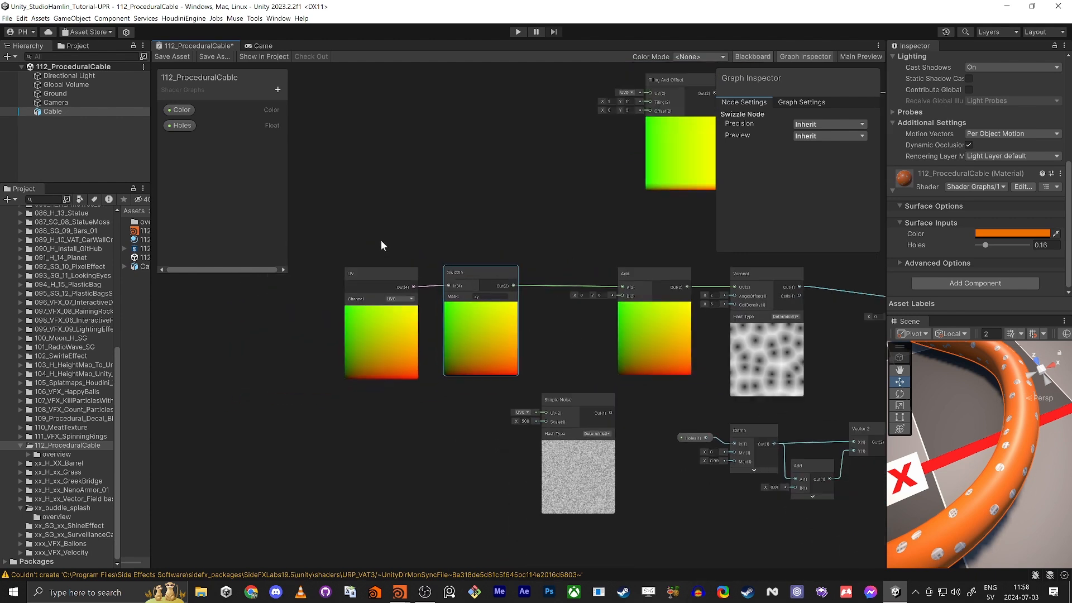
{"action": "left_click_drag", "start_coordinate": [381, 240], "coordinate": [623, 319]}
{"action": "left_click_drag", "start_coordinate": [648, 270], "coordinate": [567, 256]}
{"action": "left_click", "coordinate": [665, 311]}
{"action": "key", "text": "Delete"}
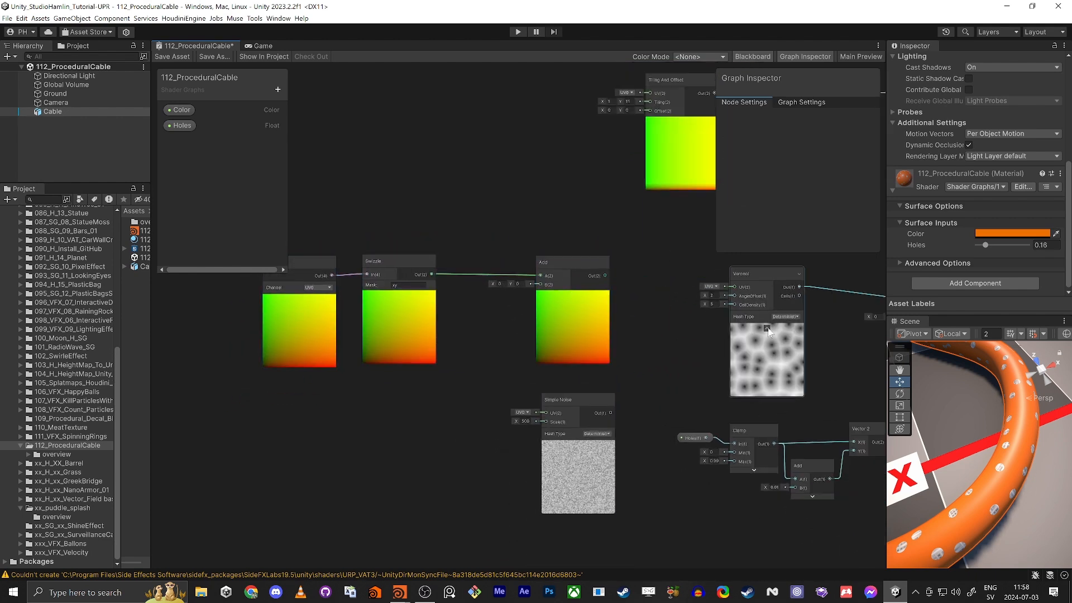
{"action": "left_click_drag", "start_coordinate": [735, 286], "coordinate": [605, 276]}
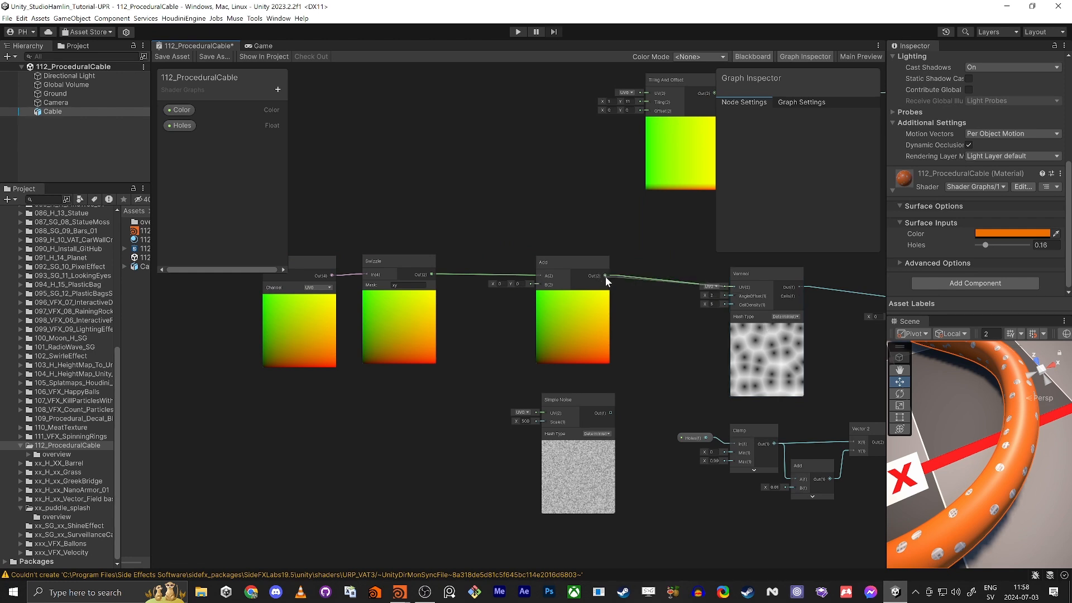
{"action": "left_click_drag", "start_coordinate": [366, 304], "coordinate": [330, 306]}
{"action": "left_click_drag", "start_coordinate": [565, 266], "coordinate": [609, 277]}
- Feed the Simple Noise output into the Add node's B input and set the noise scale to 50
{"action": "left_click", "coordinate": [531, 376]}
{"action": "left_click_drag", "start_coordinate": [573, 398], "coordinate": [584, 297]}
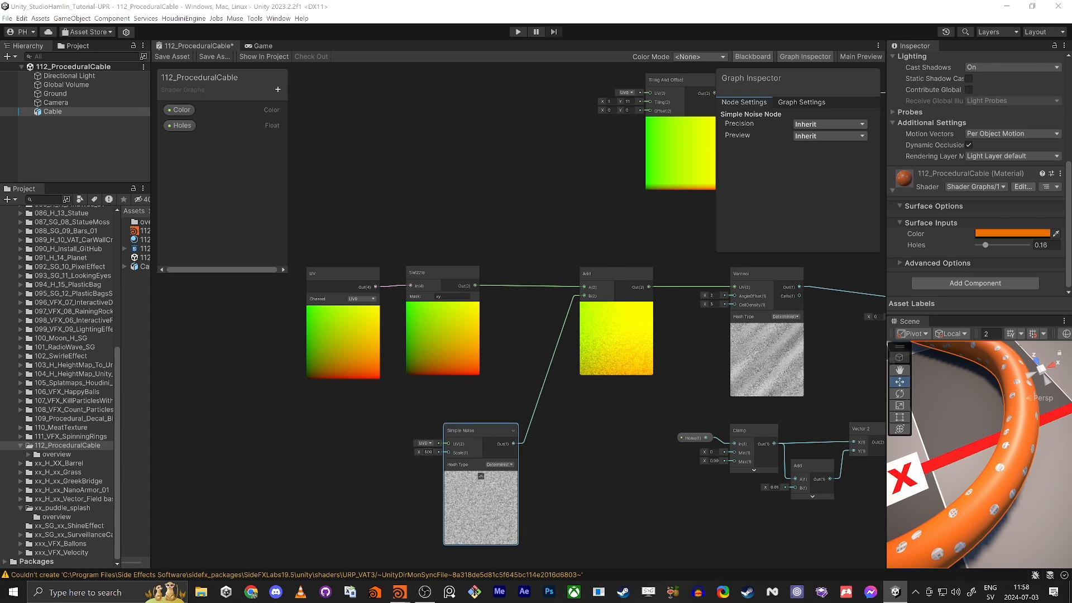
{"action": "left_click", "coordinate": [427, 451]}
{"action": "type", "text": "50"}
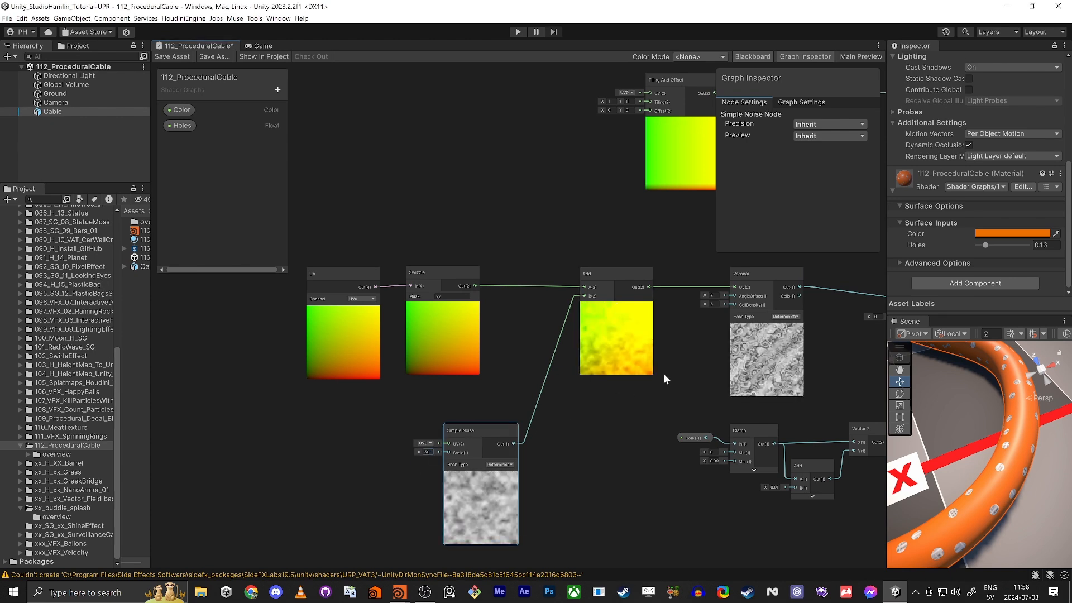
{"action": "mouse_move", "coordinate": [418, 452]}
{"action": "left_mouse_down"}
{"action": "mouse_move", "coordinate": [289, 454]}
{"action": "mouse_move", "coordinate": [404, 436]}
{"action": "mouse_move", "coordinate": [544, 437]}
{"action": "mouse_move", "coordinate": [437, 453]}
{"action": "left_mouse_up"}
{"action": "left_click", "coordinate": [428, 452]}
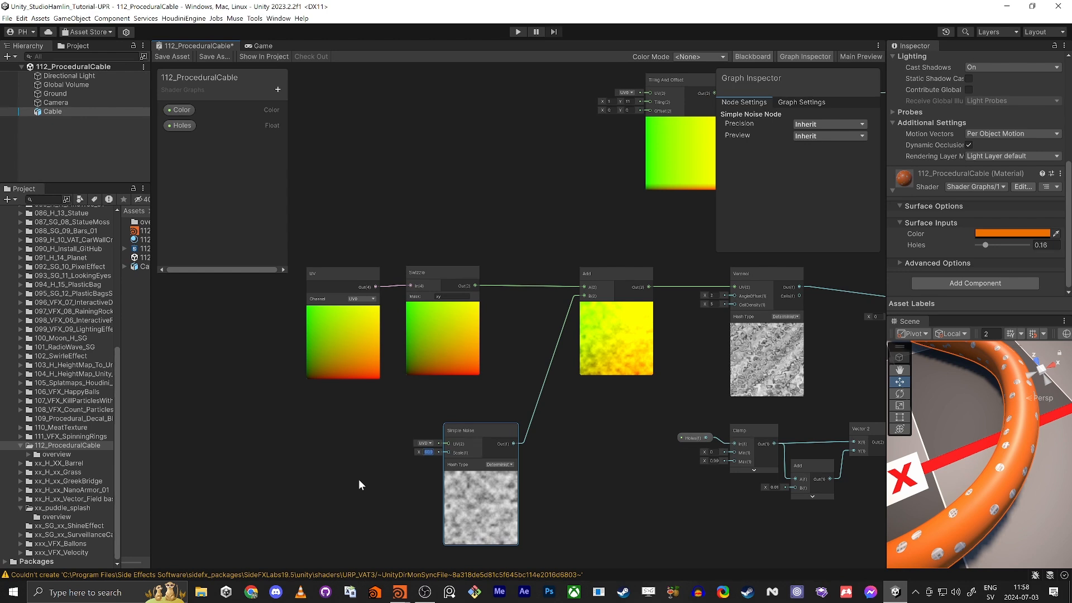
{"action": "type", "text": "50"}
- Insert a Remap node between the Simple Noise output and the Add node's B input, making room by moving Simple Noise
{"action": "left_click_drag", "start_coordinate": [478, 435], "coordinate": [372, 433]}
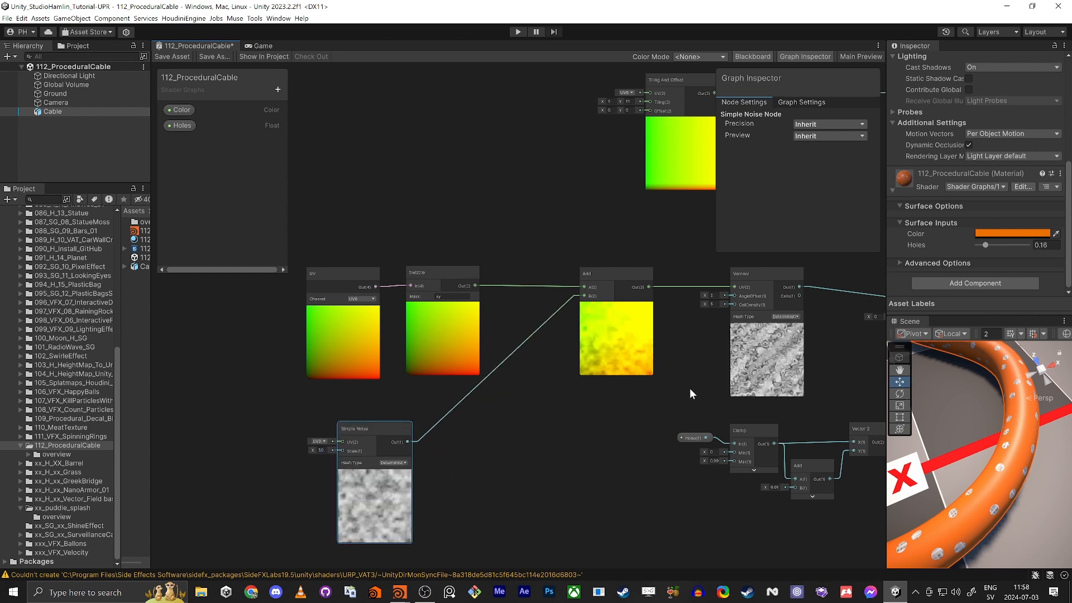
{"action": "left_click", "coordinate": [578, 481]}
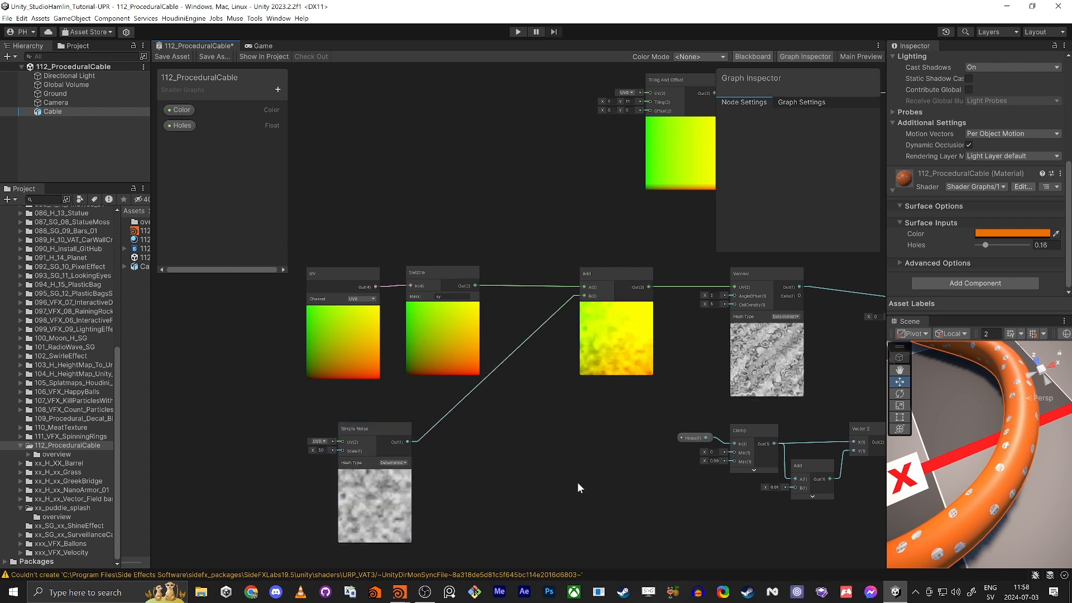
{"action": "key", "text": "space"}
{"action": "type", "text": "remap"}
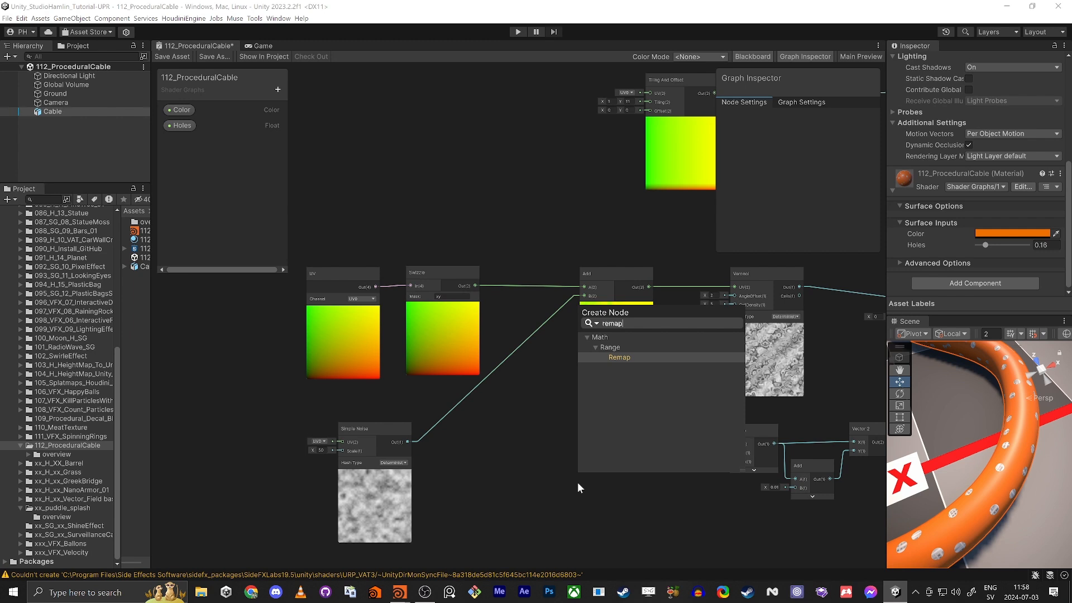
{"action": "key", "text": "Return"}
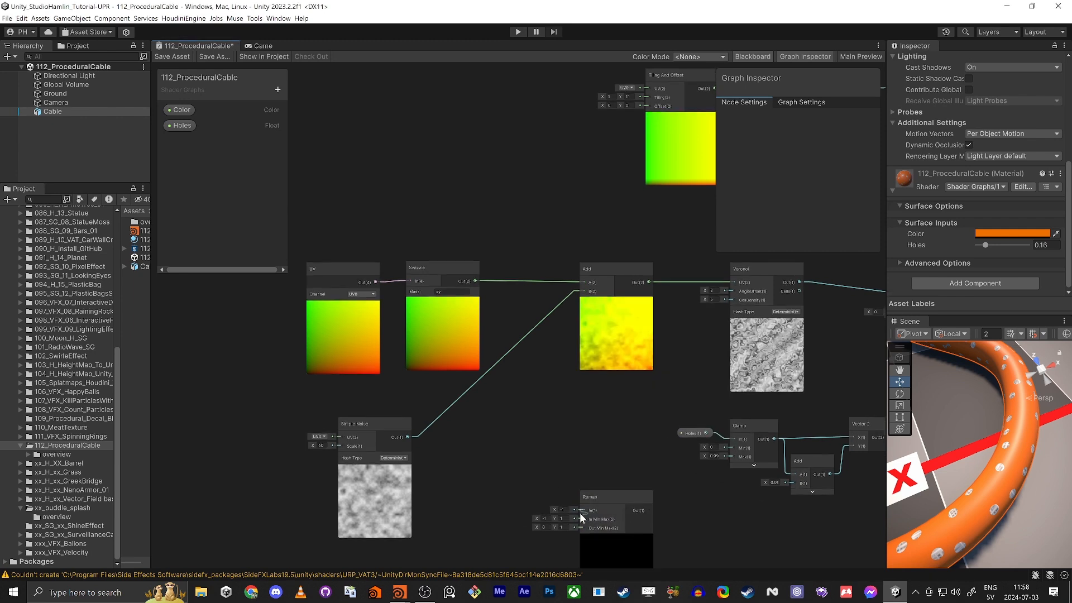
{"action": "left_click_drag", "start_coordinate": [584, 514], "coordinate": [409, 435]}
{"action": "left_click_drag", "start_coordinate": [635, 500], "coordinate": [584, 288]}
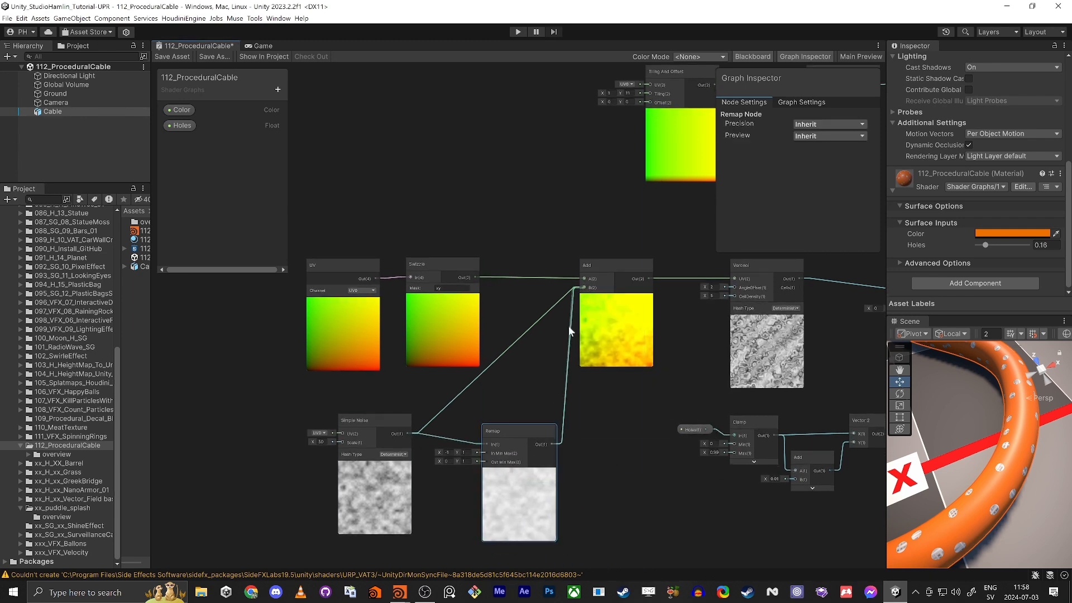
{"action": "left_click_drag", "start_coordinate": [528, 425], "coordinate": [542, 409]}
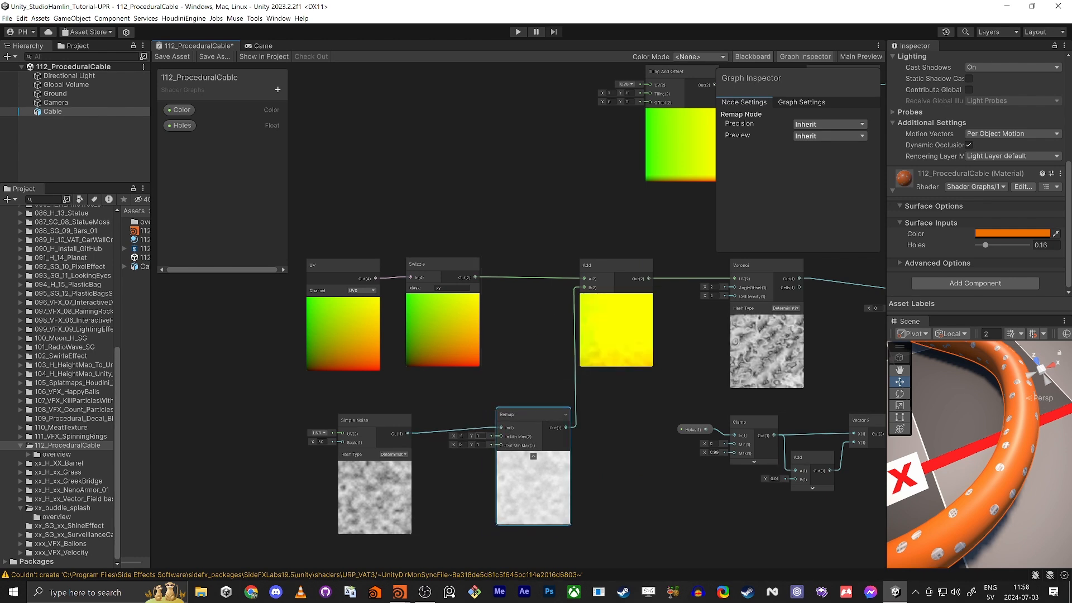
- Set the X value of the new Remap node's In Min Max to 0
{"action": "left_click", "coordinate": [461, 436]}
{"action": "type", "text": "0"}
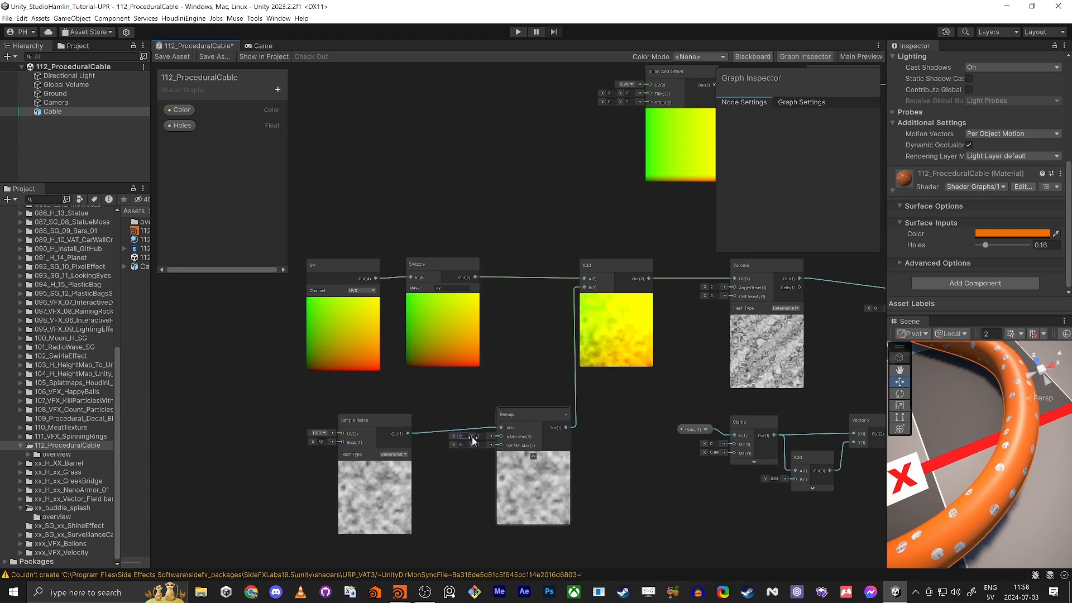
{"action": "scroll", "coordinate": [494, 430], "scroll_direction": "up", "scroll_amount": 5}
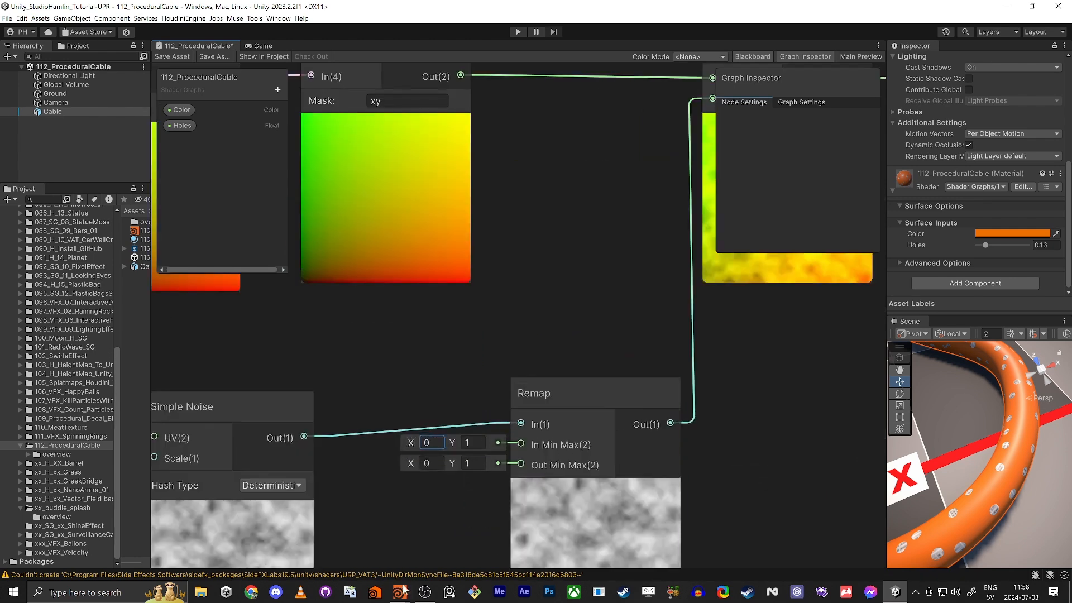
{"action": "right_click", "coordinate": [399, 592]}
{"action": "scroll", "coordinate": [371, 475], "scroll_direction": "down", "scroll_amount": 1}
{"action": "left_click", "coordinate": [359, 385]}
{"action": "middle_click_drag", "start_coordinate": [360, 385], "coordinate": [408, 242]}
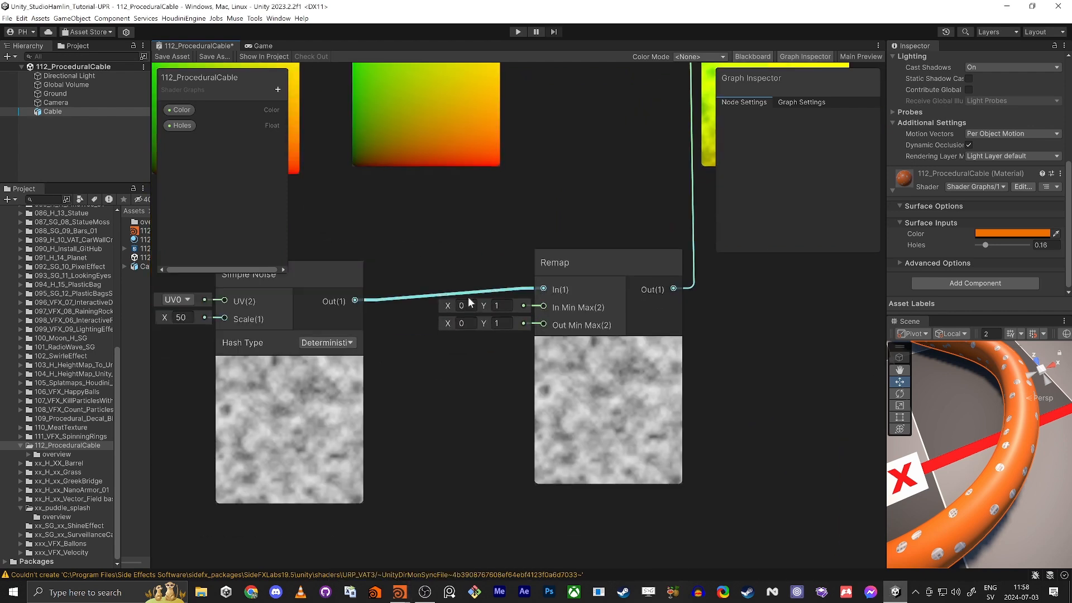
{"action": "left_click", "coordinate": [491, 323]}
{"action": "type", "text": "0.3"}
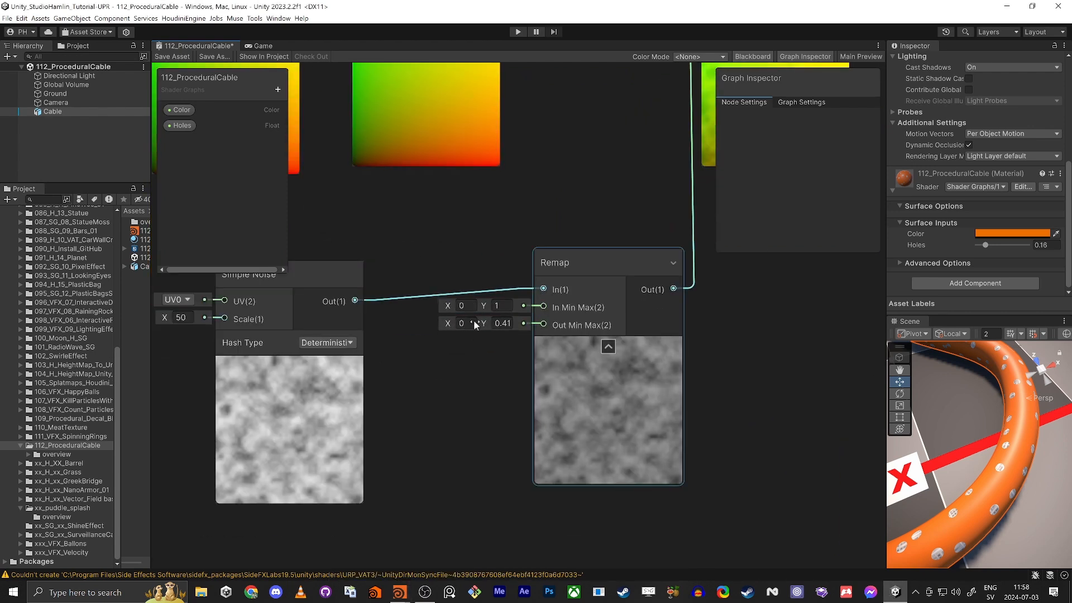
{"action": "key", "text": "ctrl+z"}
{"action": "scroll", "coordinate": [484, 382], "scroll_direction": "down", "scroll_amount": 1}
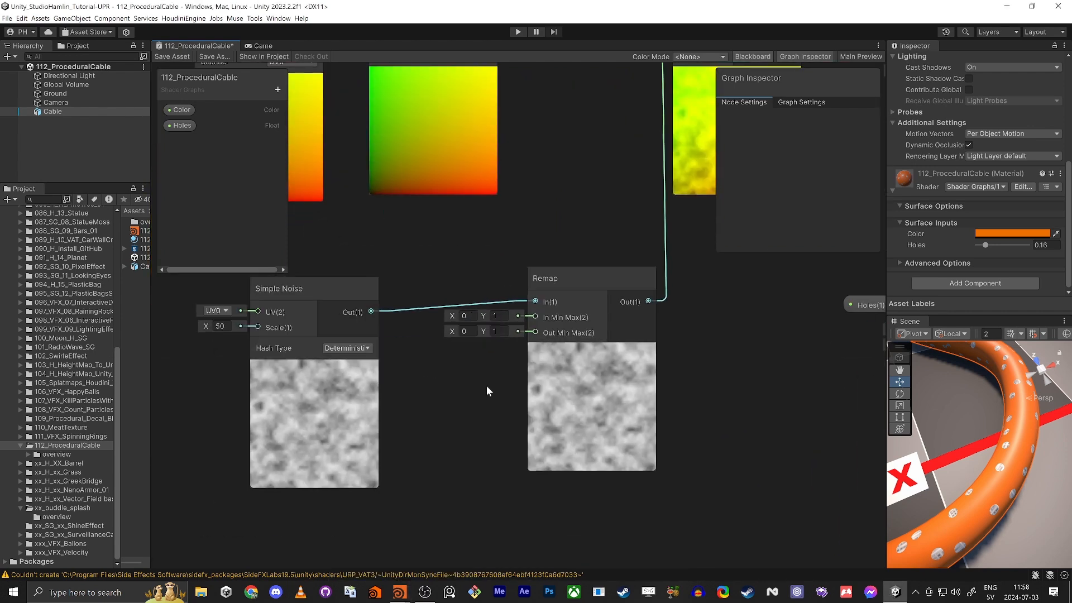
- Align the Remap node with Simple Noise and set the X value of its Out Min Max to -1
{"action": "left_click_drag", "start_coordinate": [565, 273], "coordinate": [559, 284]}
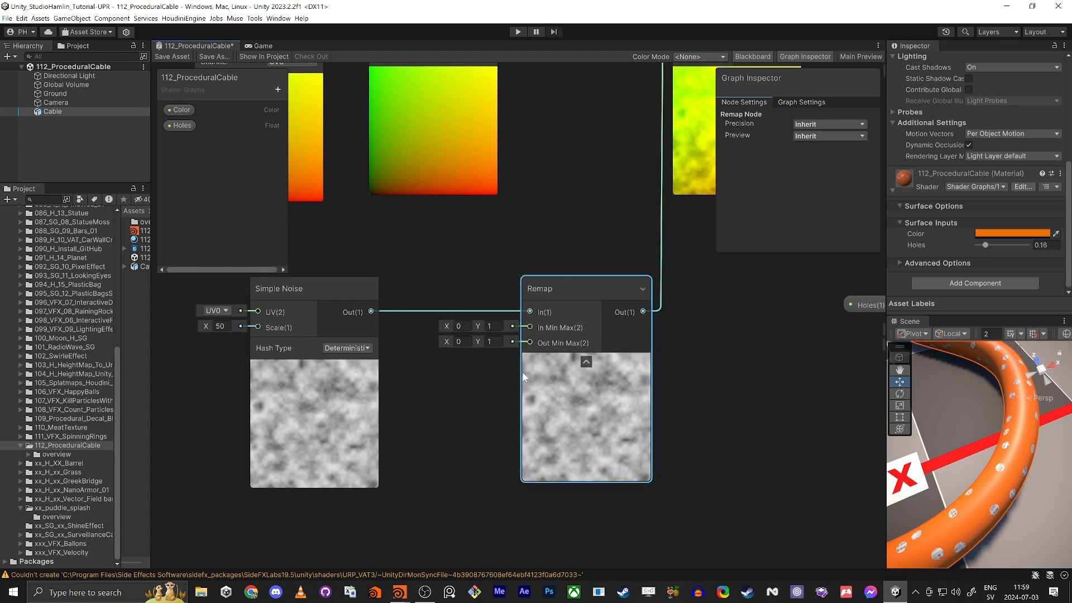
{"action": "left_click", "coordinate": [459, 341]}
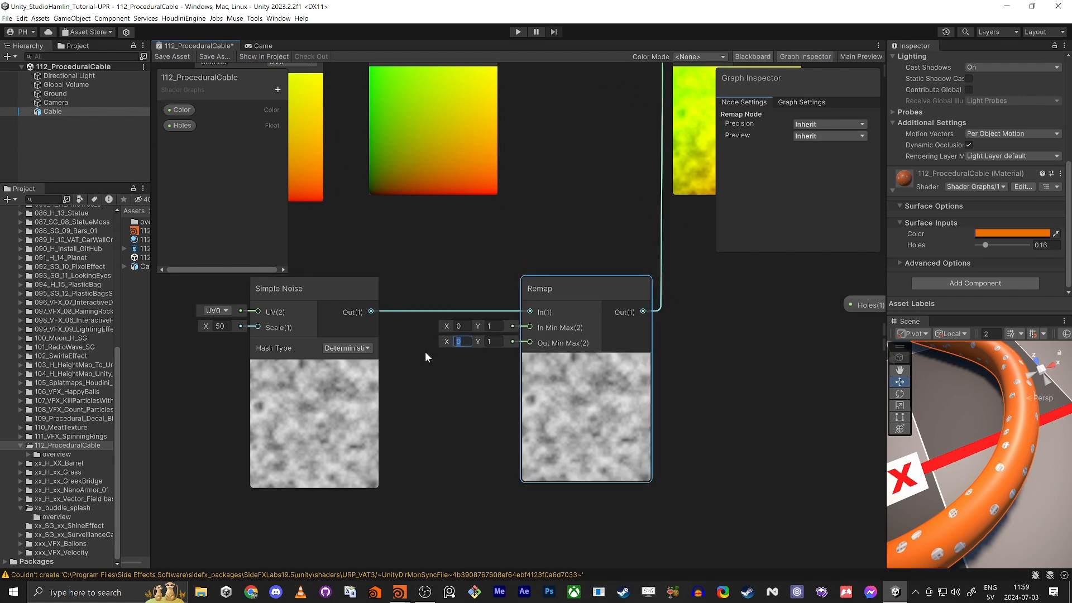
{"action": "type", "text": "-1"}
{"action": "key", "text": "Tab"}
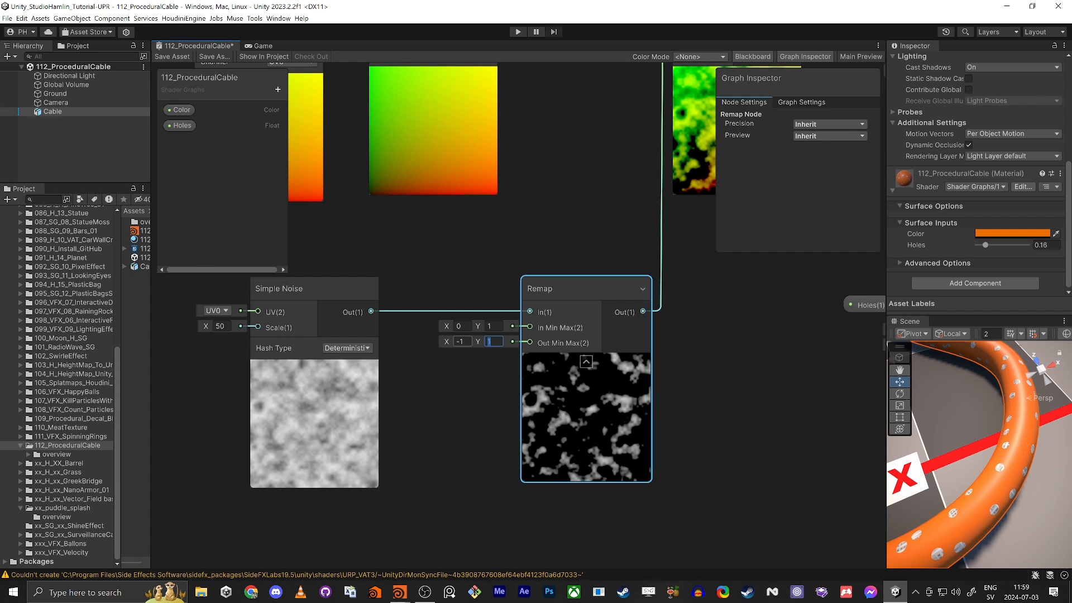
- Move the Simple Noise and Remap nodes together to free space between the Remap and Add nodes
{"action": "left_click_drag", "start_coordinate": [568, 284], "coordinate": [527, 290]}
{"action": "left_click_drag", "start_coordinate": [538, 248], "coordinate": [351, 364]}
{"action": "left_click_drag", "start_coordinate": [570, 302], "coordinate": [333, 373]}
{"action": "left_click", "coordinate": [572, 440]}
{"action": "middle_click_drag", "start_coordinate": [582, 457], "coordinate": [602, 332]}
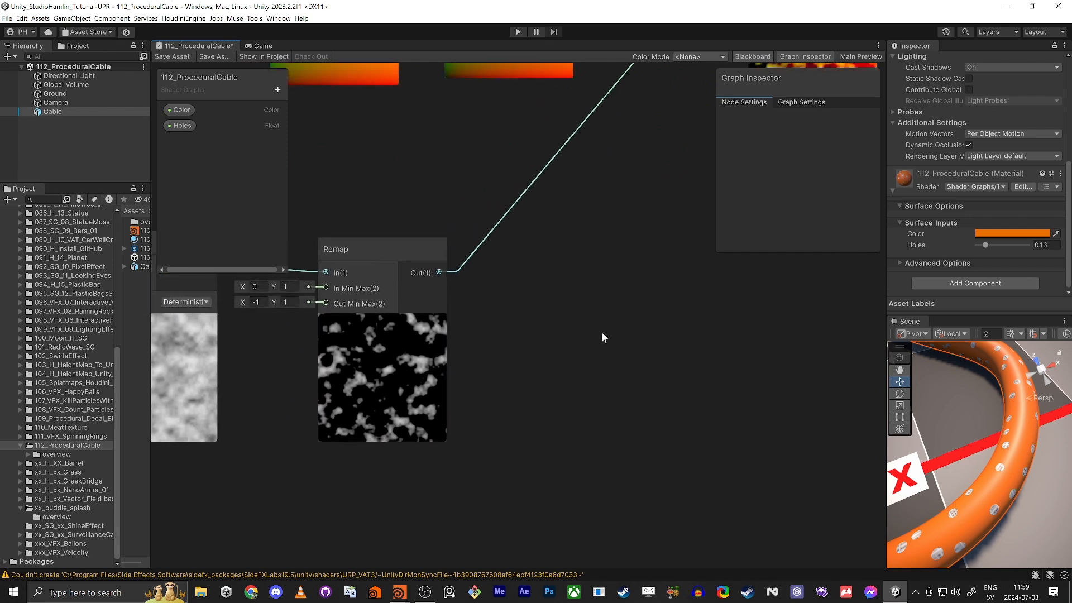
- Create a Float property named Noise Strength and place it in the graph beside the Remap node
{"action": "left_click", "coordinate": [278, 90]}
{"action": "left_click", "coordinate": [302, 132]}
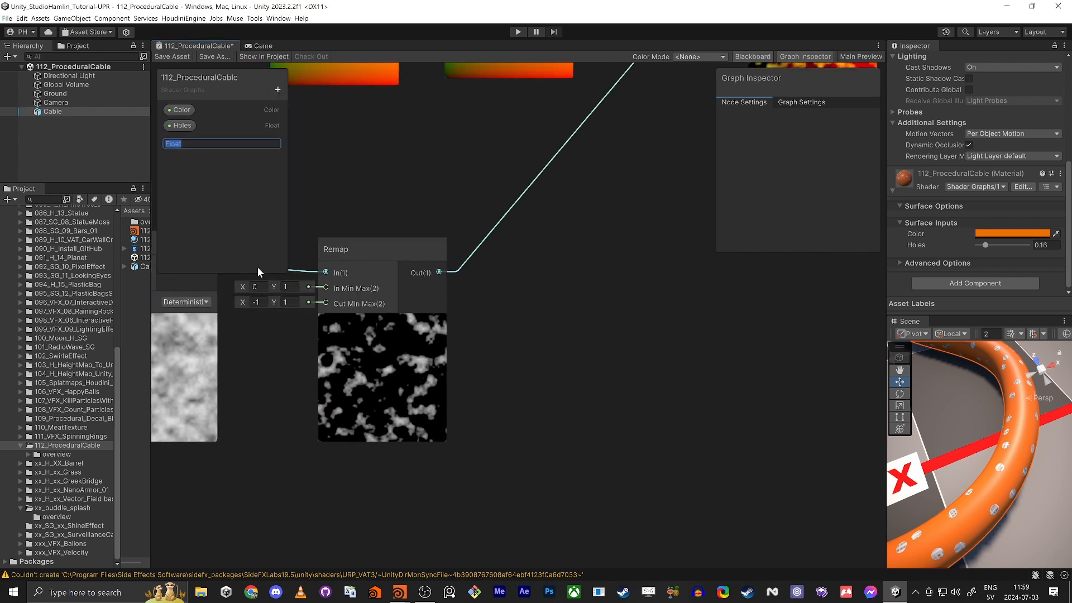
{"action": "type", "text": "Noise Strength"}
{"action": "key", "text": "Return"}
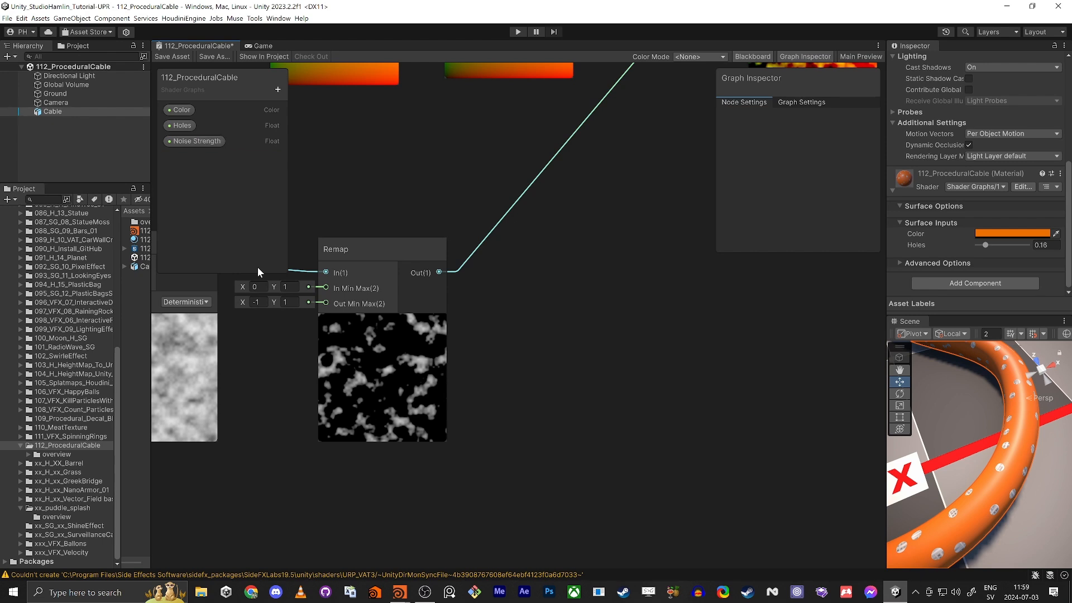
{"action": "left_click_drag", "start_coordinate": [192, 143], "coordinate": [663, 335]}
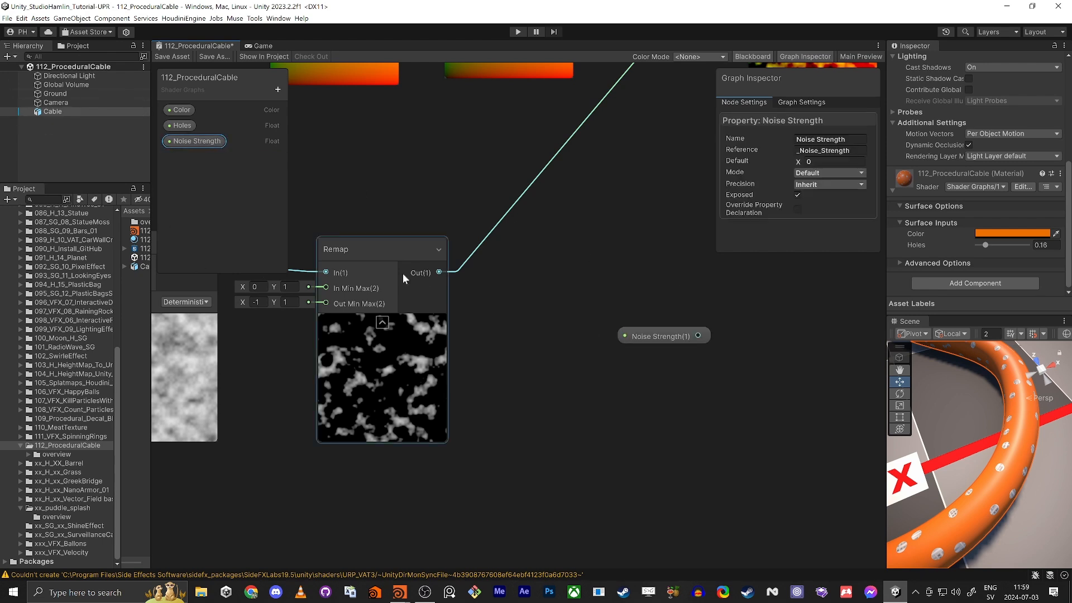
- Add a Multiply node combining the Remap output with Noise Strength, and feed its result into the Add node's B input
{"action": "left_click_drag", "start_coordinate": [439, 272], "coordinate": [581, 278]}
{"action": "type", "text": "mul"}
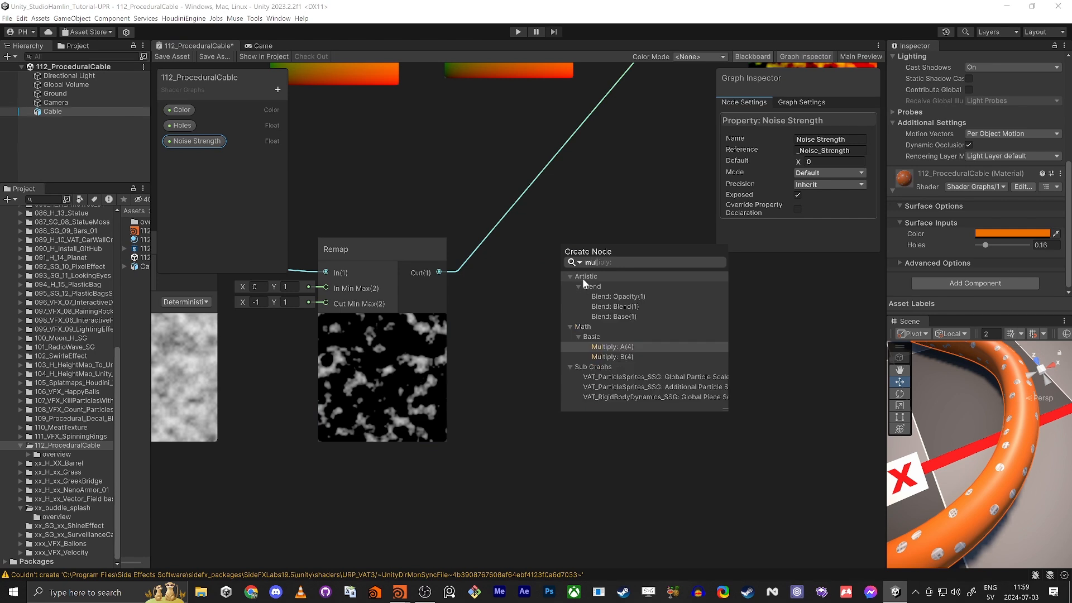
{"action": "type", "text": "ti"}
{"action": "key", "text": "Return"}
{"action": "left_click_drag", "start_coordinate": [686, 339], "coordinate": [562, 282]}
{"action": "middle_click_drag", "start_coordinate": [631, 139], "coordinate": [517, 267]}
{"action": "scroll", "coordinate": [518, 268], "scroll_direction": "down", "scroll_amount": 1}
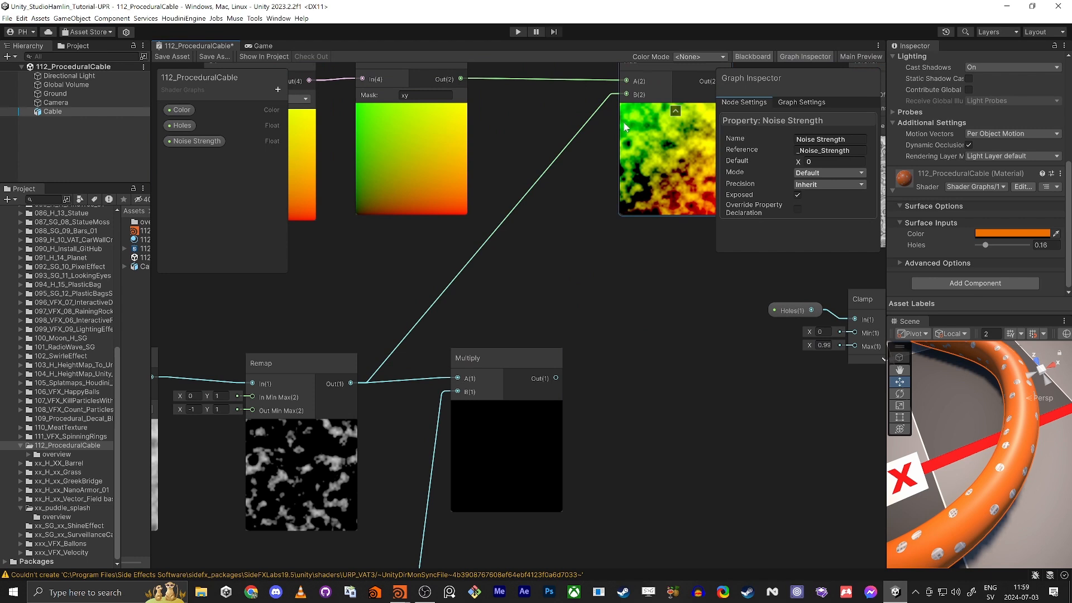
{"action": "left_click_drag", "start_coordinate": [626, 96], "coordinate": [511, 291]}
- Arrange the Simple Noise, Remap and Multiply nodes in a row below the UV chain, with Noise Strength under them
{"action": "middle_click_drag", "start_coordinate": [394, 476], "coordinate": [431, 368]}
{"action": "left_click_drag", "start_coordinate": [419, 480], "coordinate": [455, 396]}
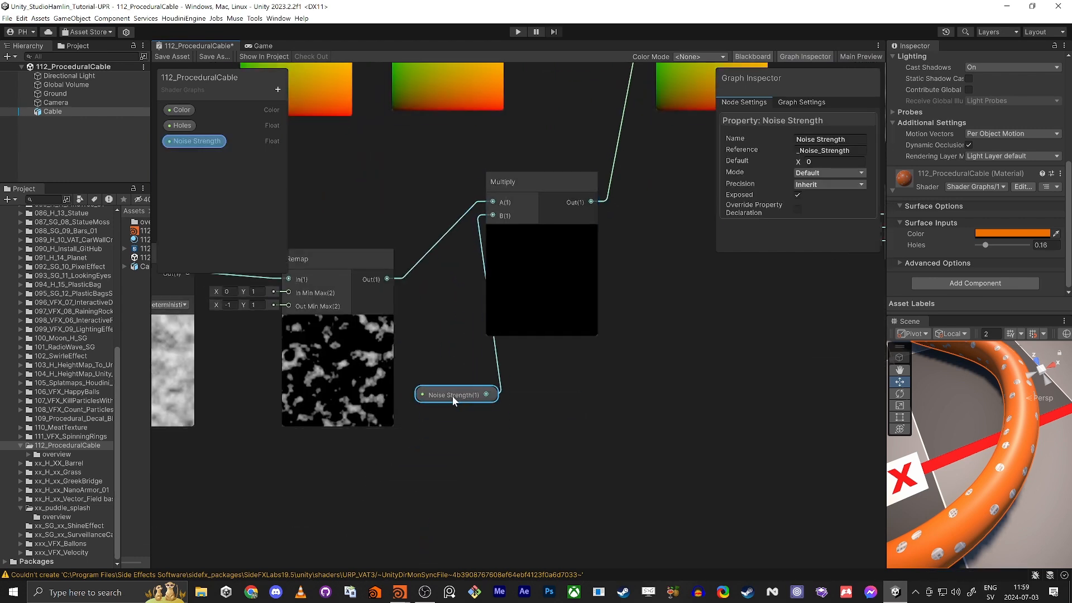
{"action": "scroll", "coordinate": [502, 427], "scroll_direction": "down", "scroll_amount": 5}
{"action": "middle_click_drag", "start_coordinate": [459, 464], "coordinate": [450, 479]}
{"action": "left_click_drag", "start_coordinate": [251, 298], "coordinate": [427, 377]}
{"action": "left_click_drag", "start_coordinate": [416, 363], "coordinate": [430, 318]}
{"action": "left_click_drag", "start_coordinate": [474, 425], "coordinate": [452, 416]}
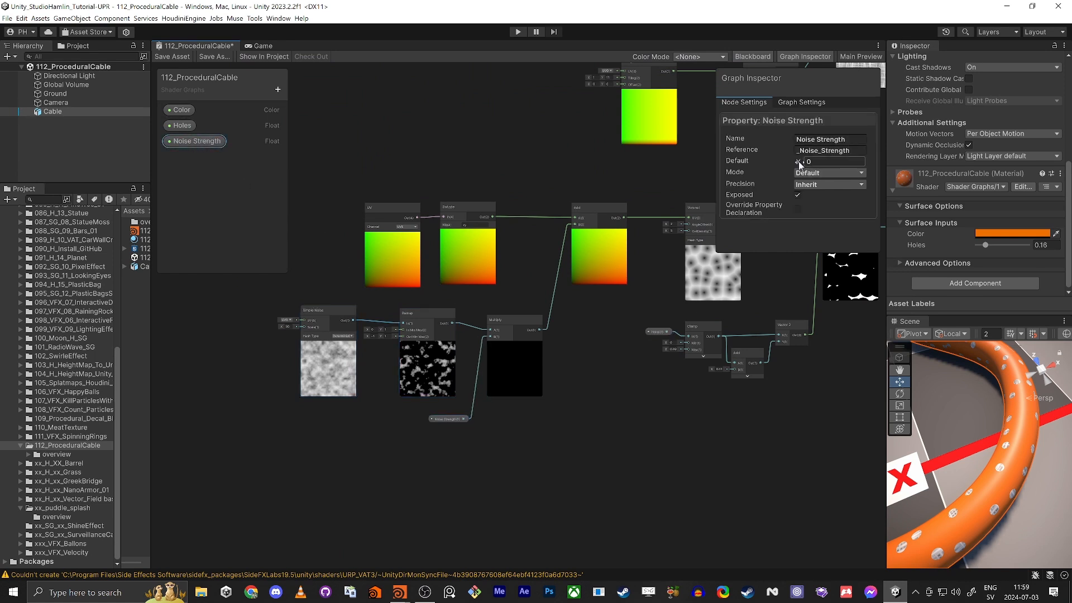
- Tune the Noise Strength property's default to 0.06 while checking the distortion in the Voronoi preview
{"action": "left_click_drag", "start_coordinate": [799, 163], "coordinate": [802, 162]}
{"action": "scroll", "coordinate": [688, 296], "scroll_direction": "up", "scroll_amount": 10}
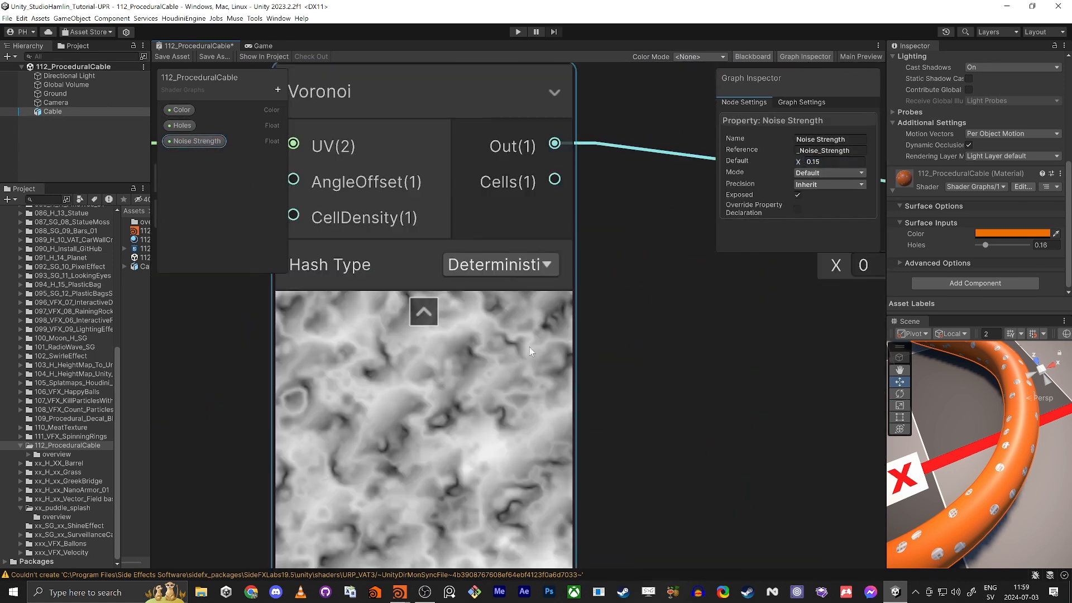
{"action": "scroll", "coordinate": [505, 380], "scroll_direction": "up", "scroll_amount": 4}
{"action": "scroll", "coordinate": [743, 412], "scroll_direction": "down", "scroll_amount": 3}
{"action": "middle_click_drag", "start_coordinate": [726, 414], "coordinate": [753, 310]}
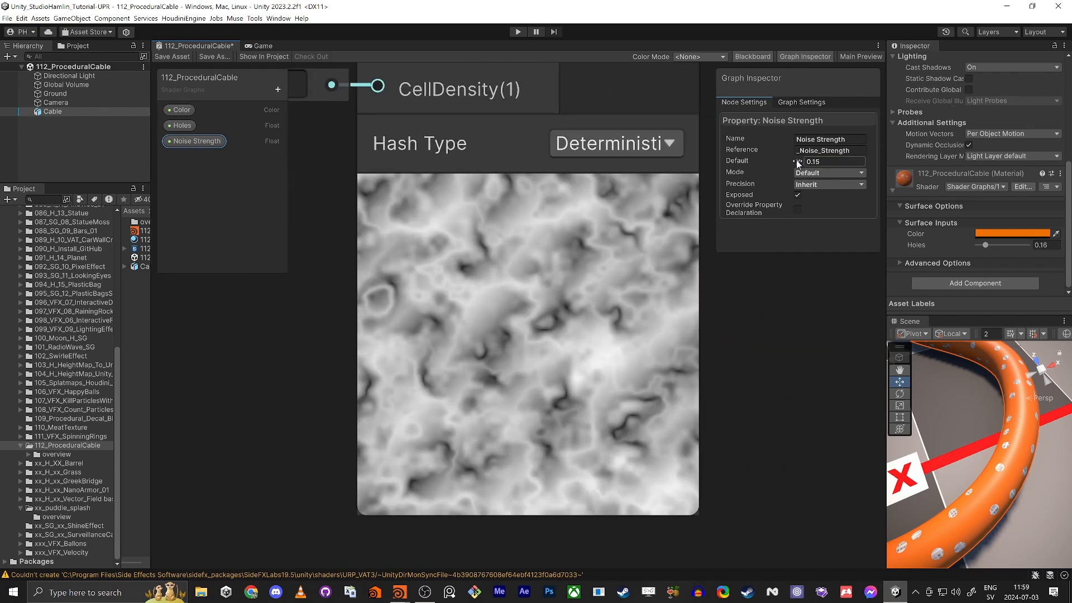
{"action": "left_click_drag", "start_coordinate": [797, 162], "coordinate": [798, 163]}
{"action": "scroll", "coordinate": [575, 304], "scroll_direction": "down", "scroll_amount": 4}
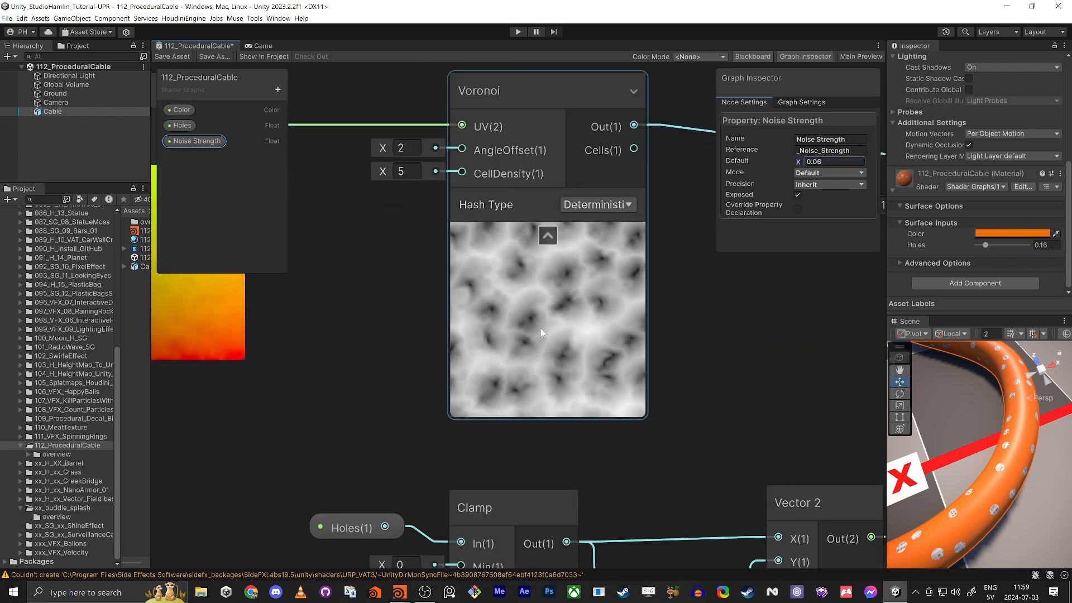
- Check the hole mask's Remap preview, save the shader graph, and set the cable material's Holes value to 0.4
{"action": "middle_click_drag", "start_coordinate": [698, 278], "coordinate": [411, 330]}
{"action": "scroll", "coordinate": [391, 328], "scroll_direction": "down", "scroll_amount": 3}
{"action": "scroll", "coordinate": [631, 377], "scroll_direction": "up", "scroll_amount": 6}
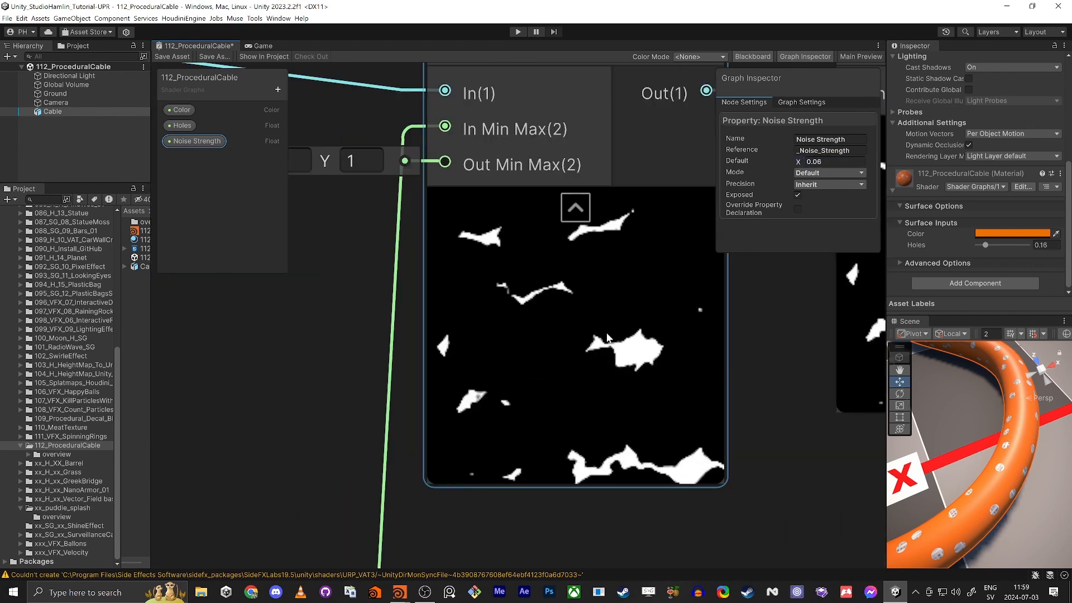
{"action": "scroll", "coordinate": [607, 337], "scroll_direction": "down", "scroll_amount": 2}
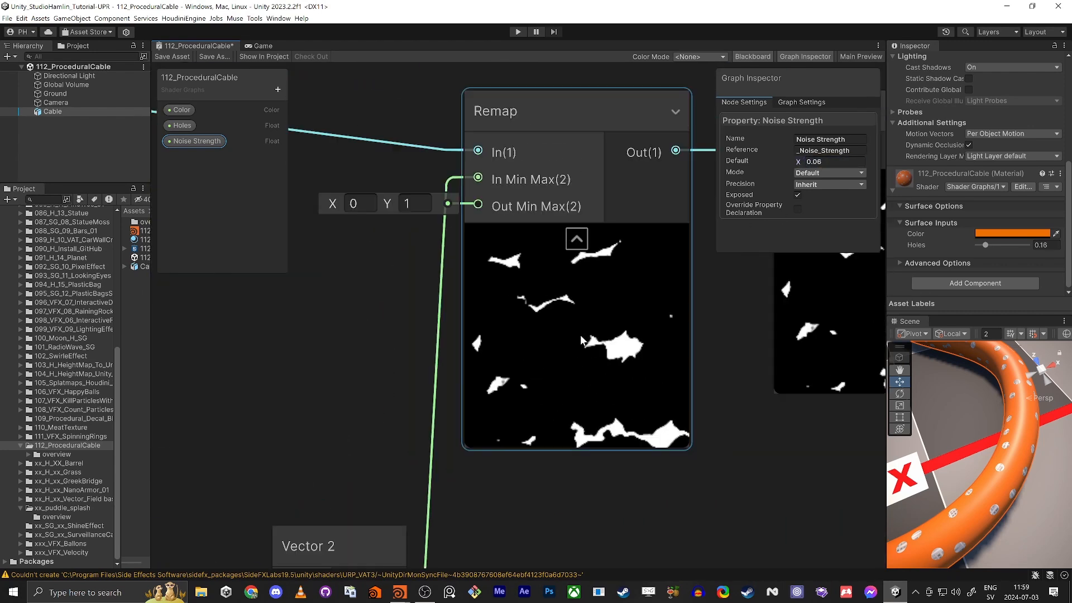
{"action": "left_click", "coordinate": [174, 58]}
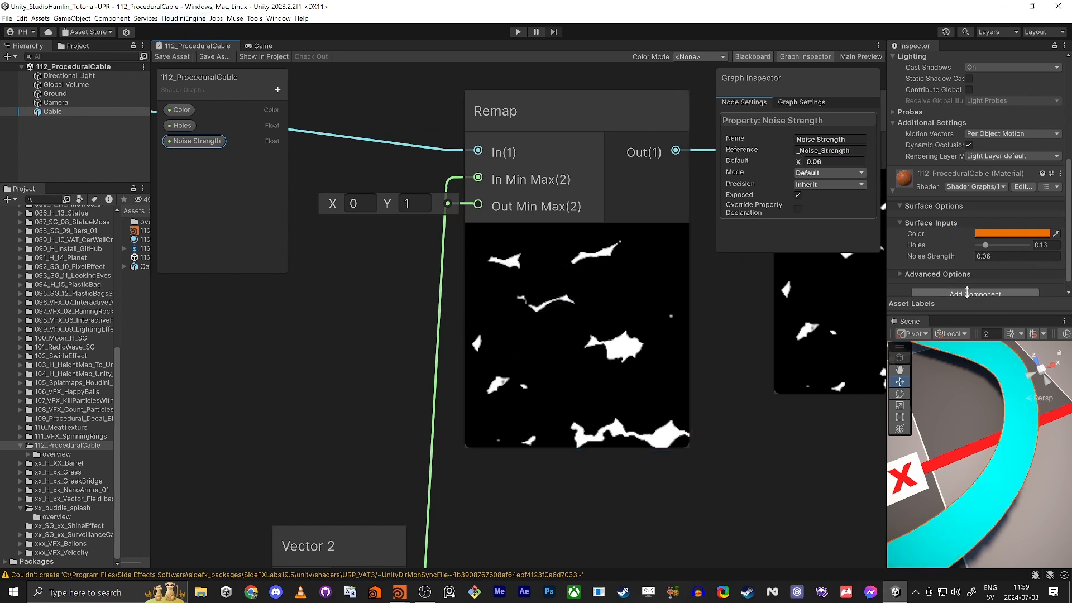
{"action": "left_click_drag", "start_coordinate": [986, 246], "coordinate": [957, 263]}
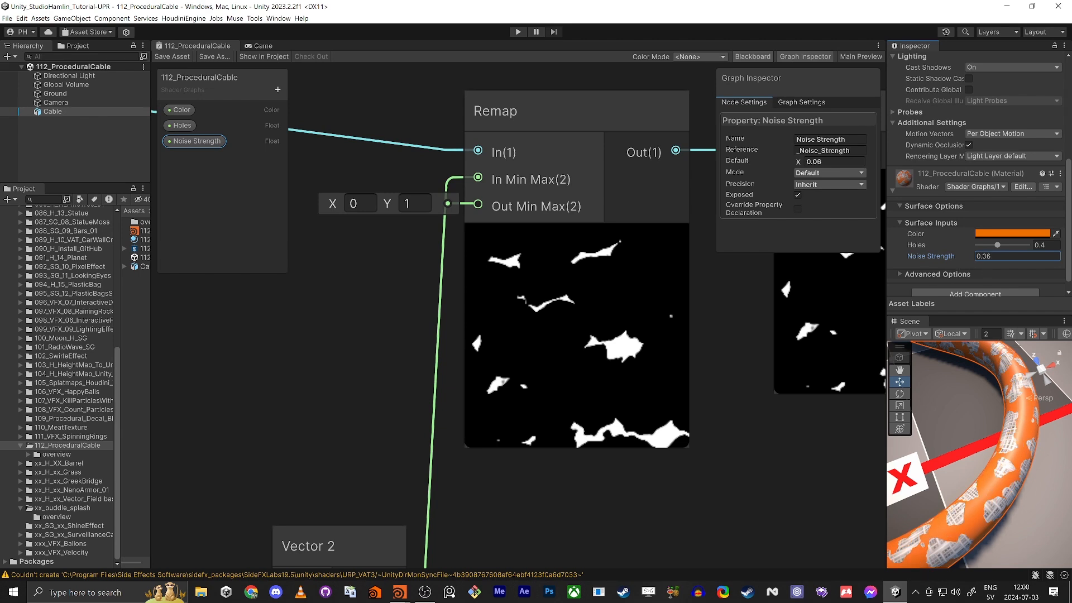
- Remove the Noise Strength node feeding the Multiply node and delete the Noise Strength property from the graph
{"action": "scroll", "coordinate": [321, 438], "scroll_direction": "down", "scroll_amount": 2}
{"action": "middle_click_drag", "start_coordinate": [322, 438], "coordinate": [474, 213]}
{"action": "middle_click_drag", "start_coordinate": [472, 477], "coordinate": [704, 392]}
{"action": "scroll", "coordinate": [327, 430], "scroll_direction": "down", "scroll_amount": 2}
{"action": "middle_click_drag", "start_coordinate": [326, 430], "coordinate": [502, 390]}
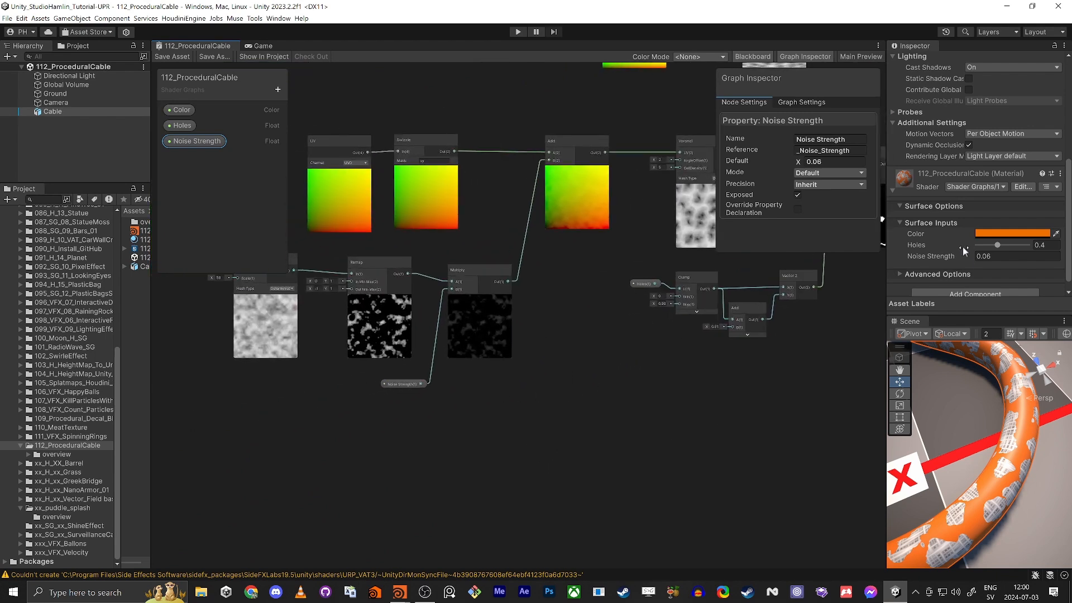
{"action": "scroll", "coordinate": [339, 431], "scroll_direction": "up", "scroll_amount": 3}
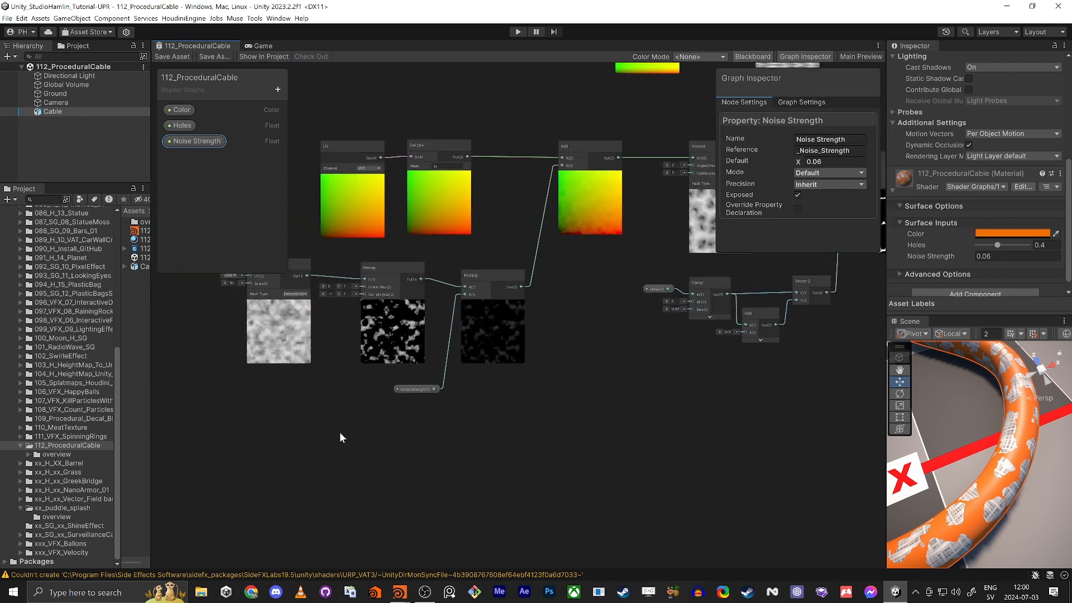
{"action": "key", "text": "Delete"}
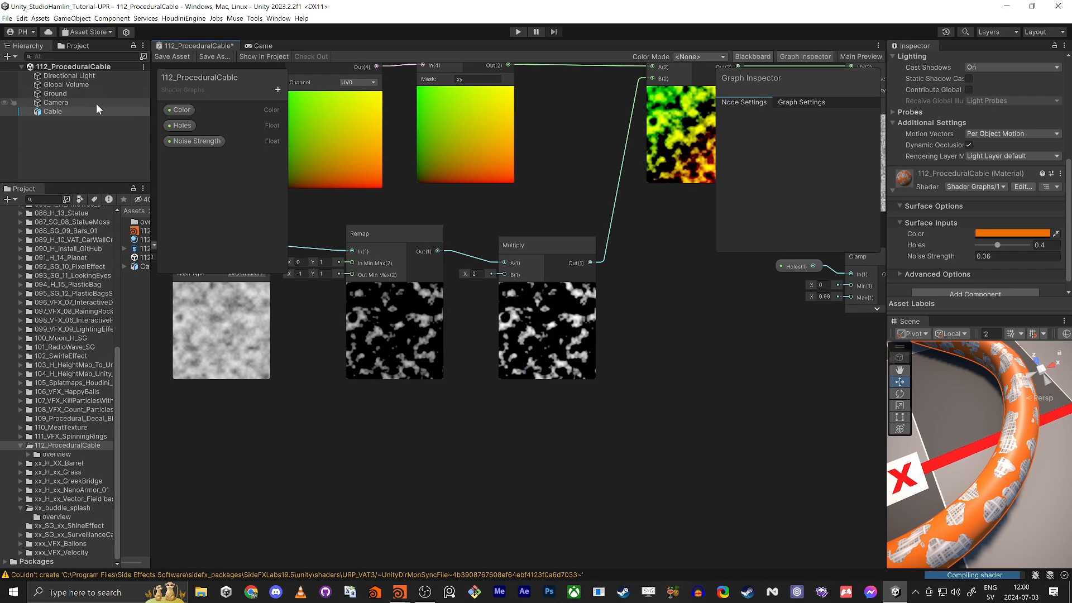
{"action": "left_click", "coordinate": [194, 141]}
{"action": "key", "text": "Delete"}
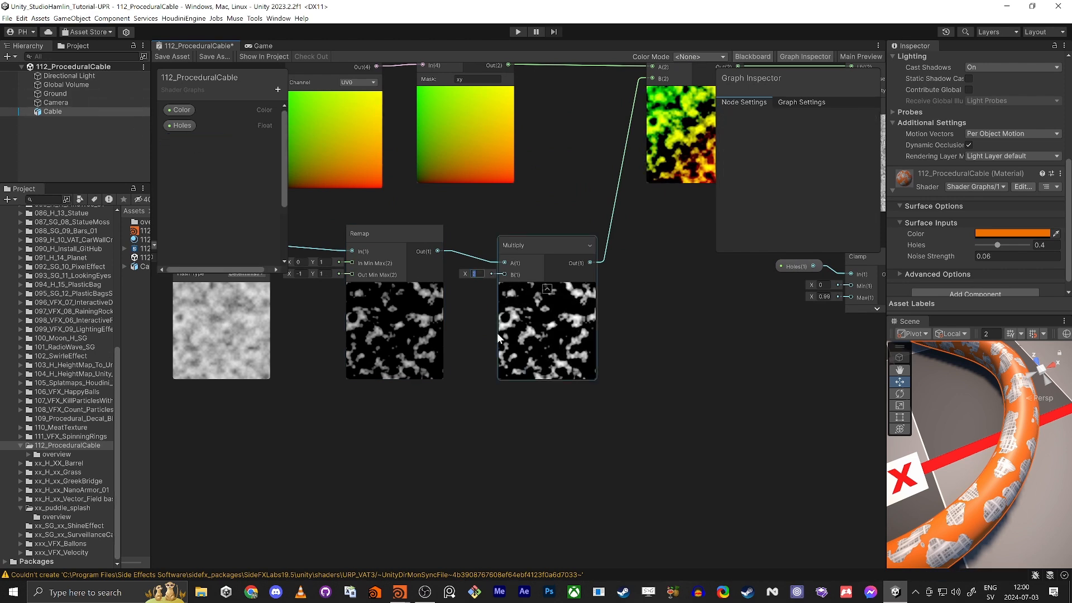
- Set the Multiply node's B value to 0.05 and save the shader graph
{"action": "type", "text": "0.05"}
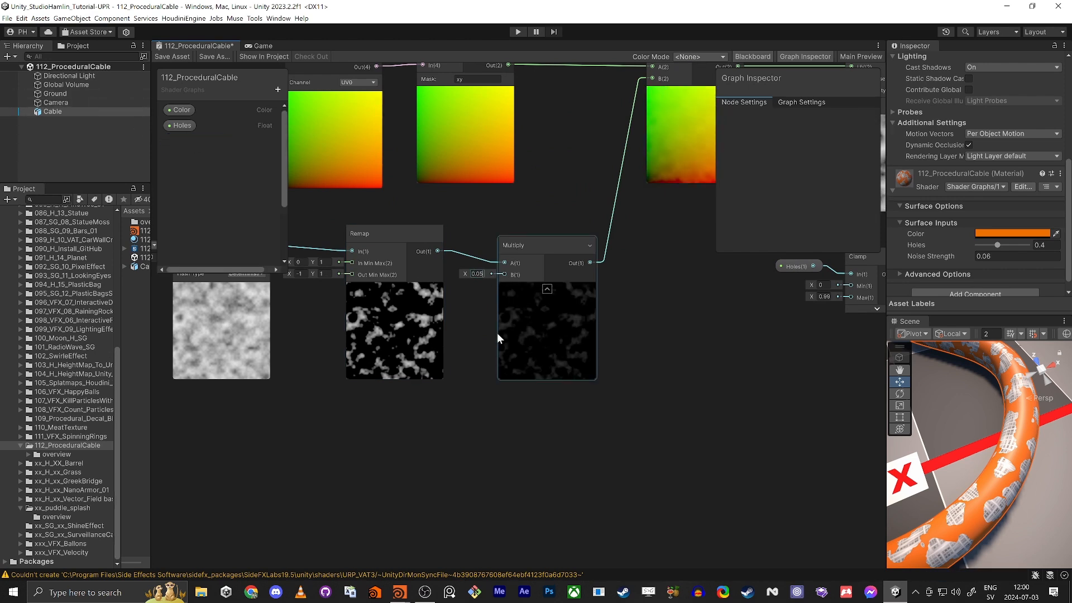
{"action": "left_click", "coordinate": [496, 334]}
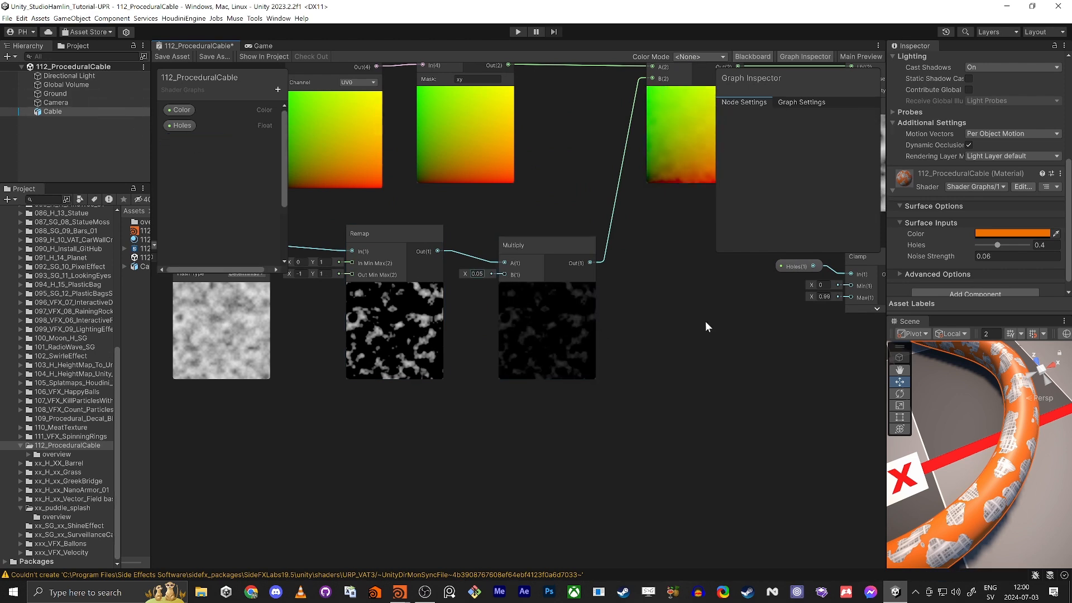
{"action": "left_click", "coordinate": [171, 58]}
- Examine the distorted hole edges along the cable in a maximized Scene view, then restore the layout
{"action": "key", "text": "shift+space"}
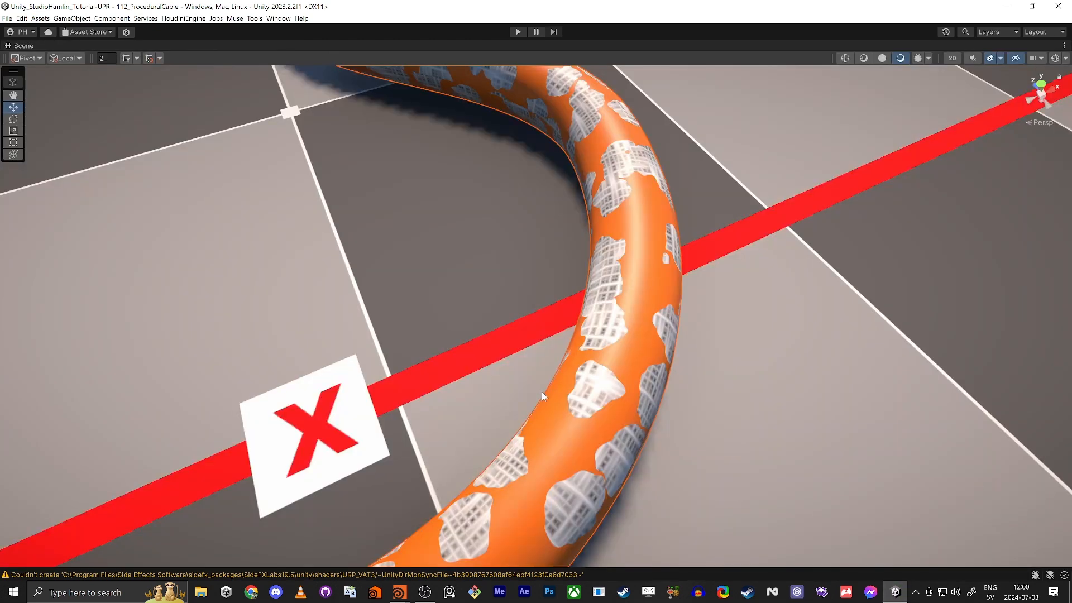
{"action": "key", "text": "s"}
{"action": "right_click_drag", "start_coordinate": [541, 391], "coordinate": [425, 371]}
{"action": "key", "text": "d"}
{"action": "right_click_drag", "start_coordinate": [520, 366], "coordinate": [479, 367]}
{"action": "key", "text": "shift+space"}
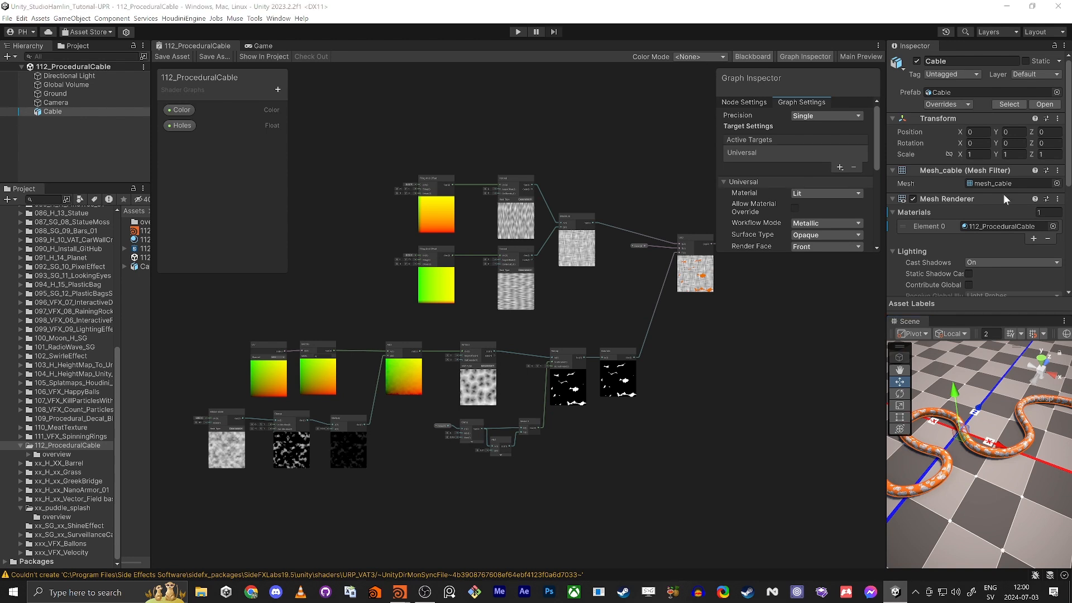
- Set the hole mask Voronoi's AngleOffset to 5.79 and CellDensity to 2.91, and save the shader graph
{"action": "scroll", "coordinate": [477, 296], "scroll_direction": "up", "scroll_amount": 4}
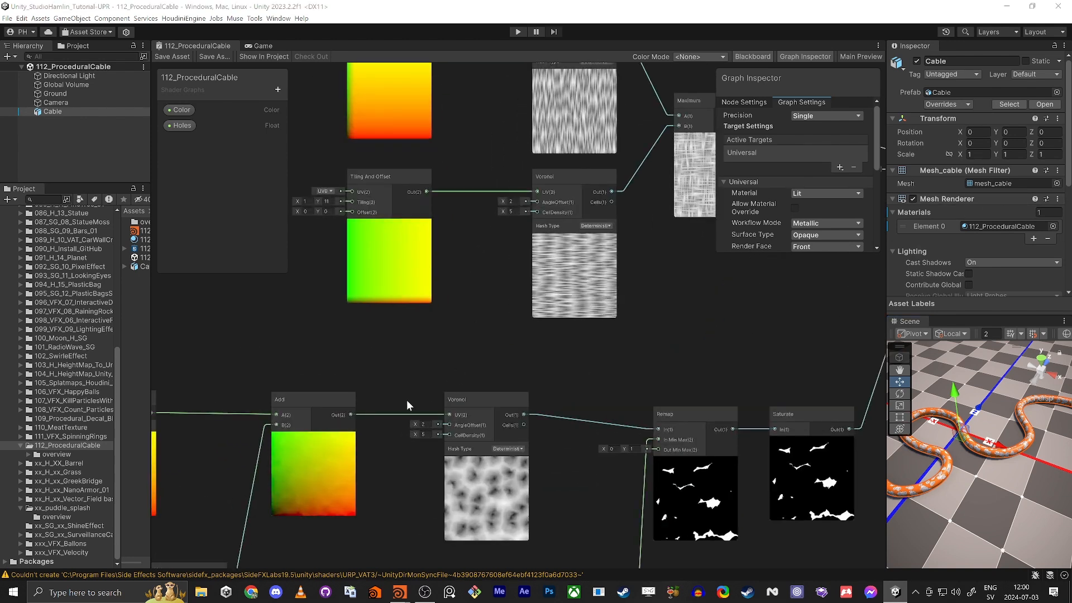
{"action": "scroll", "coordinate": [439, 374], "scroll_direction": "up", "scroll_amount": 2}
{"action": "middle_click_drag", "start_coordinate": [439, 374], "coordinate": [425, 172]}
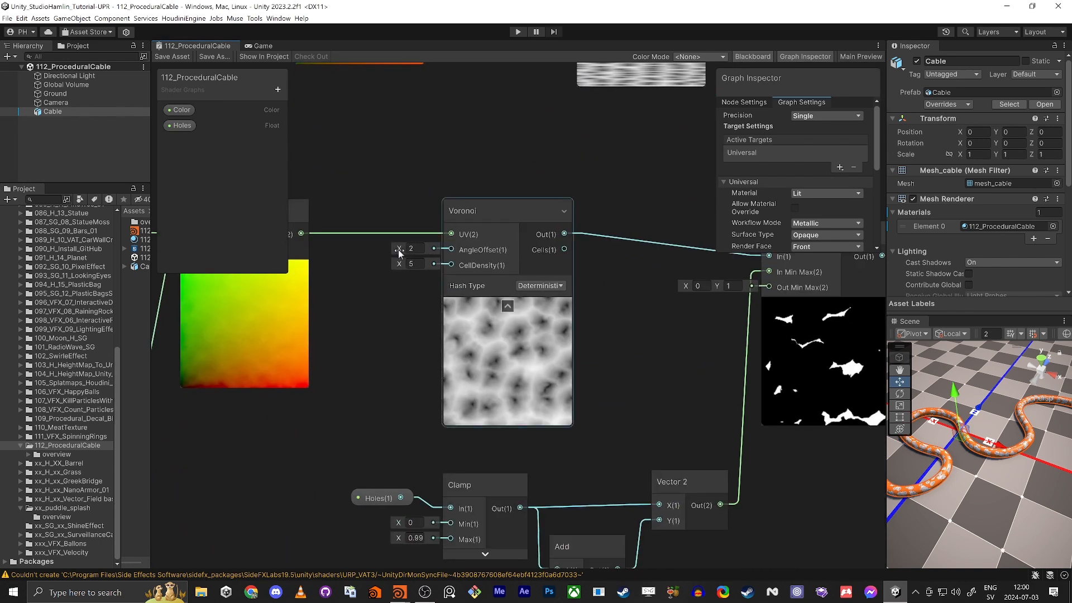
{"action": "left_click_drag", "start_coordinate": [398, 250], "coordinate": [383, 266]}
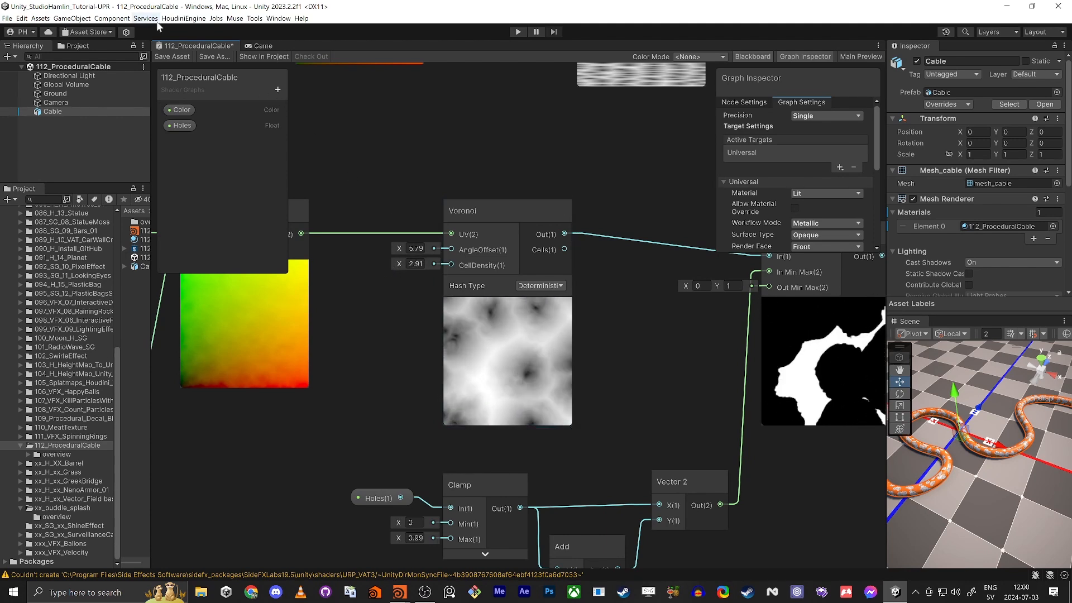
{"action": "left_click", "coordinate": [173, 56]}
- Look over the cable in the scene and the whole node network up to the Lerp and Fragment outputs
{"action": "right_click_drag", "start_coordinate": [952, 453], "coordinate": [1004, 424]}
{"action": "scroll", "coordinate": [506, 321], "scroll_direction": "down", "scroll_amount": 10}
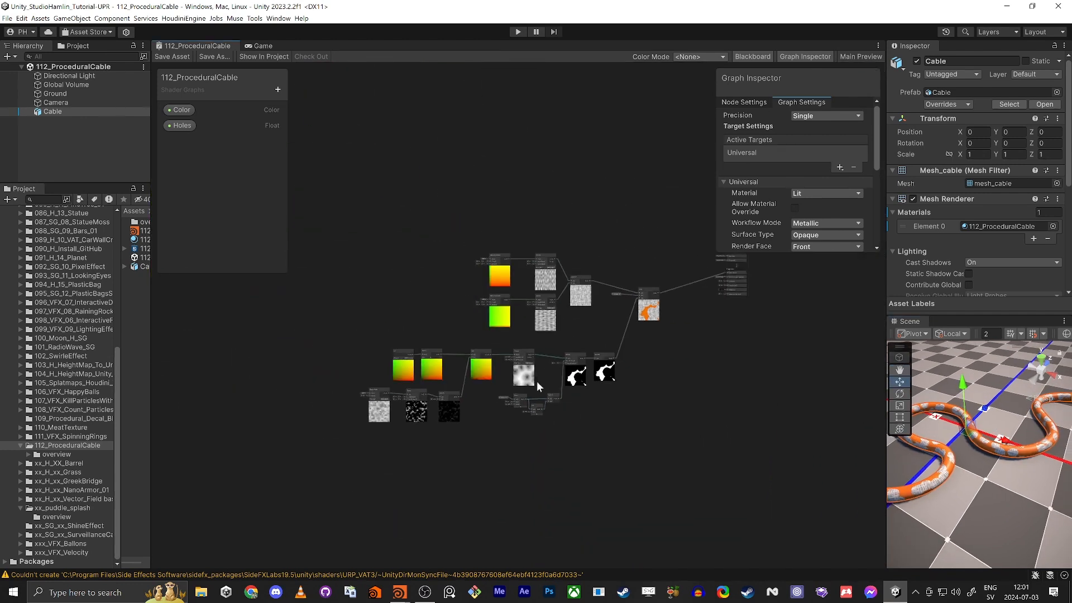
{"action": "scroll", "coordinate": [537, 380], "scroll_direction": "up", "scroll_amount": 2}
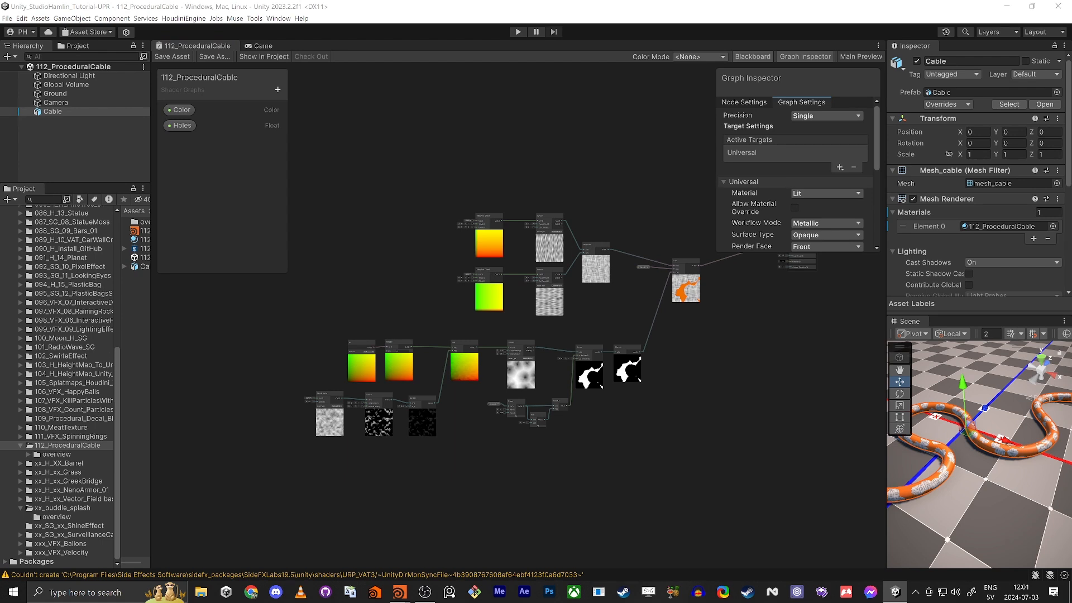
{"action": "middle_click_drag", "start_coordinate": [781, 346], "coordinate": [603, 364]}
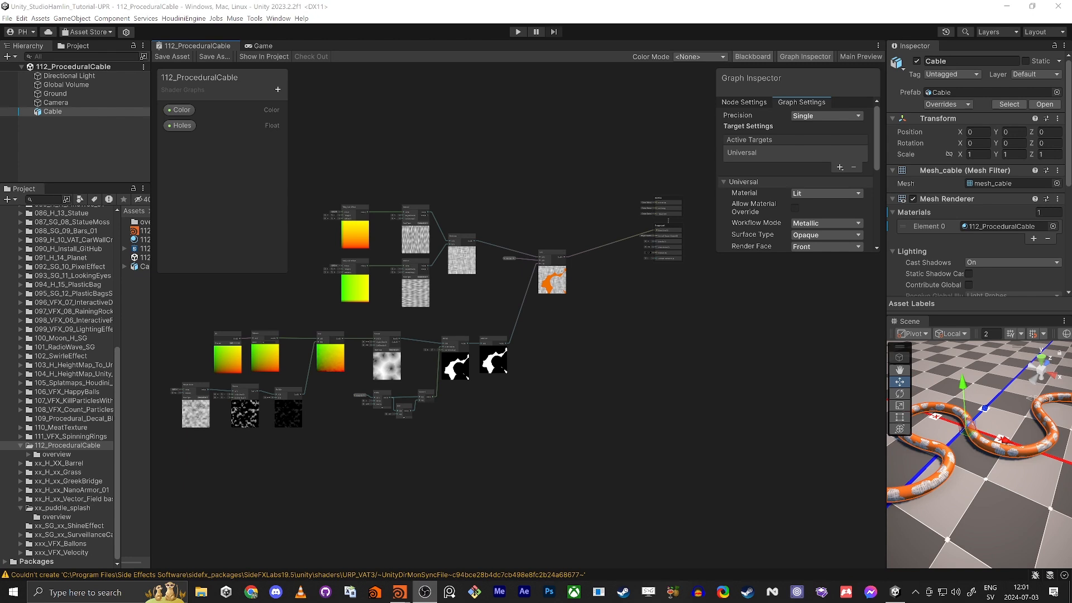
{"action": "left_click", "coordinate": [647, 391]}
{"action": "middle_click_drag", "start_coordinate": [620, 365], "coordinate": [613, 376]}
{"action": "scroll", "coordinate": [586, 312], "scroll_direction": "up", "scroll_amount": 6}
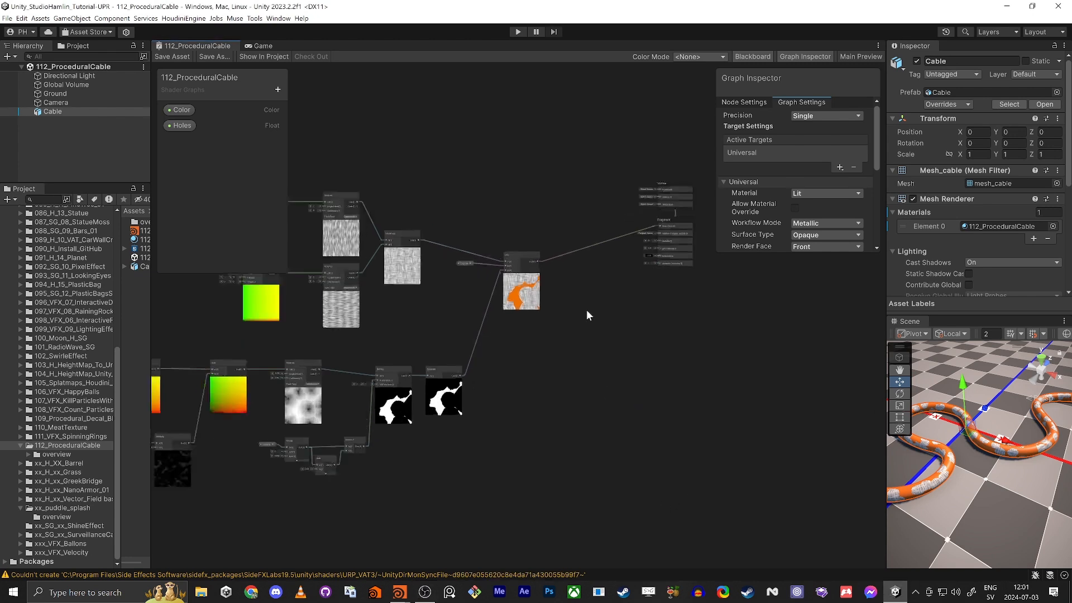
- Deselect the cable and examine its larger holes and fabric pattern up close in the Scene view
{"action": "left_click_drag", "start_coordinate": [916, 464], "coordinate": [985, 474], "text": "alt"}
{"action": "left_click", "coordinate": [101, 156]}
{"action": "key", "text": "w"}
{"action": "mouse_move", "coordinate": [984, 473]}
{"action": "right_mouse_down"}
{"action": "mouse_move", "coordinate": [987, 482]}
{"action": "mouse_move", "coordinate": [1030, 458]}
{"action": "mouse_move", "coordinate": [1, 499]}
{"action": "right_mouse_up"}
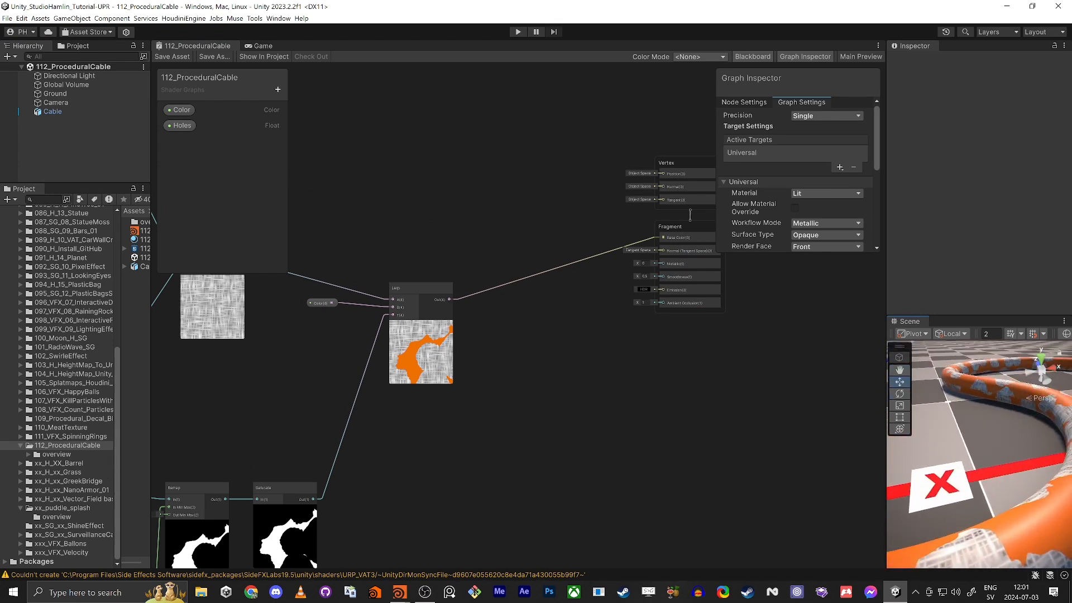
{"action": "scroll", "coordinate": [959, 473], "scroll_direction": "up", "scroll_amount": 2}
{"action": "scroll", "coordinate": [946, 465], "scroll_direction": "down", "scroll_amount": 3}
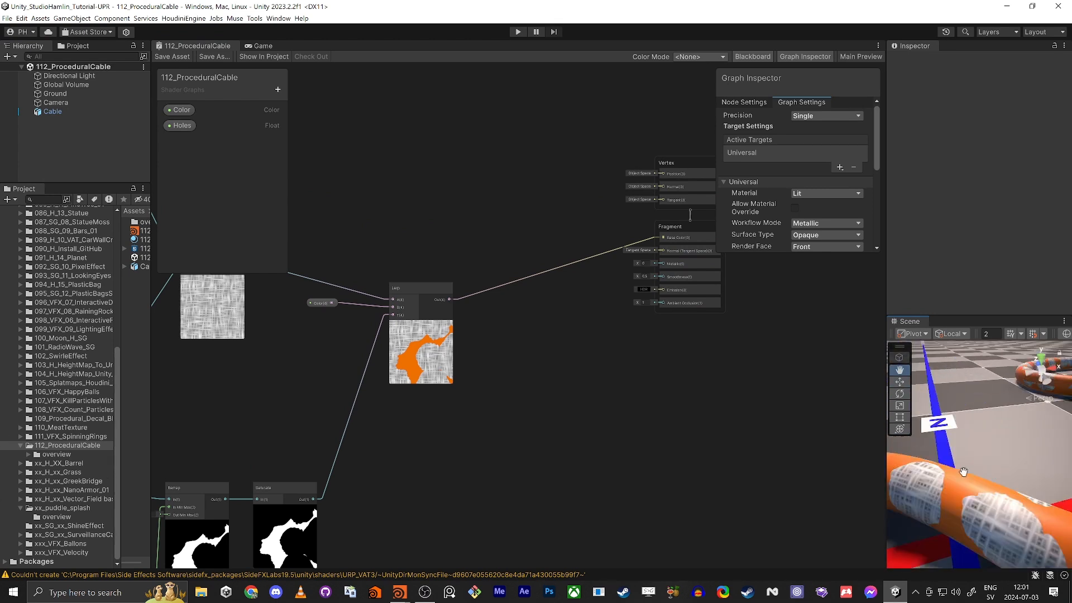
{"action": "scroll", "coordinate": [960, 472], "scroll_direction": "up", "scroll_amount": 2}
{"action": "key", "text": "s"}
{"action": "mouse_move", "coordinate": [1008, 482]}
{"action": "right_mouse_down"}
{"action": "mouse_move", "coordinate": [1008, 458]}
{"action": "mouse_move", "coordinate": [966, 501]}
{"action": "right_mouse_up"}
{"action": "key", "text": "w"}
{"action": "key", "text": "s"}
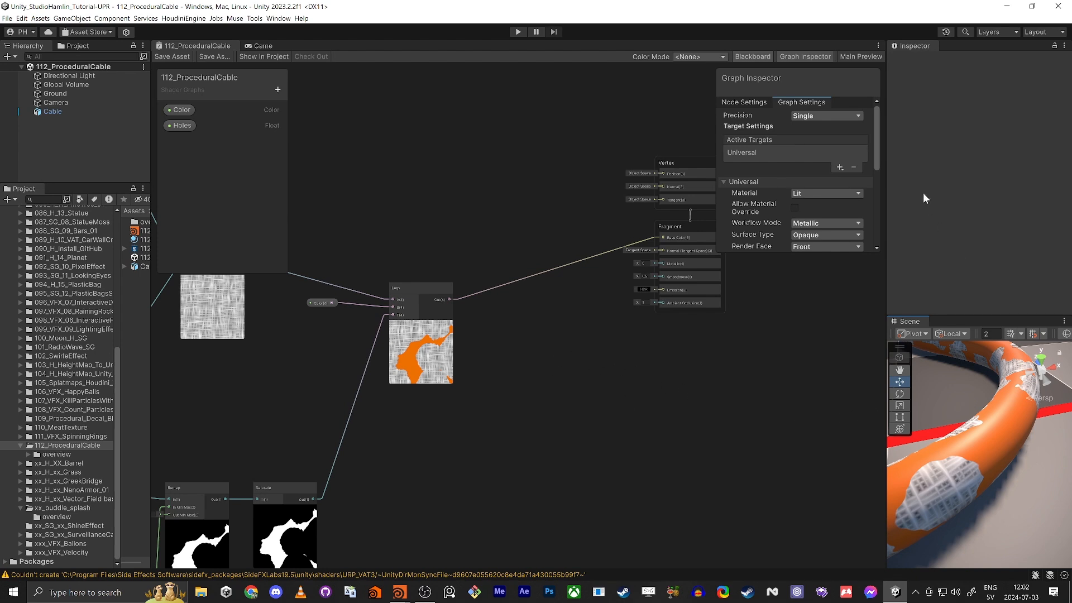
- Set the cable material's Holes value to 0 and check the plain orange surface in the scene
{"action": "left_click", "coordinate": [67, 113]}
{"action": "scroll", "coordinate": [980, 248], "scroll_direction": "down", "scroll_amount": 5}
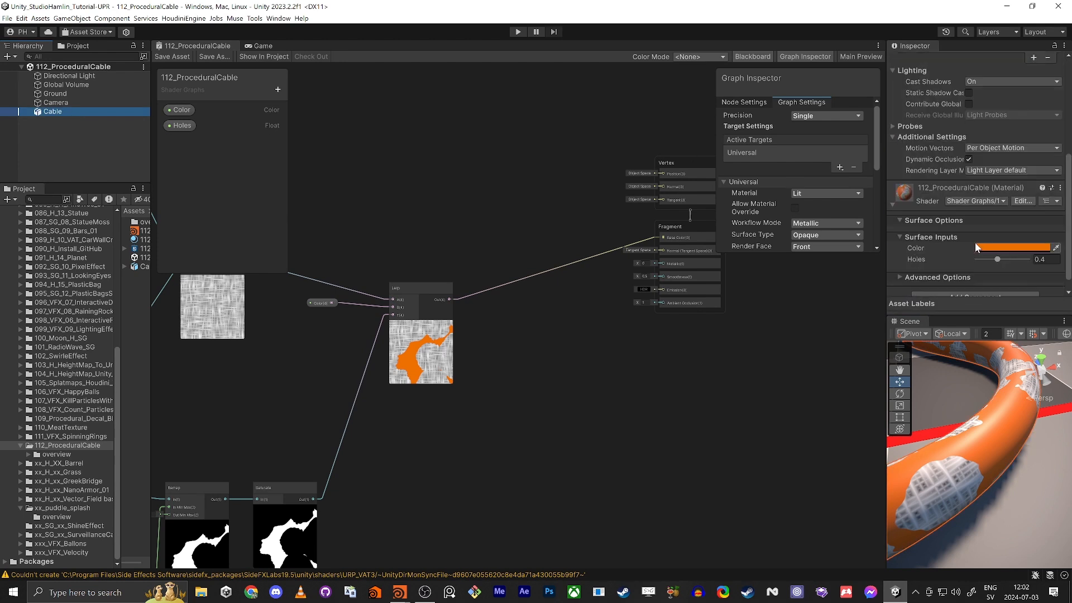
{"action": "left_click_drag", "start_coordinate": [1003, 246], "coordinate": [972, 251]}
{"action": "right_click_drag", "start_coordinate": [990, 422], "coordinate": [1026, 462]}
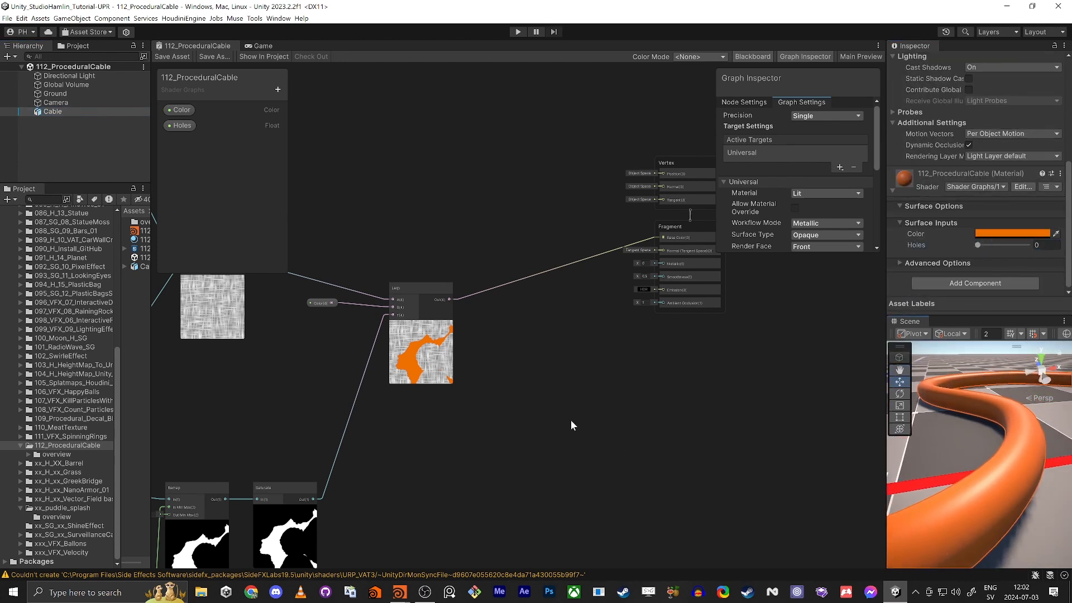
- Add a Simple Noise node and place it below the Lerp node
{"action": "mouse_move", "coordinate": [571, 426]}
{"action": "middle_mouse_down"}
{"action": "mouse_move", "coordinate": [555, 414]}
{"action": "mouse_move", "coordinate": [552, 427]}
{"action": "middle_mouse_up"}
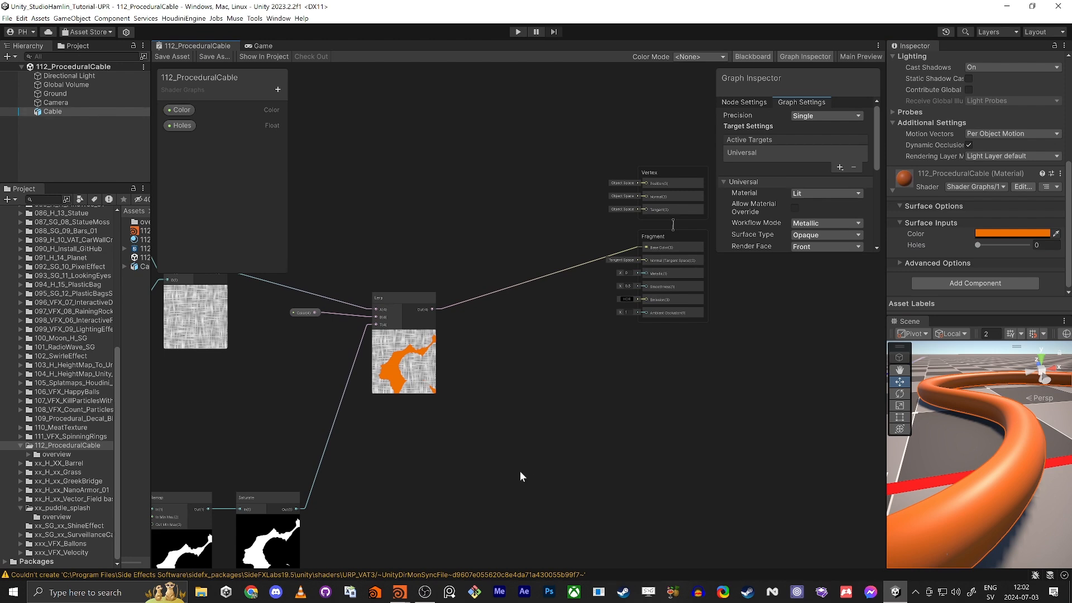
{"action": "middle_click_drag", "start_coordinate": [521, 472], "coordinate": [528, 421]}
{"action": "scroll", "coordinate": [536, 414], "scroll_direction": "up", "scroll_amount": 2}
{"action": "key", "text": "space"}
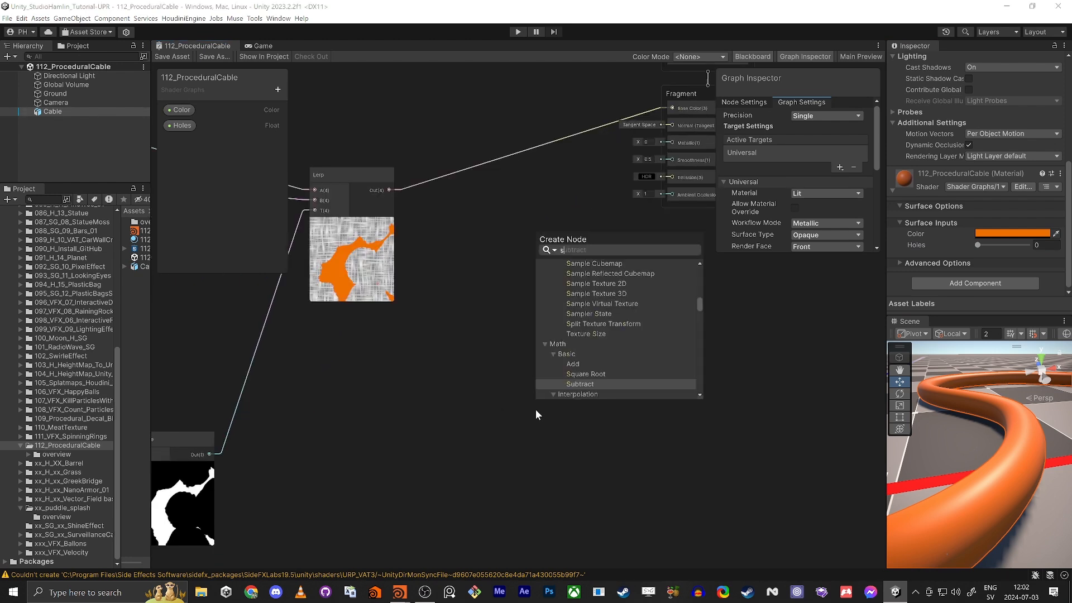
{"action": "type", "text": "simp"}
{"action": "key", "text": "Return"}
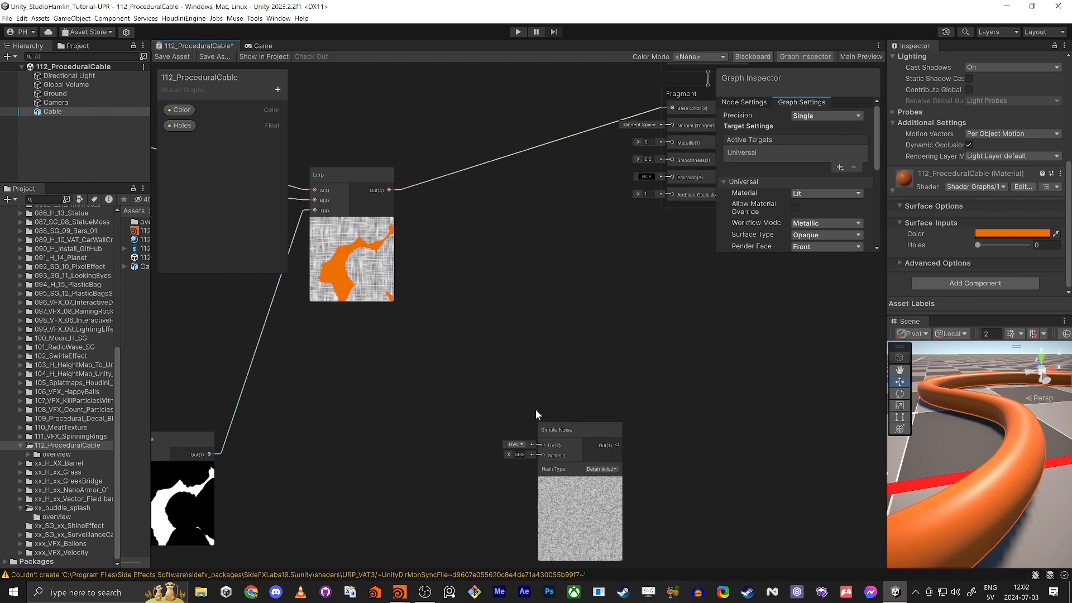
{"action": "left_click", "coordinate": [568, 425]}
{"action": "left_click_drag", "start_coordinate": [569, 425], "coordinate": [531, 390]}
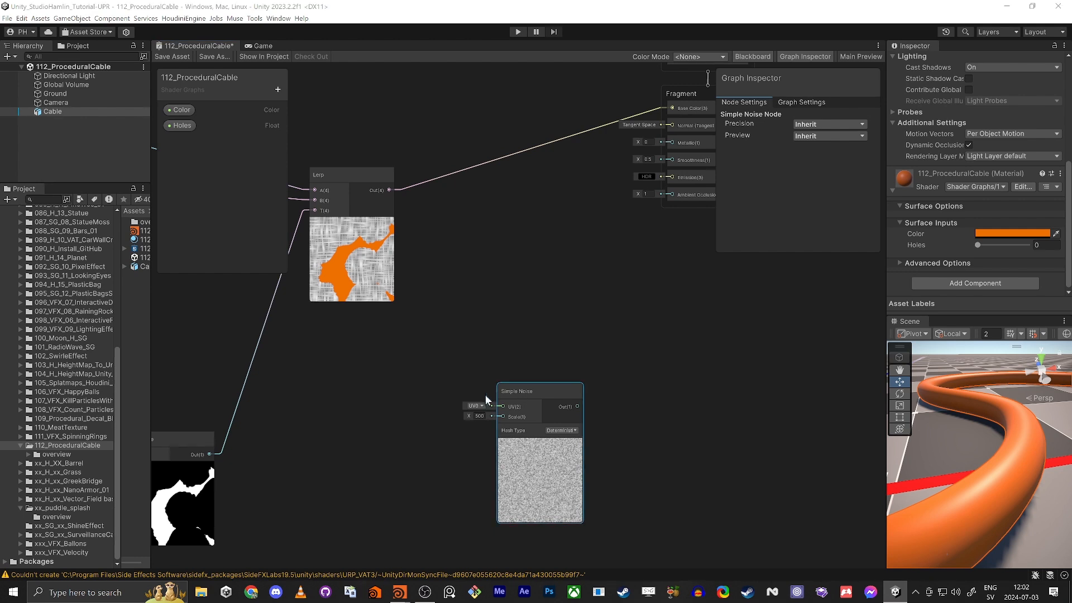
{"action": "left_click_drag", "start_coordinate": [515, 392], "coordinate": [386, 360]}
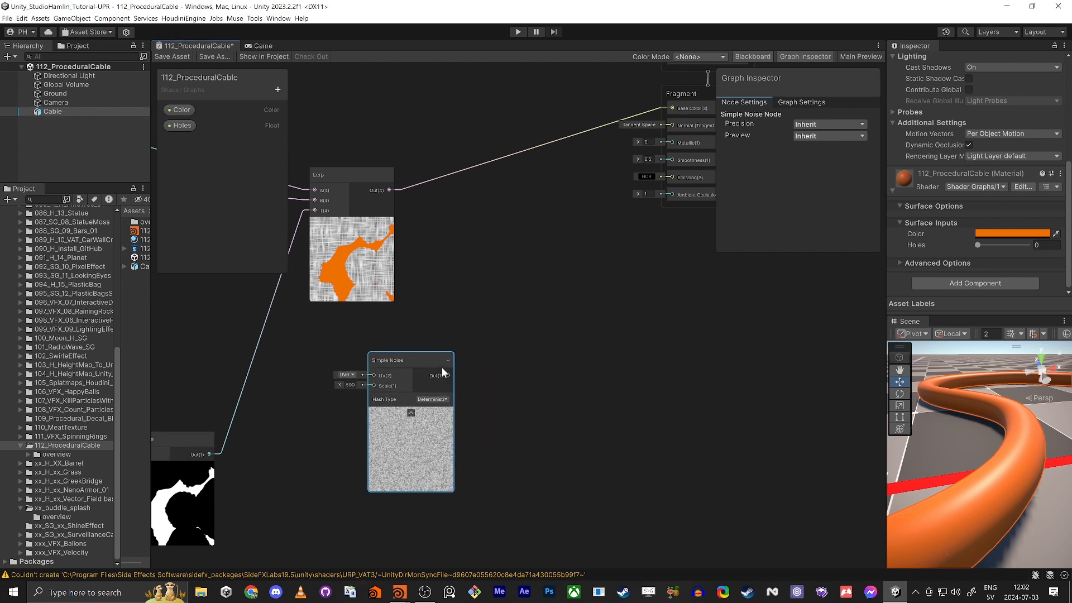
- Feed the new Simple Noise output into a new Remap node with In Min Max 0 to 1, placed beside it
{"action": "left_click", "coordinate": [554, 367]}
{"action": "key", "text": "space"}
{"action": "type", "text": "remap"}
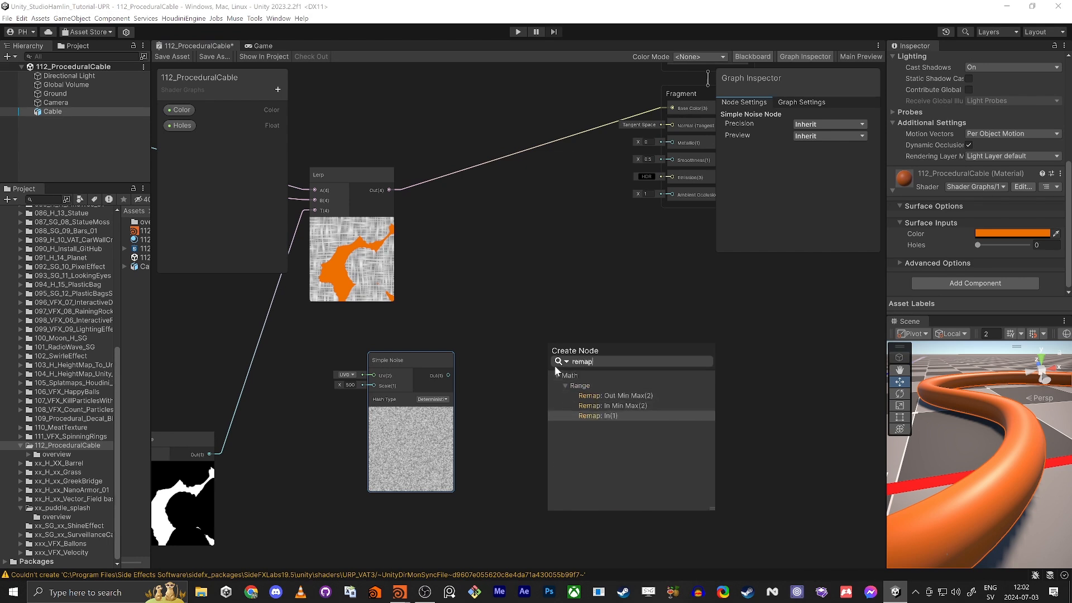
{"action": "key", "text": "Return"}
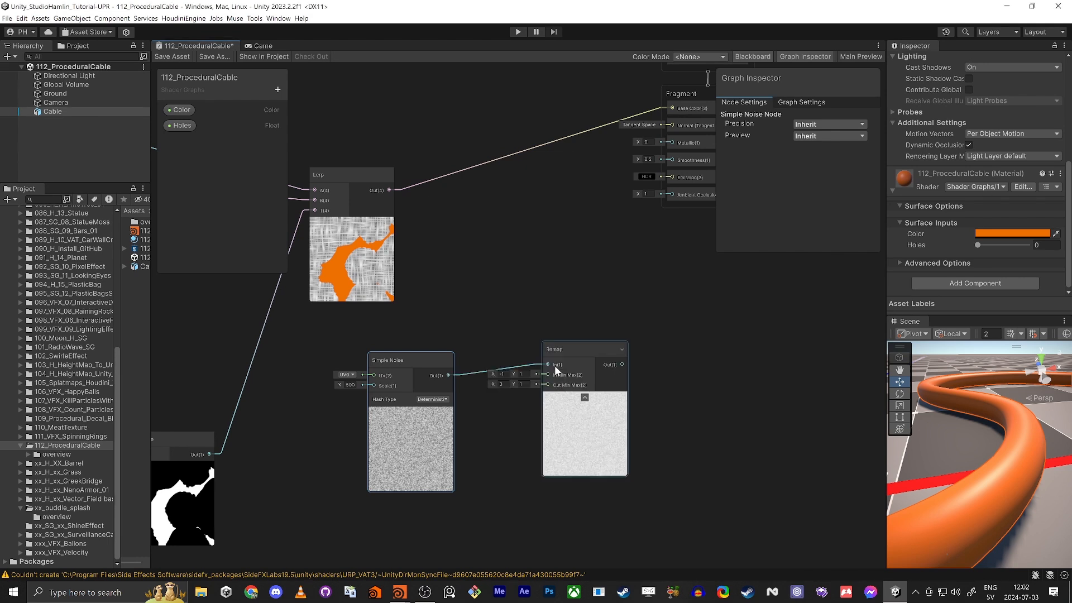
{"action": "type", "text": "0"}
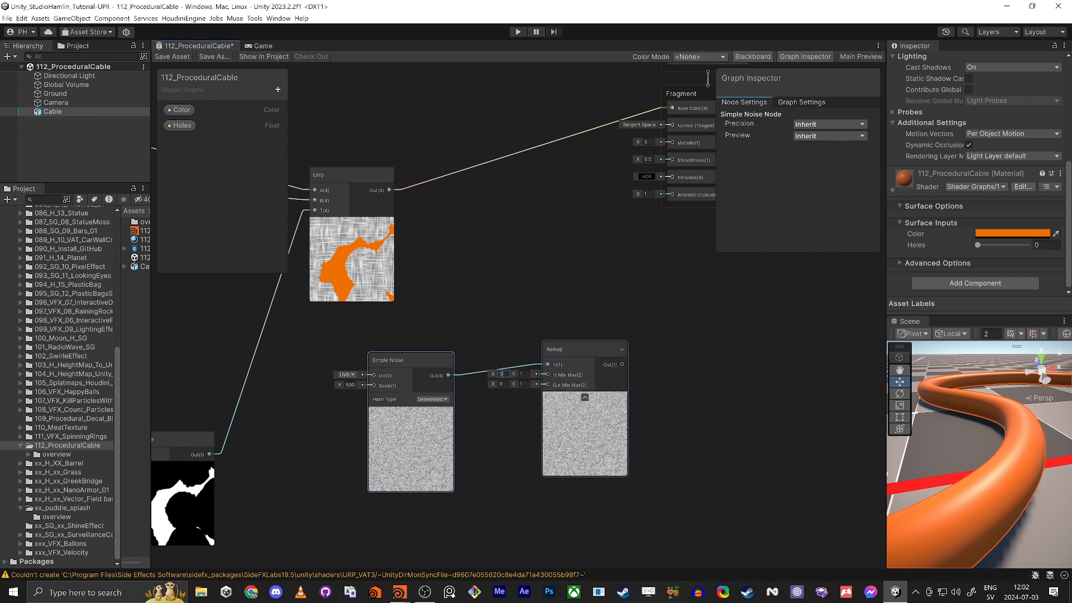
{"action": "left_click_drag", "start_coordinate": [558, 349], "coordinate": [559, 367]}
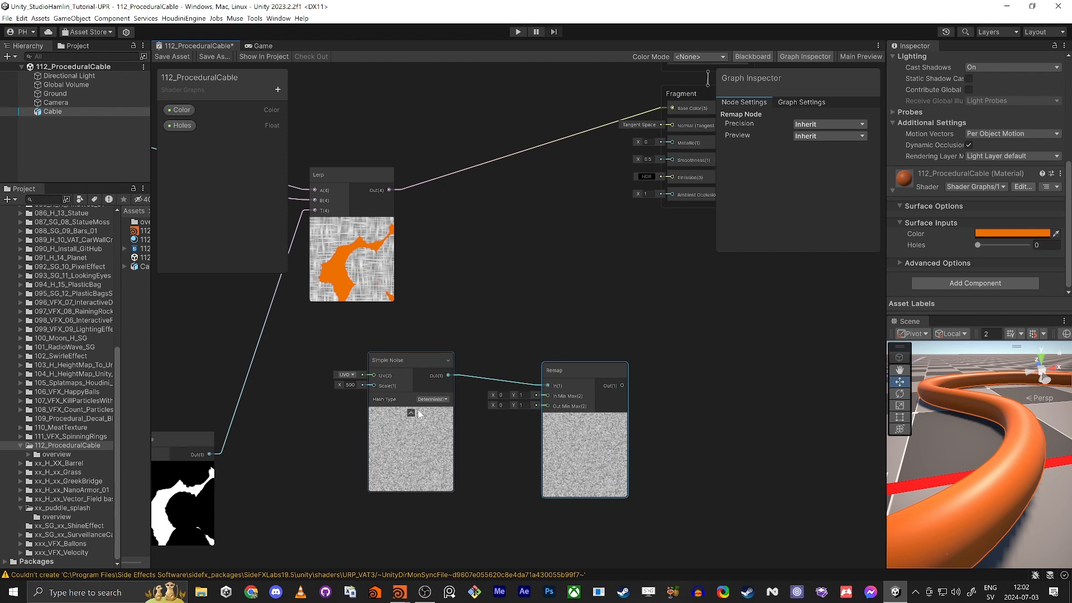
- Inspect the Simple Noise and Remap previews up close, and set the Simple Noise scale to 50
{"action": "scroll", "coordinate": [430, 445], "scroll_direction": "up", "scroll_amount": 5}
{"action": "scroll", "coordinate": [430, 445], "scroll_direction": "up", "scroll_amount": 5}
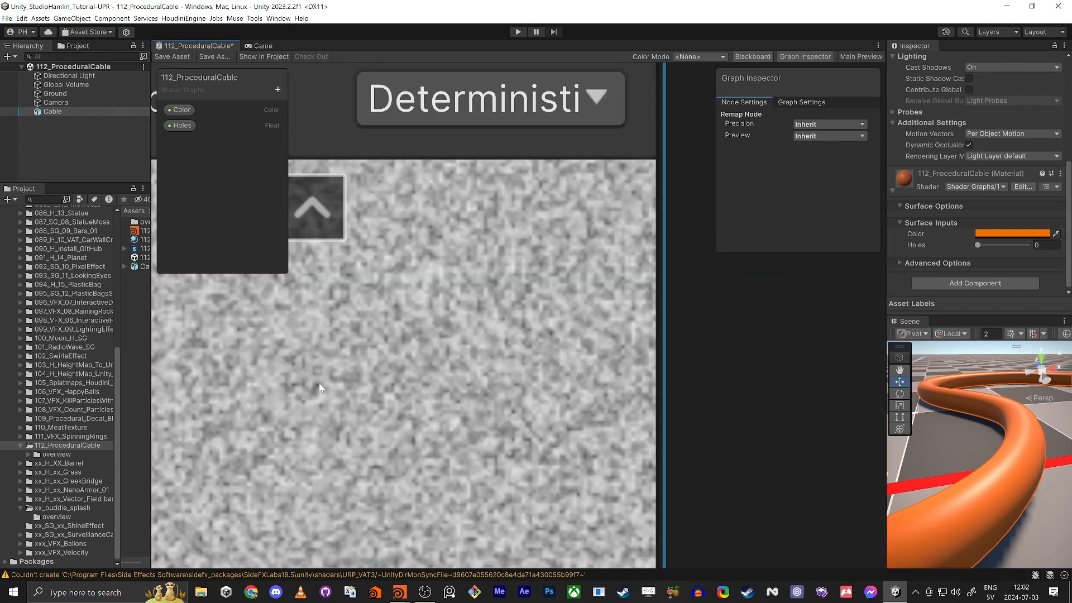
{"action": "scroll", "coordinate": [337, 386], "scroll_direction": "down", "scroll_amount": 4}
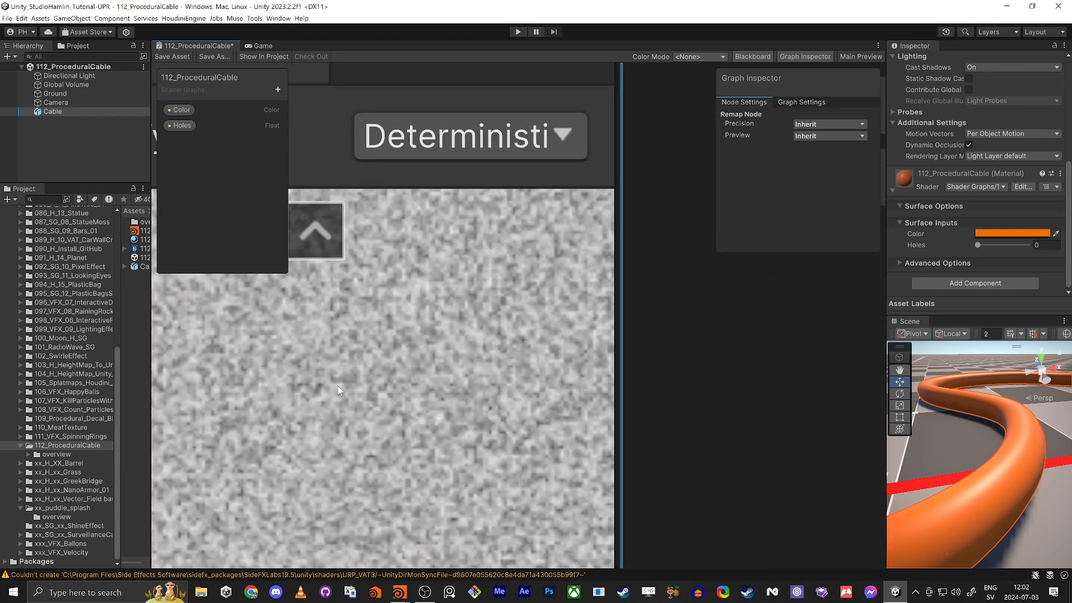
{"action": "middle_click_drag", "start_coordinate": [853, 360], "coordinate": [548, 447]}
{"action": "scroll", "coordinate": [574, 474], "scroll_direction": "down", "scroll_amount": 1}
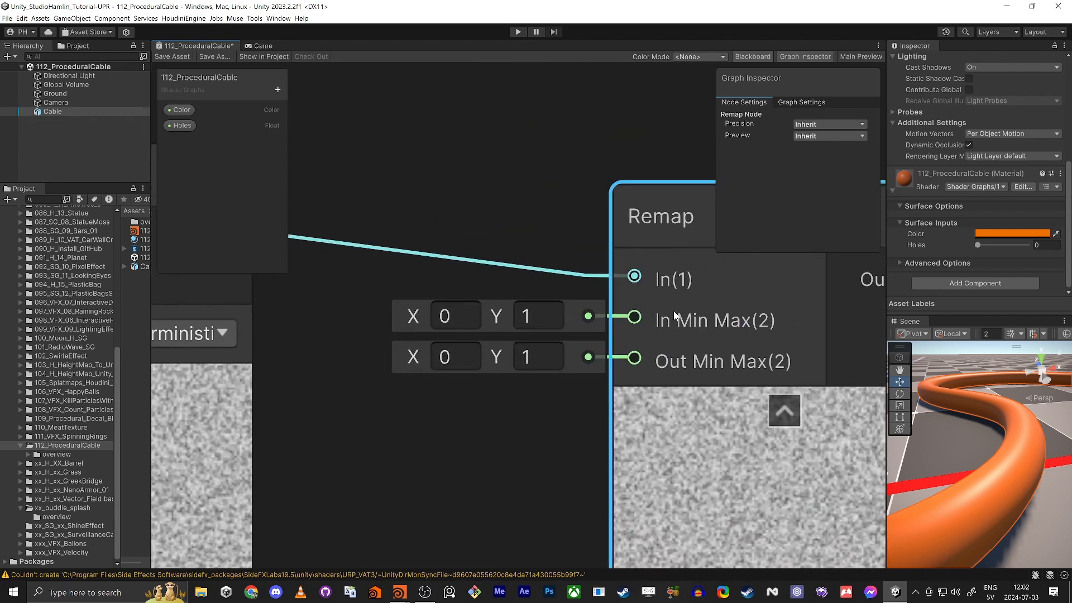
{"action": "middle_click_drag", "start_coordinate": [526, 497], "coordinate": [396, 374]}
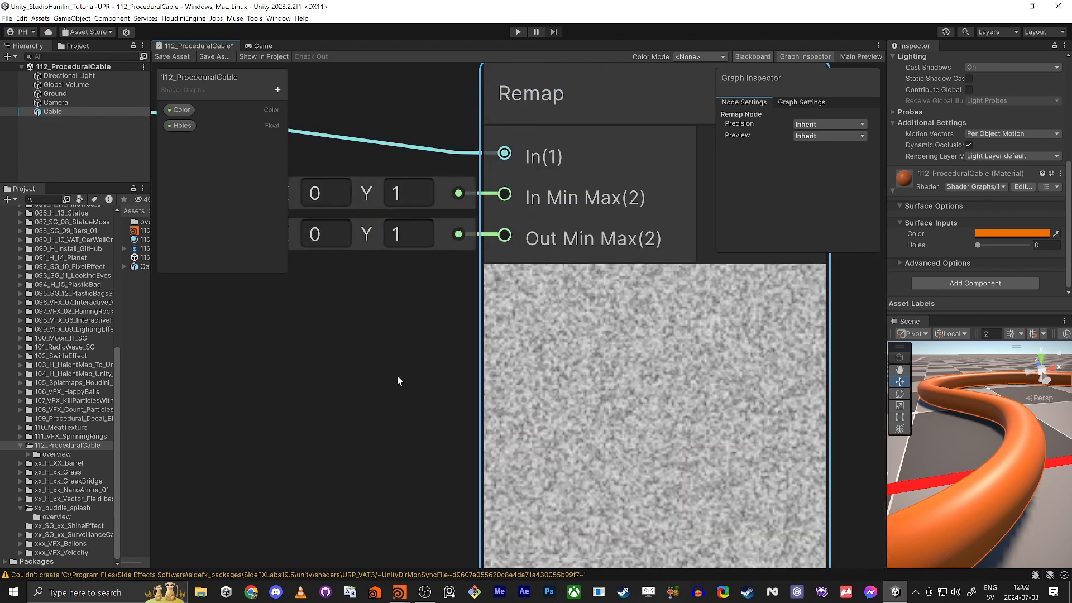
{"action": "middle_click_drag", "start_coordinate": [386, 330], "coordinate": [748, 335]}
{"action": "scroll", "coordinate": [497, 351], "scroll_direction": "down", "scroll_amount": 5}
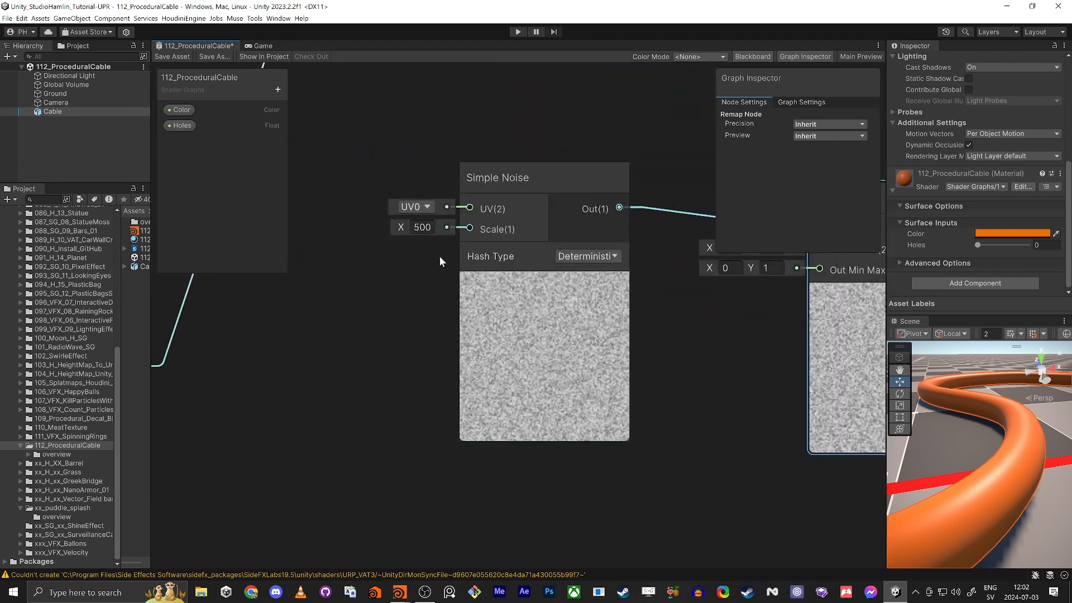
{"action": "left_click", "coordinate": [422, 227]}
{"action": "type", "text": "50"}
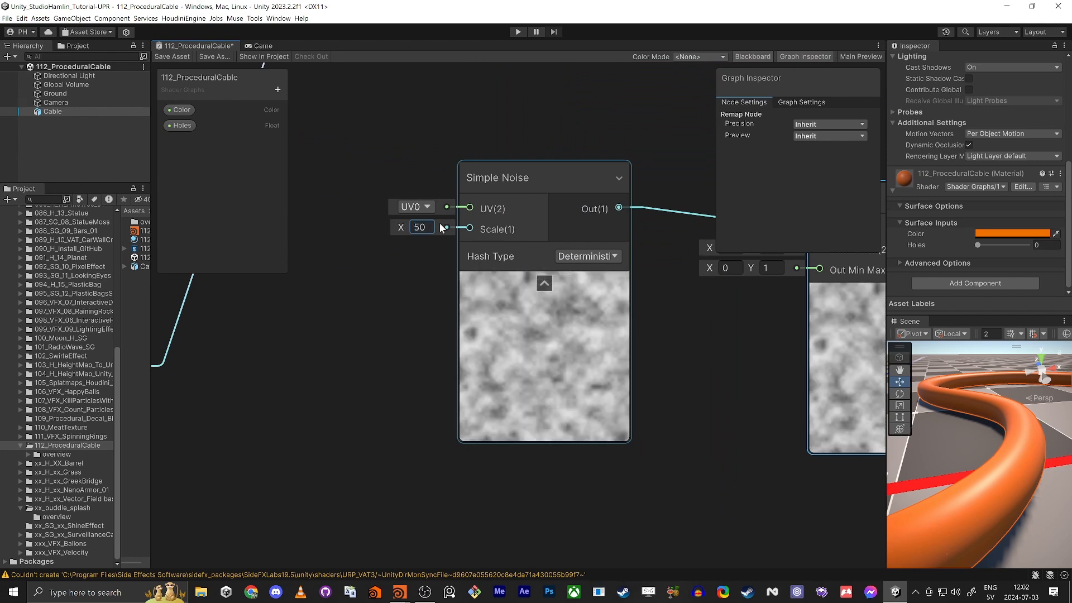
- Examine the Remap node's preview and the Fragment block's Smoothness input
{"action": "middle_click_drag", "start_coordinate": [754, 342], "coordinate": [495, 354]}
{"action": "scroll", "coordinate": [495, 354], "scroll_direction": "up", "scroll_amount": 2}
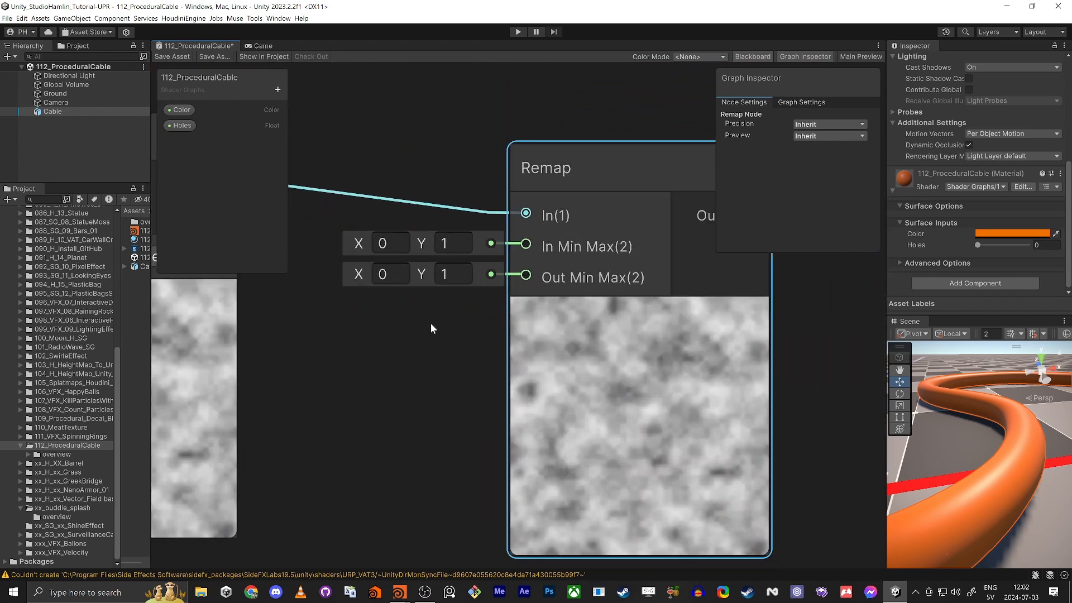
{"action": "scroll", "coordinate": [440, 335], "scroll_direction": "down", "scroll_amount": 4}
{"action": "middle_click_drag", "start_coordinate": [543, 142], "coordinate": [464, 301]}
{"action": "scroll", "coordinate": [463, 301], "scroll_direction": "down", "scroll_amount": 1}
{"action": "middle_click_drag", "start_coordinate": [505, 225], "coordinate": [497, 378]}
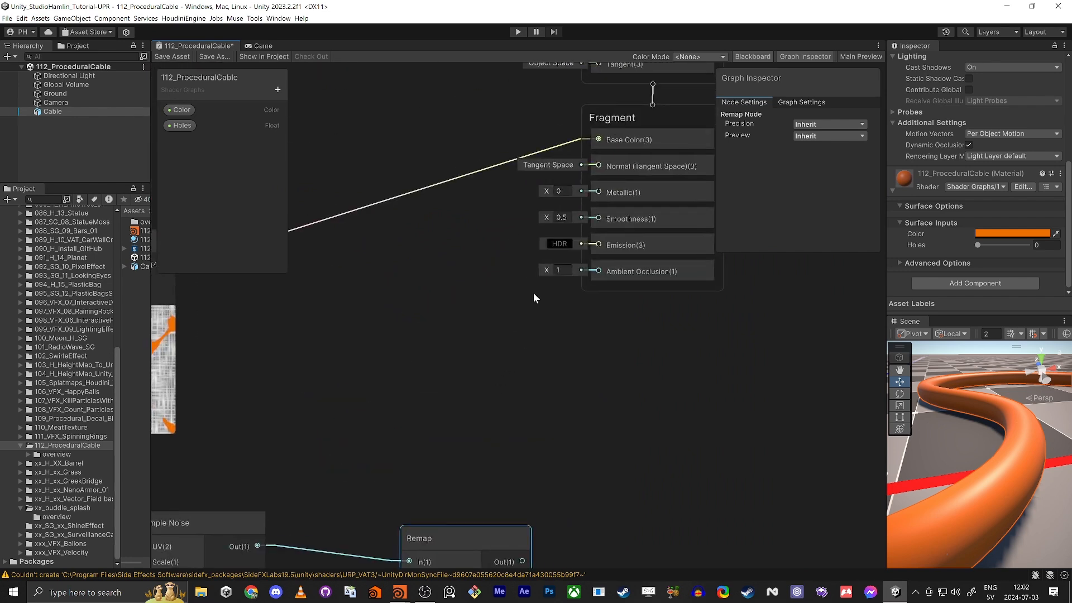
{"action": "left_click_drag", "start_coordinate": [599, 221], "coordinate": [553, 384]}
{"action": "left_click", "coordinate": [472, 307]}
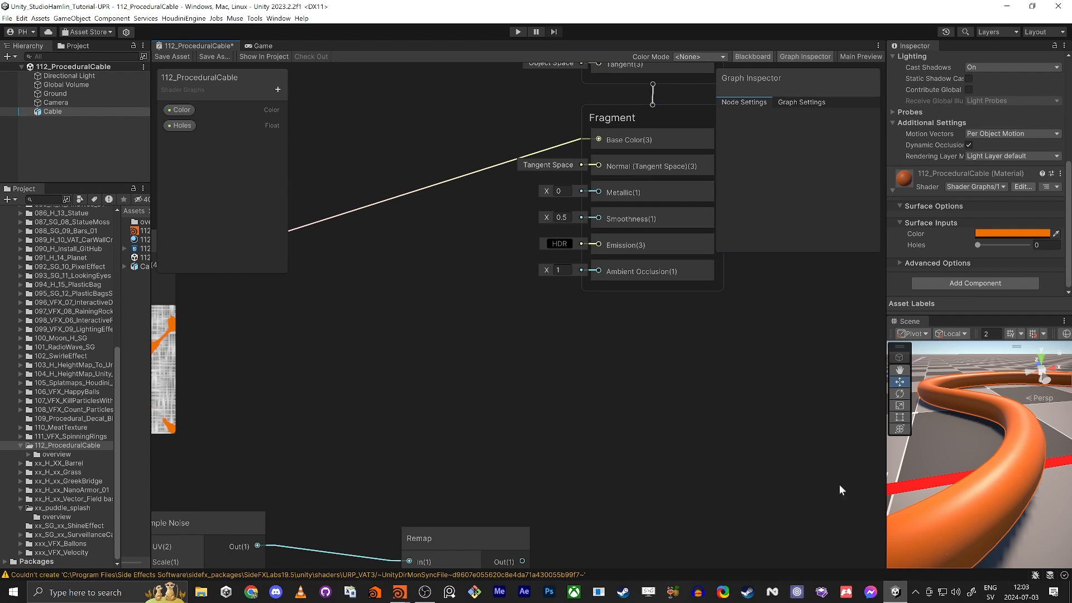
- Set the Remap node's Out Min Max to 0.5 and 0.7
{"action": "middle_click_drag", "start_coordinate": [510, 426], "coordinate": [599, 168]}
{"action": "left_click", "coordinate": [434, 332]}
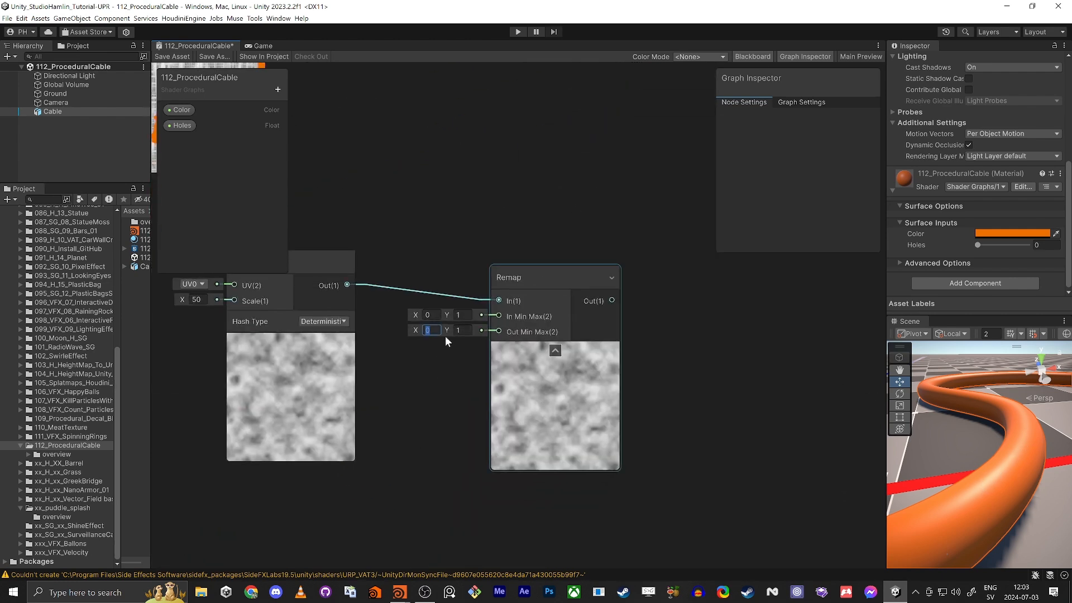
{"action": "type", "text": "0"}
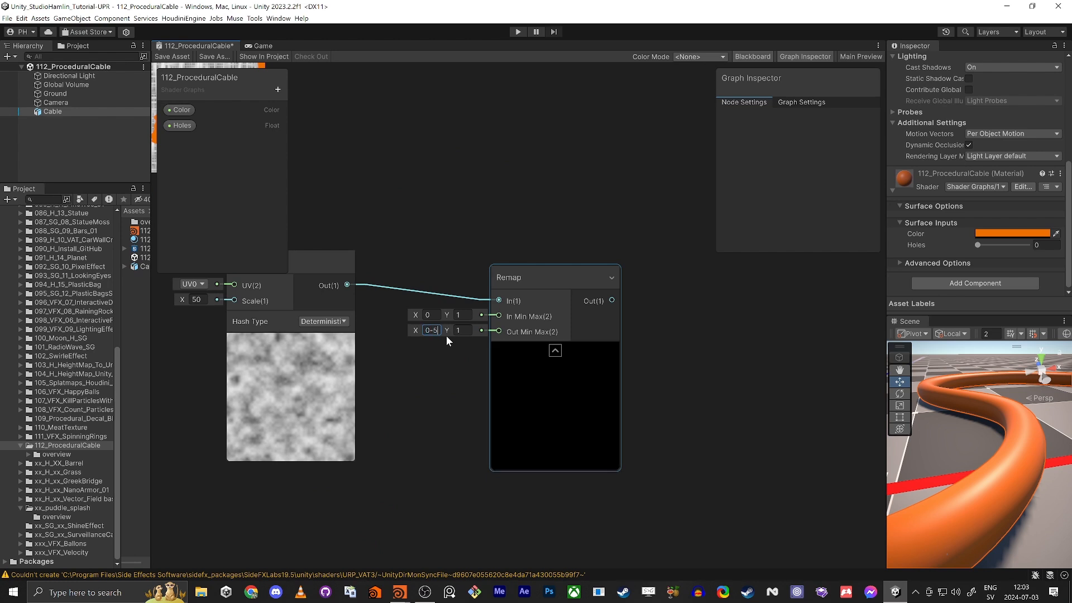
{"action": "type", "text": ".5"}
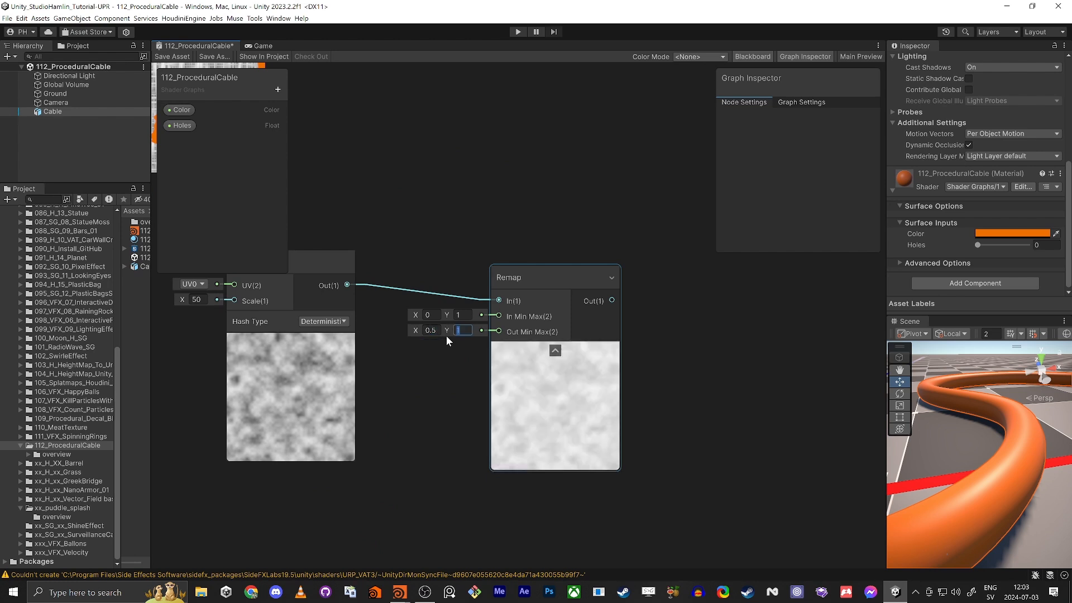
{"action": "key", "text": "Tab"}
{"action": "type", "text": "0.6"}
{"action": "left_click", "coordinate": [448, 344]}
{"action": "middle_click_drag", "start_coordinate": [448, 344], "coordinate": [407, 424]}
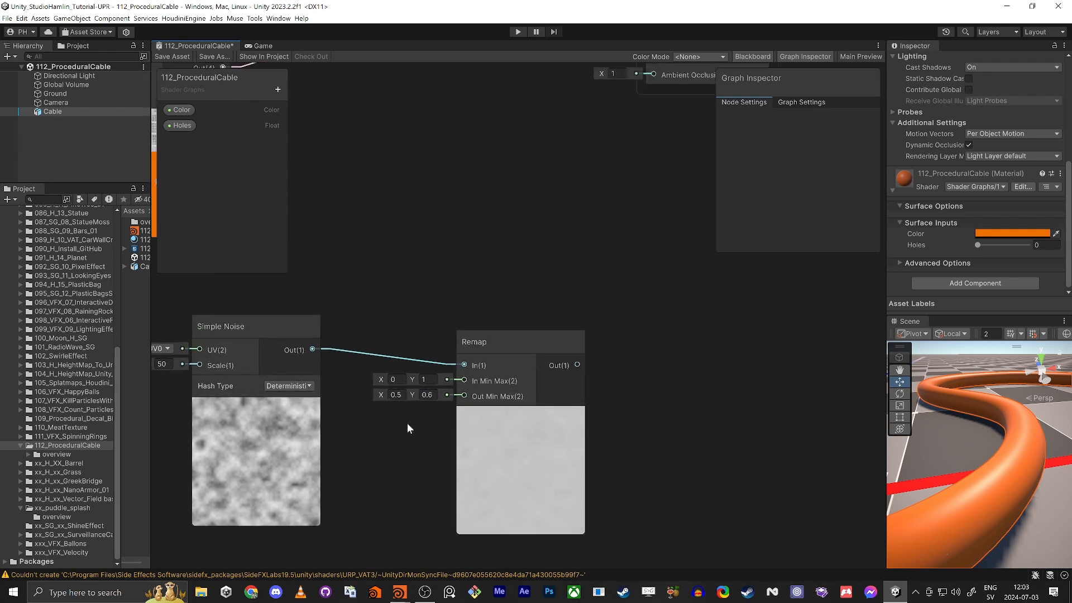
{"action": "left_click", "coordinate": [427, 395]}
{"action": "type", "text": "0.7"}
- Connect the Remap output to the Fragment block's Smoothness input and save the shader graph
{"action": "middle_click_drag", "start_coordinate": [654, 237], "coordinate": [625, 342]}
{"action": "scroll", "coordinate": [626, 342], "scroll_direction": "down", "scroll_amount": 1}
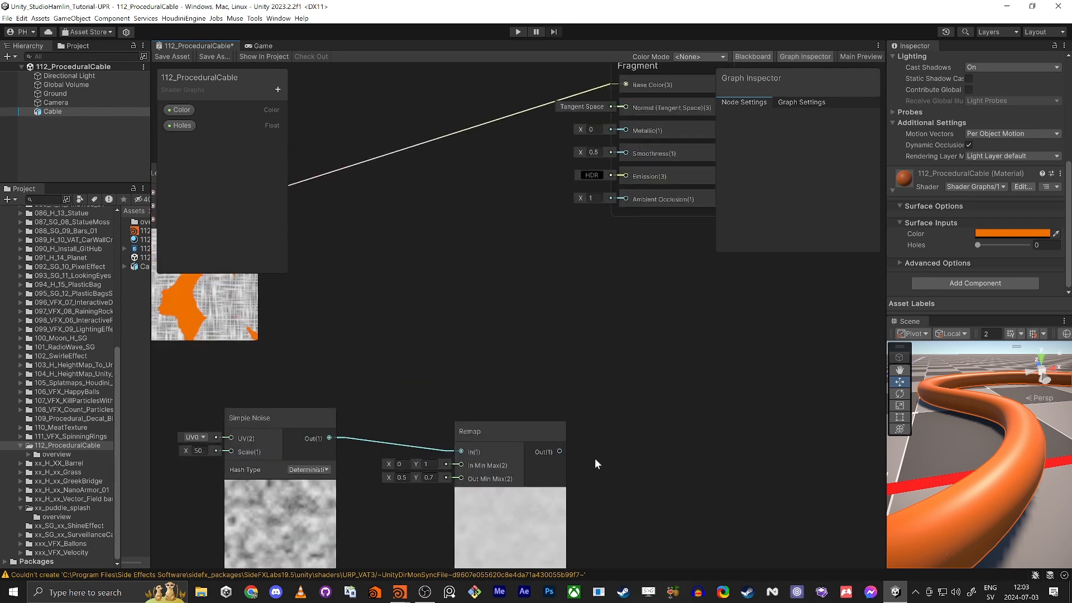
{"action": "left_click_drag", "start_coordinate": [558, 451], "coordinate": [626, 153]}
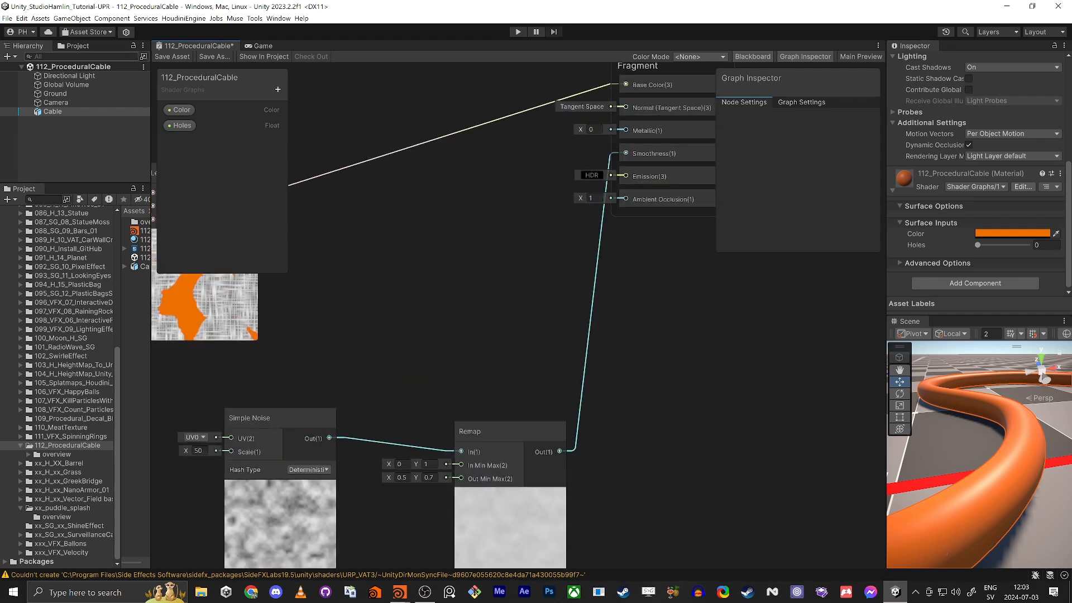
{"action": "left_click", "coordinate": [172, 57]}
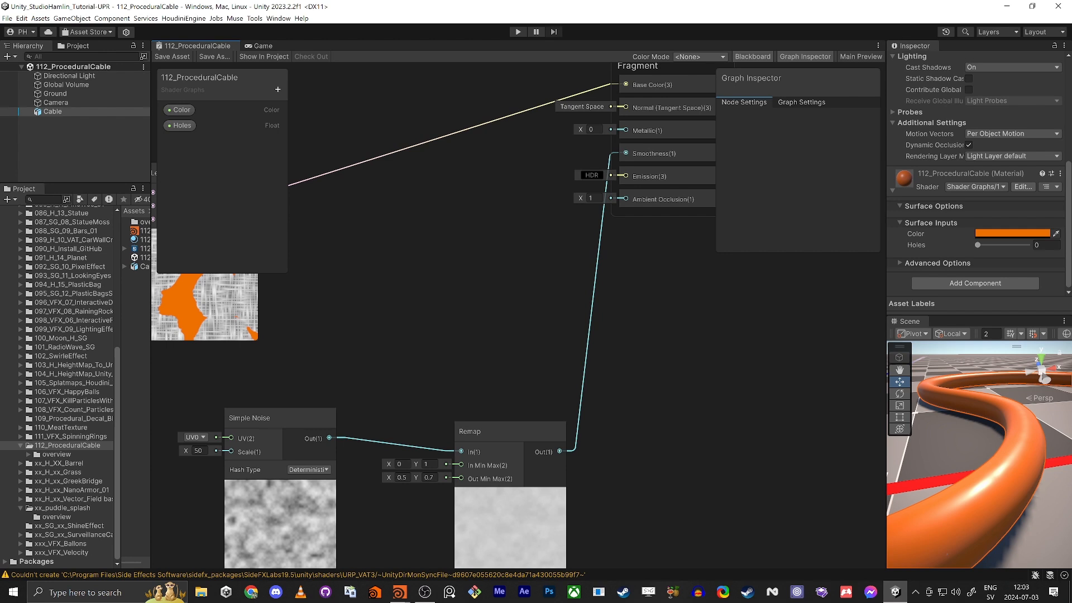
- Widen the Remap node's Out Min Max range to 0.35 and 0.65
{"action": "middle_click_drag", "start_coordinate": [618, 464], "coordinate": [706, 336]}
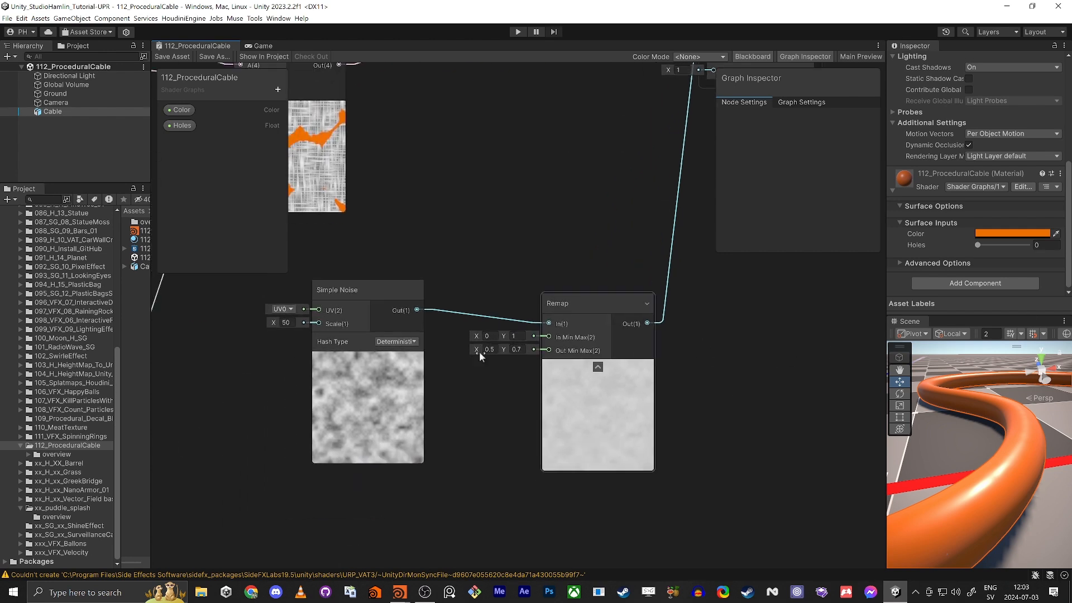
{"action": "left_click_drag", "start_coordinate": [478, 351], "coordinate": [473, 351]}
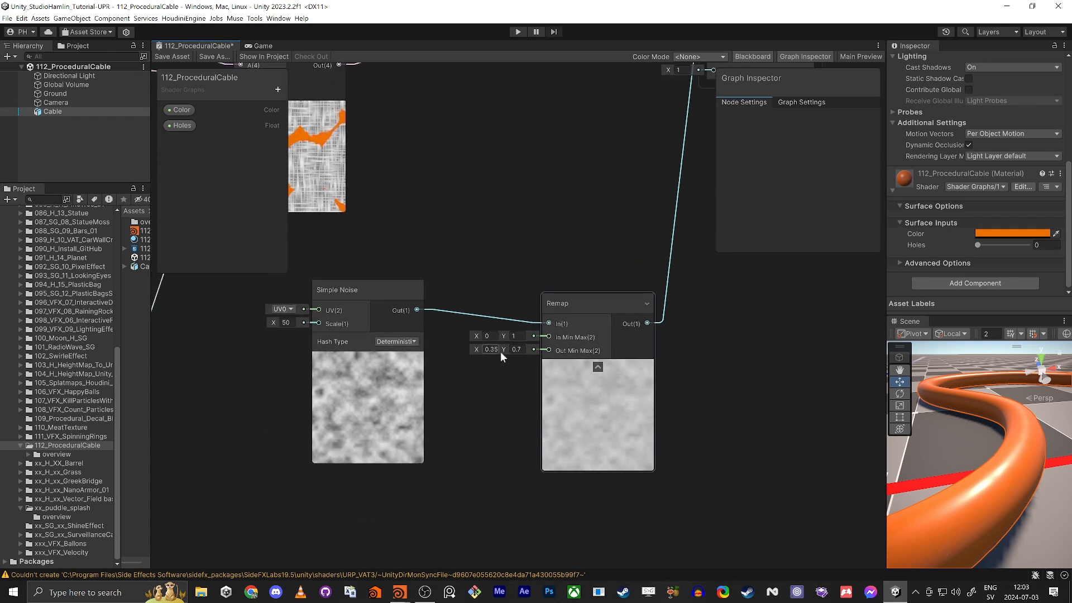
{"action": "type", "text": "65"}
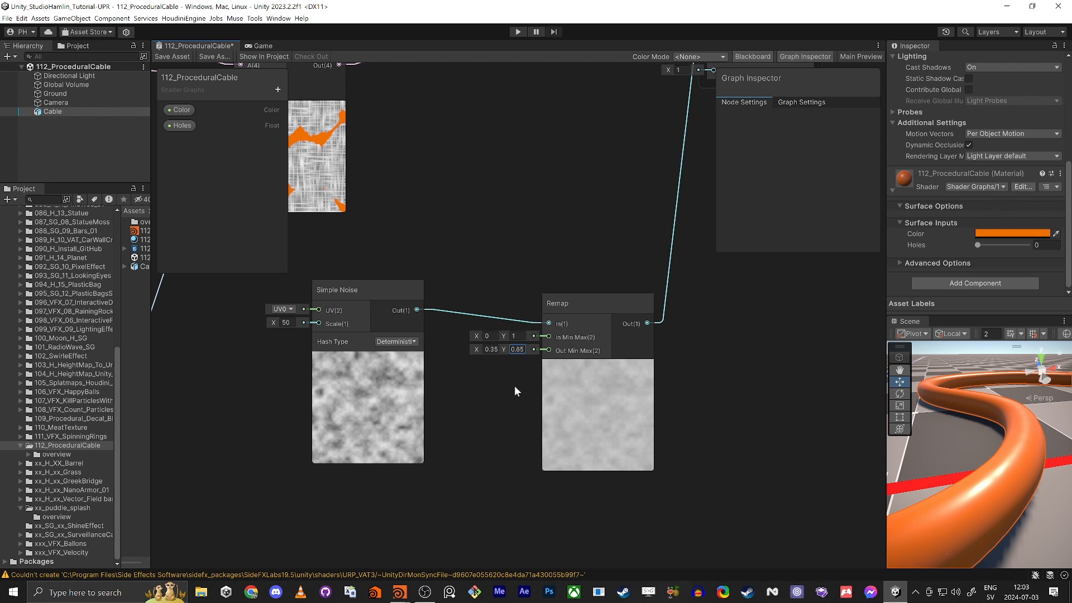
- Set the Scale of the Simple Noise node feeding Smoothness to 100 and save the shader graph
{"action": "left_click", "coordinate": [286, 323]}
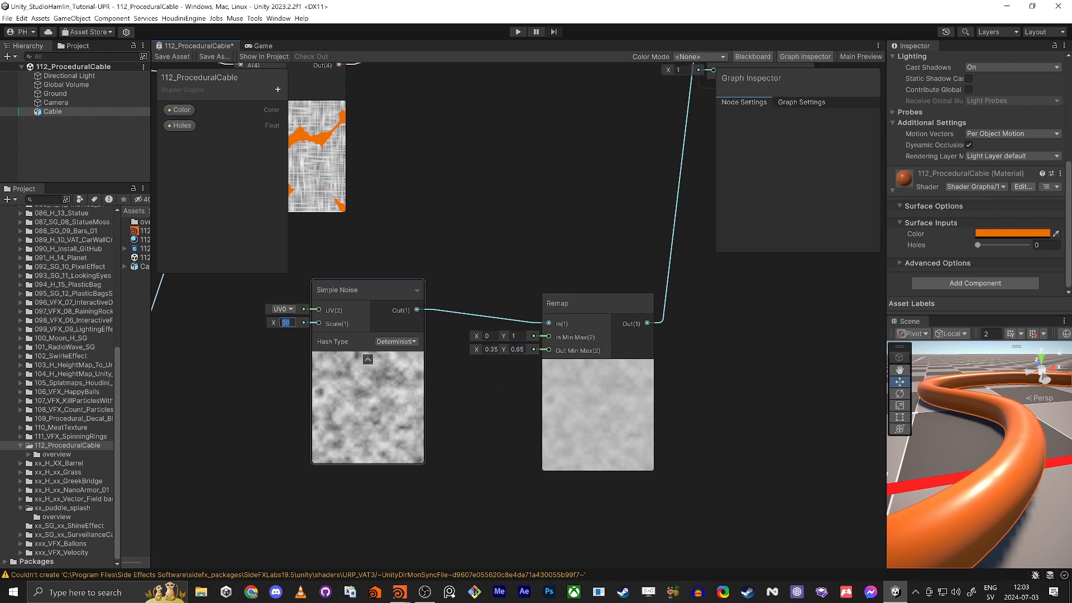
{"action": "type", "text": "100"}
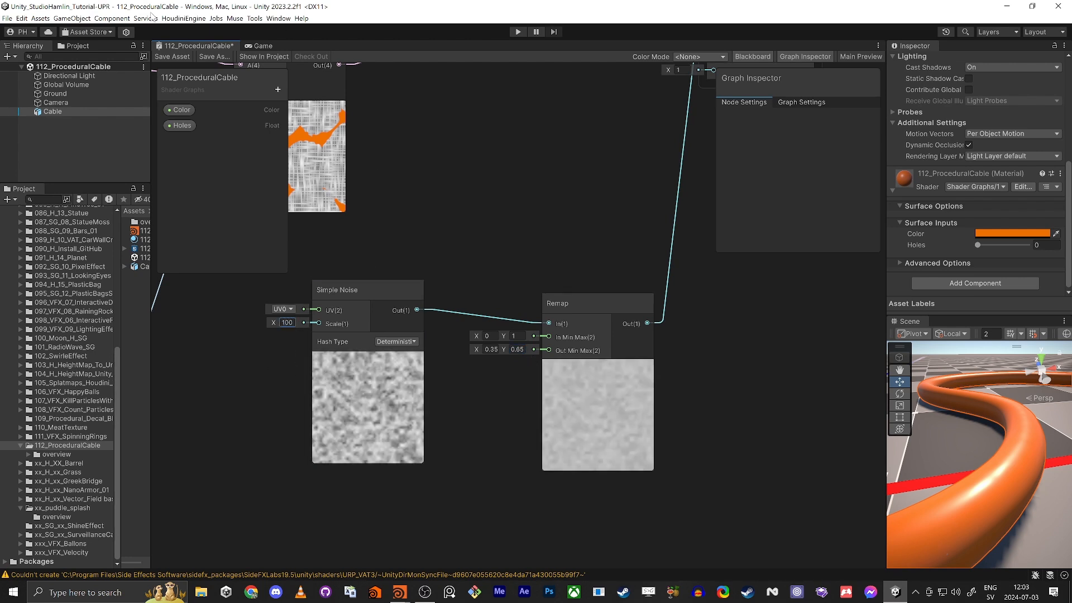
{"action": "left_click", "coordinate": [159, 58]}
- Check the cable's surface from a new angle in the scene and set the material's Holes value to 0.28
{"action": "left_click_drag", "start_coordinate": [987, 476], "coordinate": [1027, 517], "text": "alt"}
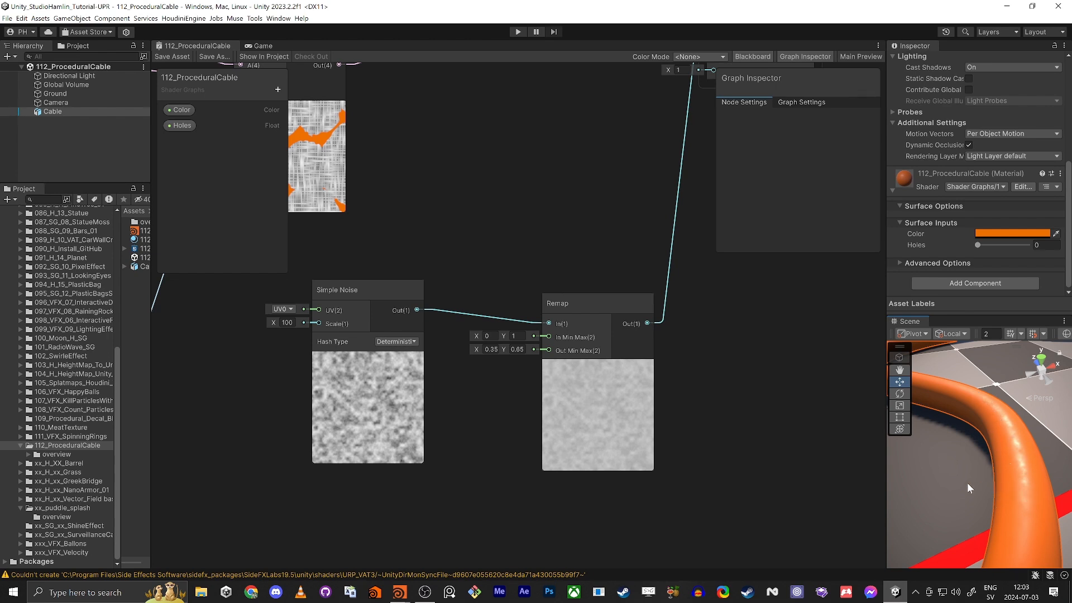
{"action": "left_click_drag", "start_coordinate": [981, 245], "coordinate": [992, 249]}
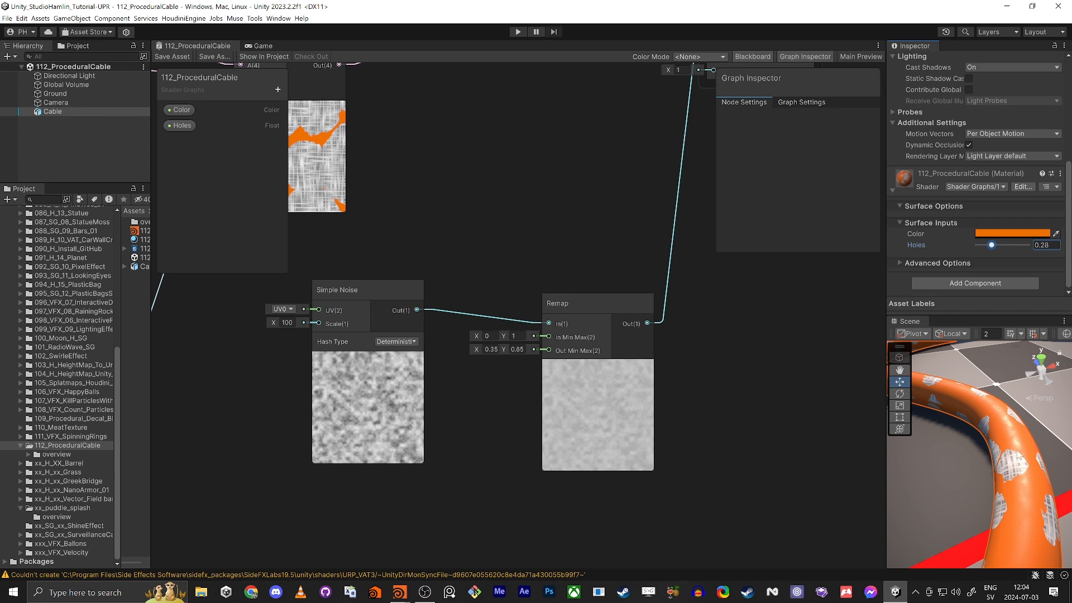
- Tidy the graph by shifting the smoothness Simple Noise node and moving the Lerp node and Color property level with the Fragment block
{"action": "scroll", "coordinate": [517, 350], "scroll_direction": "down", "scroll_amount": 3}
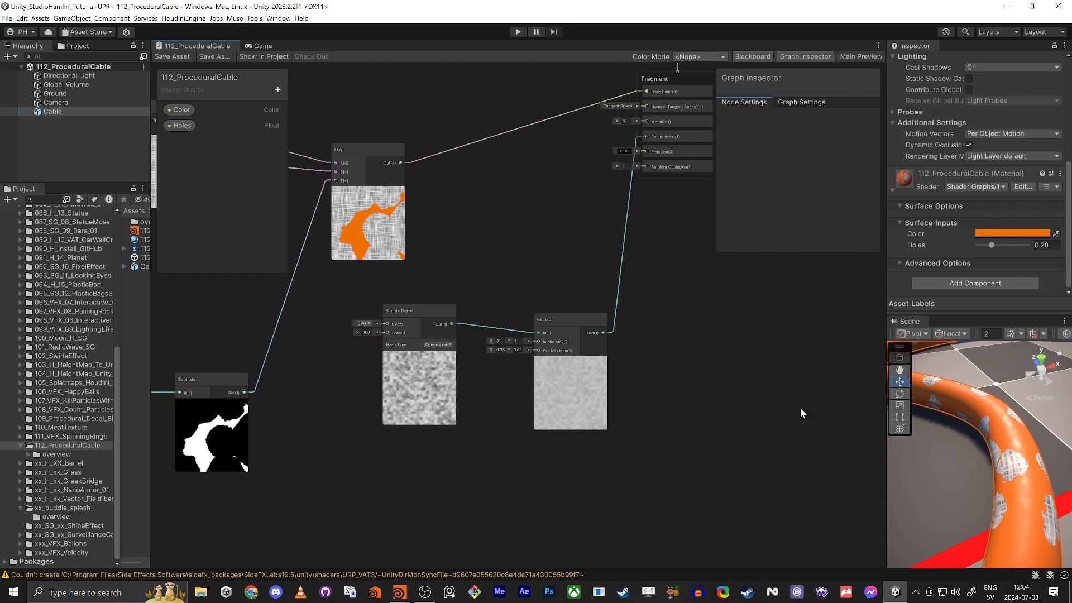
{"action": "left_click_drag", "start_coordinate": [402, 310], "coordinate": [428, 316]}
{"action": "scroll", "coordinate": [380, 326], "scroll_direction": "down", "scroll_amount": 3}
{"action": "middle_click_drag", "start_coordinate": [359, 328], "coordinate": [442, 334]}
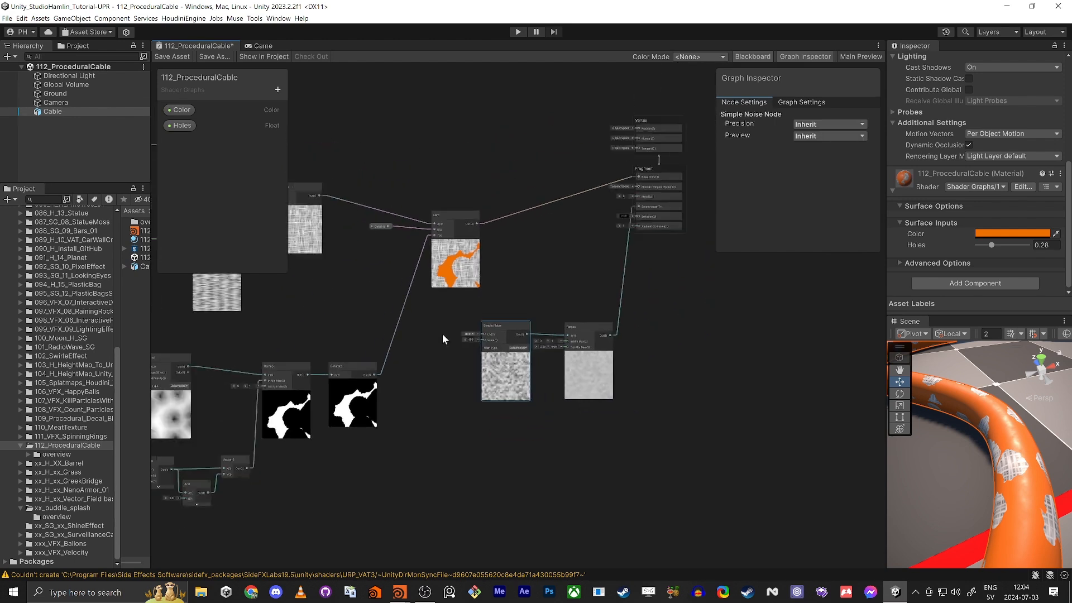
{"action": "left_click_drag", "start_coordinate": [460, 223], "coordinate": [414, 176]}
{"action": "left_click_drag", "start_coordinate": [384, 222], "coordinate": [352, 210]}
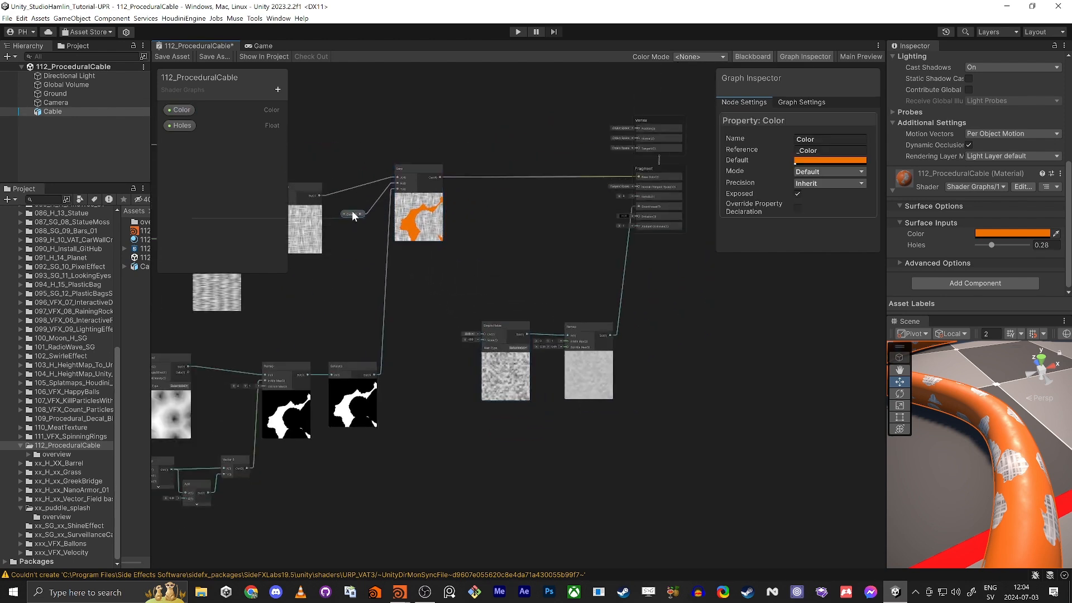
- Maximize the graph view and move the fibre texture nodes and Color property up in line with the Lerp inputs
{"action": "middle_click_drag", "start_coordinate": [367, 256], "coordinate": [441, 274]}
{"action": "scroll", "coordinate": [400, 304], "scroll_direction": "down", "scroll_amount": 4}
{"action": "middle_click_drag", "start_coordinate": [399, 305], "coordinate": [482, 326]}
{"action": "key", "text": "shift+space"}
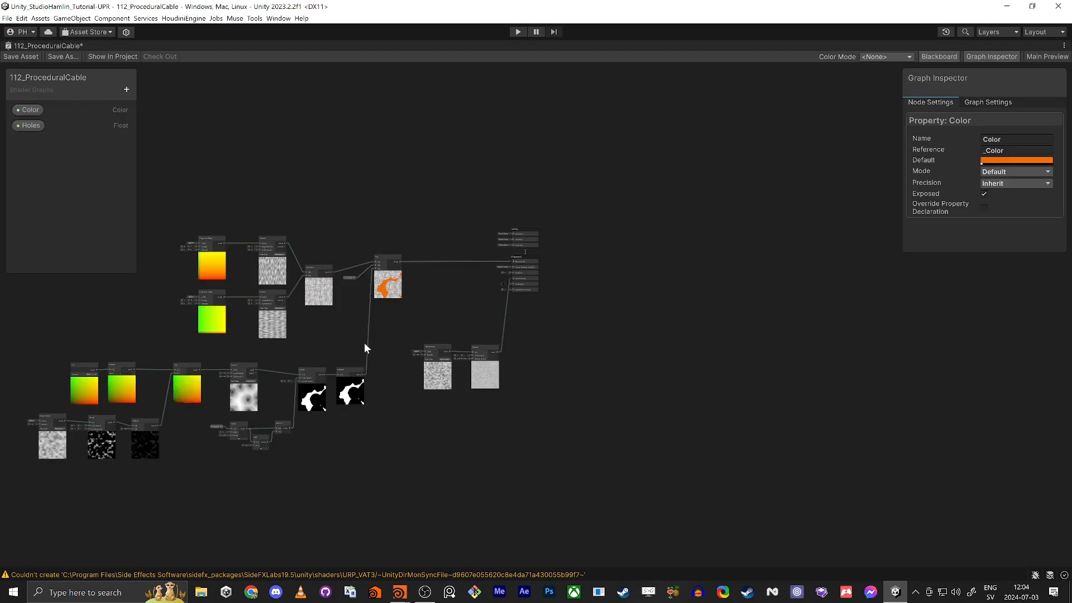
{"action": "left_click", "coordinate": [386, 347]}
{"action": "middle_click_drag", "start_coordinate": [398, 351], "coordinate": [491, 367]}
{"action": "scroll", "coordinate": [315, 285], "scroll_direction": "up", "scroll_amount": 2}
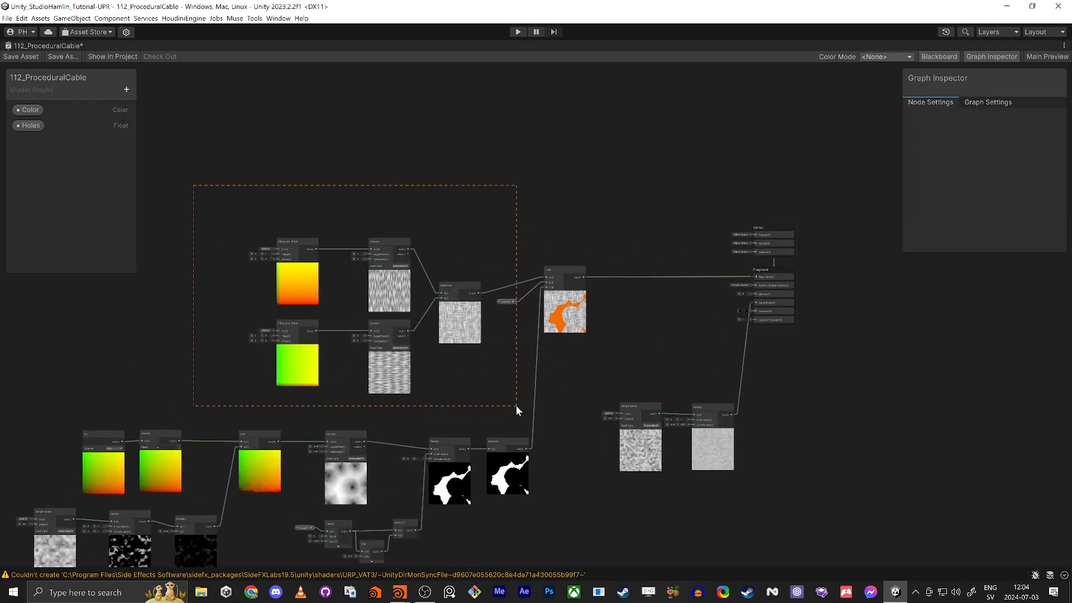
{"action": "left_click_drag", "start_coordinate": [517, 407], "coordinate": [516, 406]}
{"action": "left_click_drag", "start_coordinate": [507, 304], "coordinate": [505, 284]}
{"action": "left_click", "coordinate": [430, 403]}
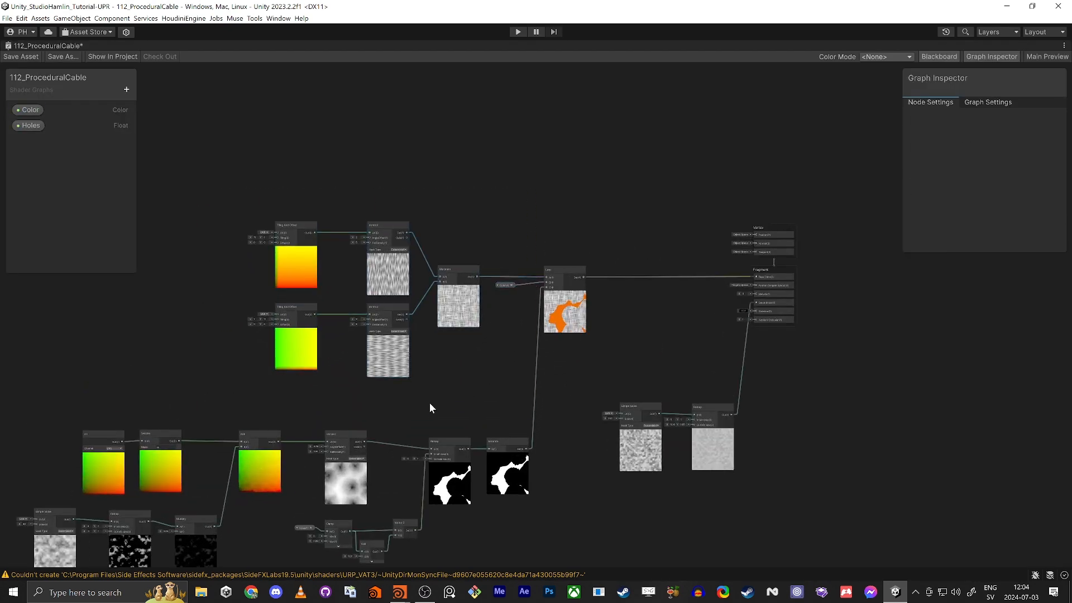
- Restore the regular editor layout and add a Normal From Height node between the Lerp node and the Fragment block
{"action": "middle_click_drag", "start_coordinate": [430, 403], "coordinate": [364, 377]}
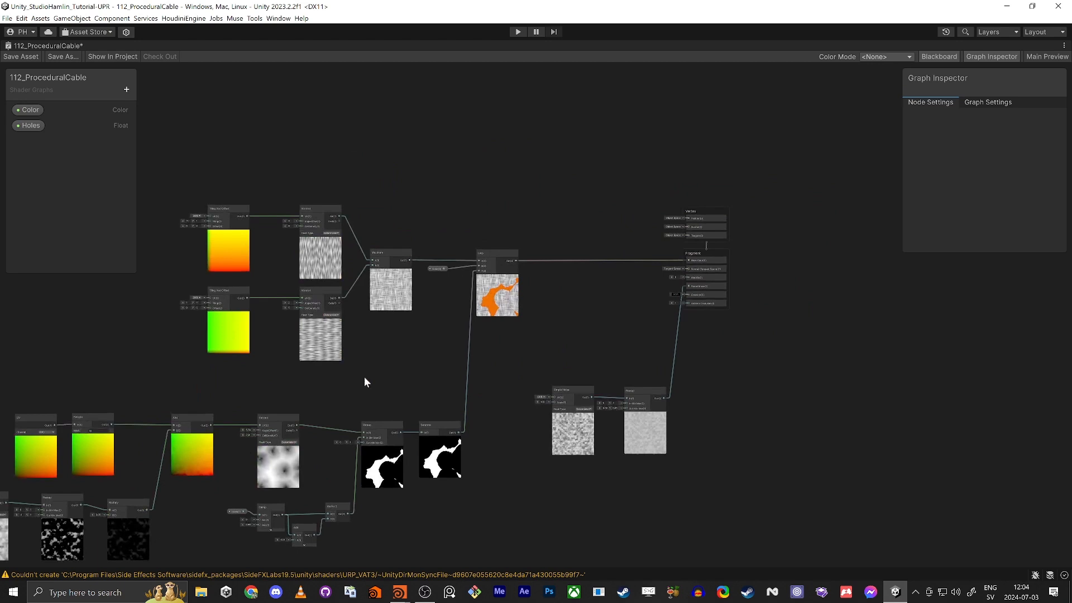
{"action": "scroll", "coordinate": [590, 293], "scroll_direction": "up", "scroll_amount": 6}
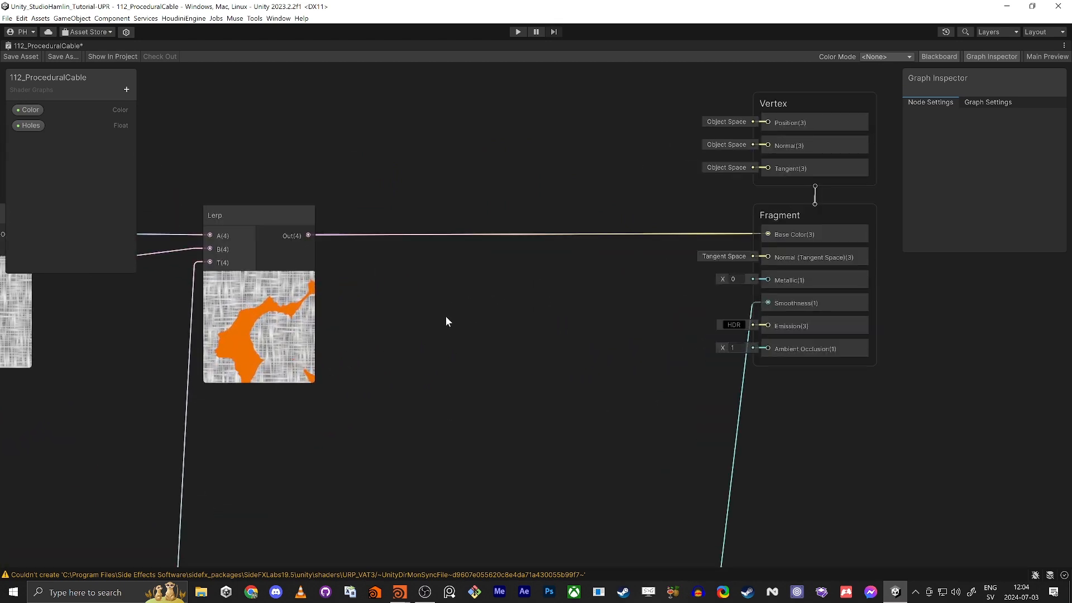
{"action": "scroll", "coordinate": [419, 314], "scroll_direction": "down", "scroll_amount": 2}
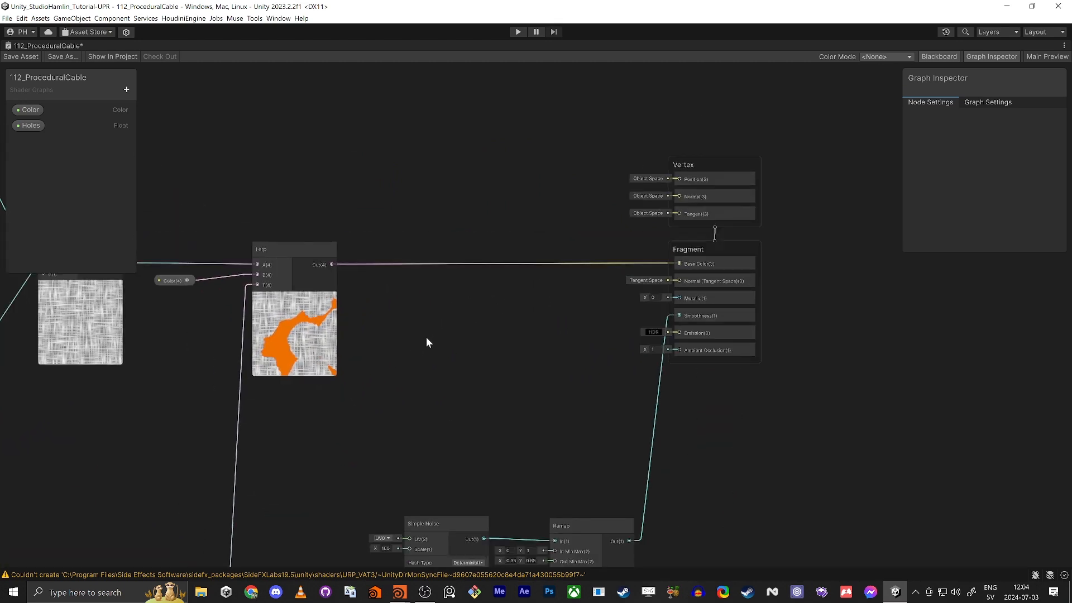
{"action": "key", "text": "shift+space"}
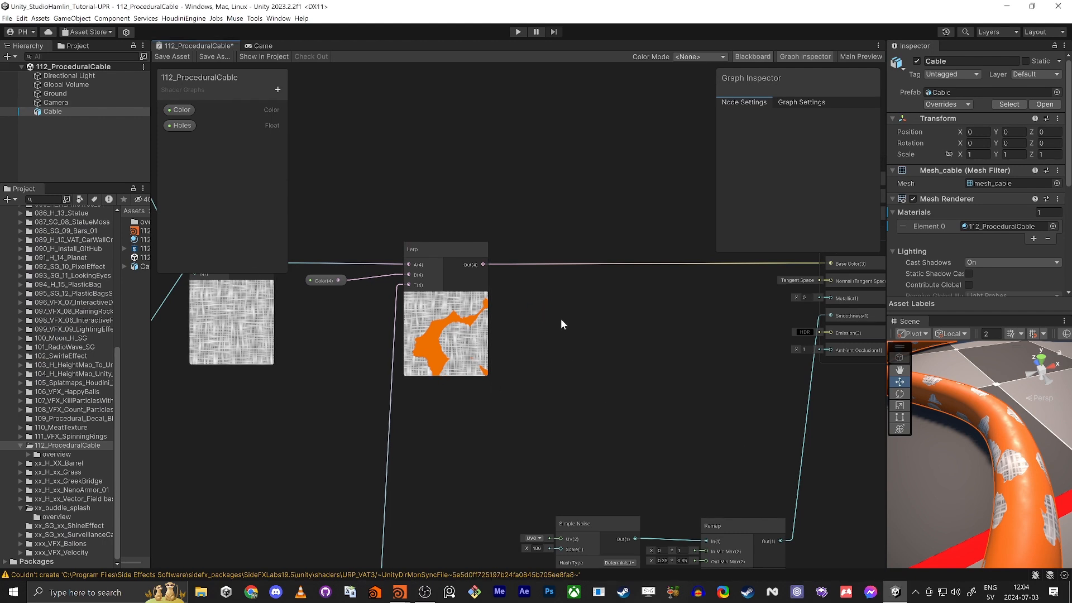
{"action": "middle_click_drag", "start_coordinate": [561, 324], "coordinate": [544, 317]}
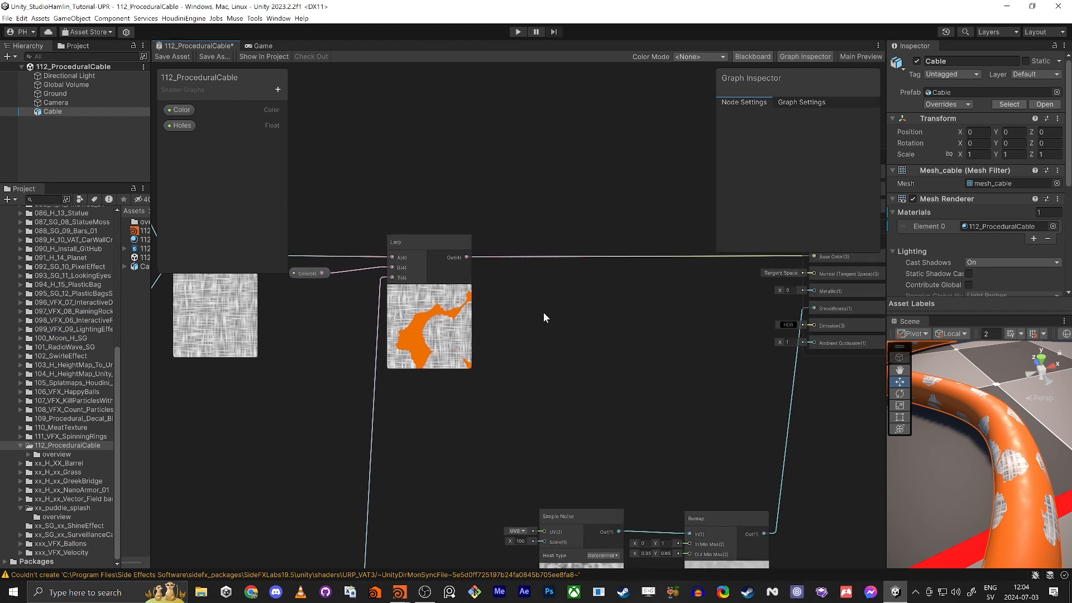
{"action": "key", "text": "space"}
{"action": "type", "text": "normal"}
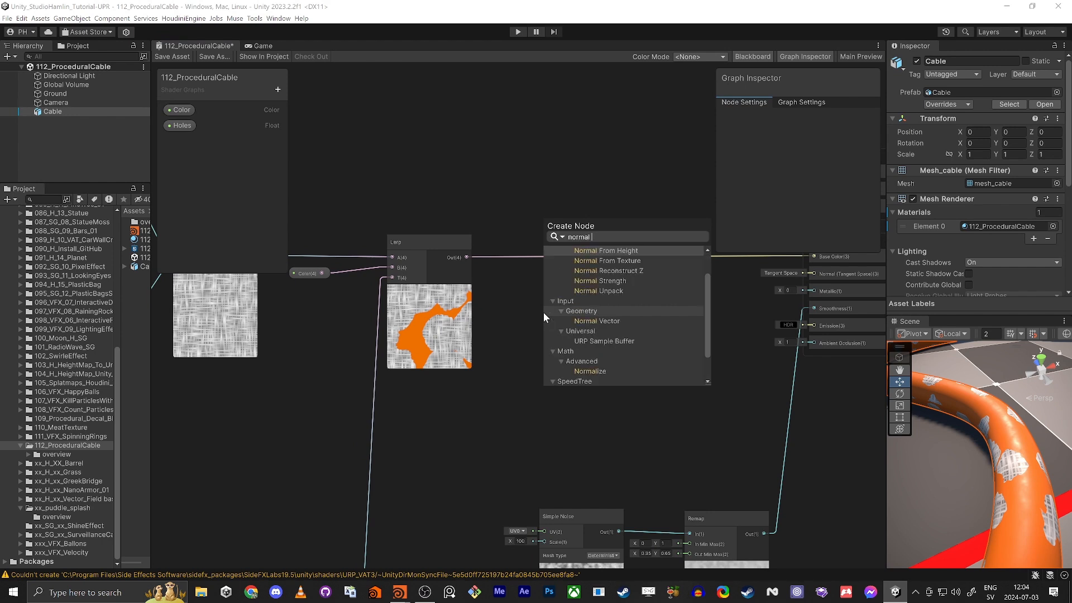
{"action": "key", "text": "Return"}
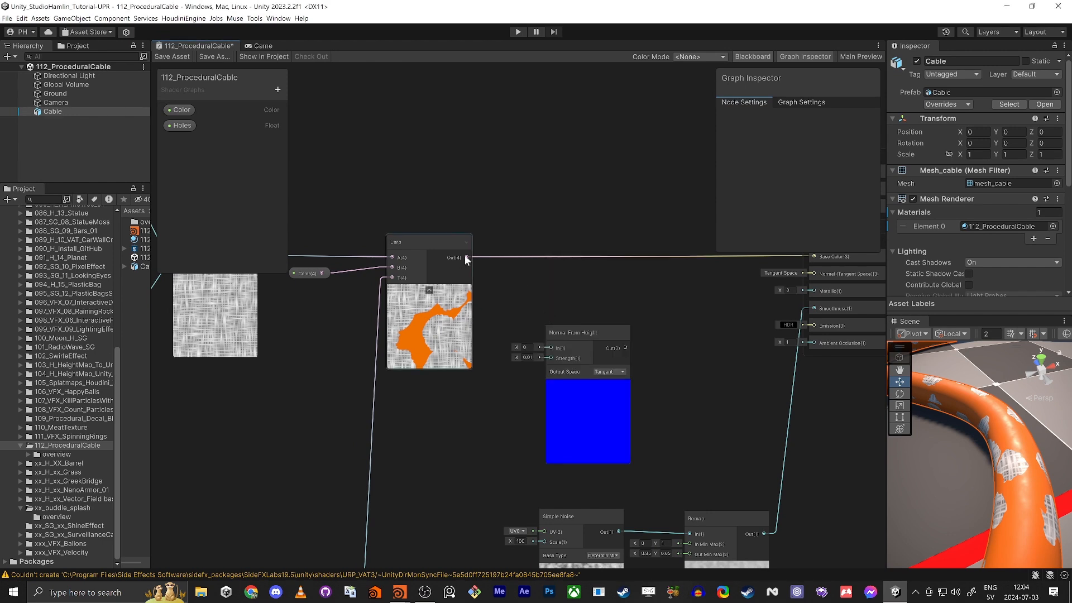
- Feed the Lerp output into the Normal From Height node, reposition the node and inspect its preview up close
{"action": "left_click_drag", "start_coordinate": [467, 257], "coordinate": [619, 329]}
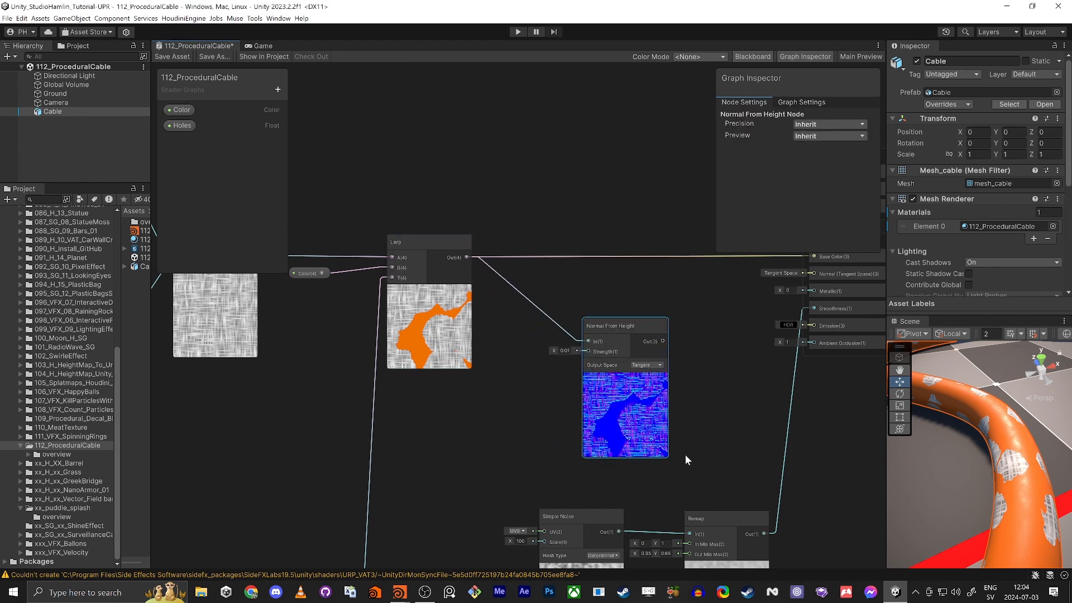
{"action": "scroll", "coordinate": [621, 410], "scroll_direction": "up", "scroll_amount": 9}
{"action": "scroll", "coordinate": [646, 427], "scroll_direction": "down", "scroll_amount": 6}
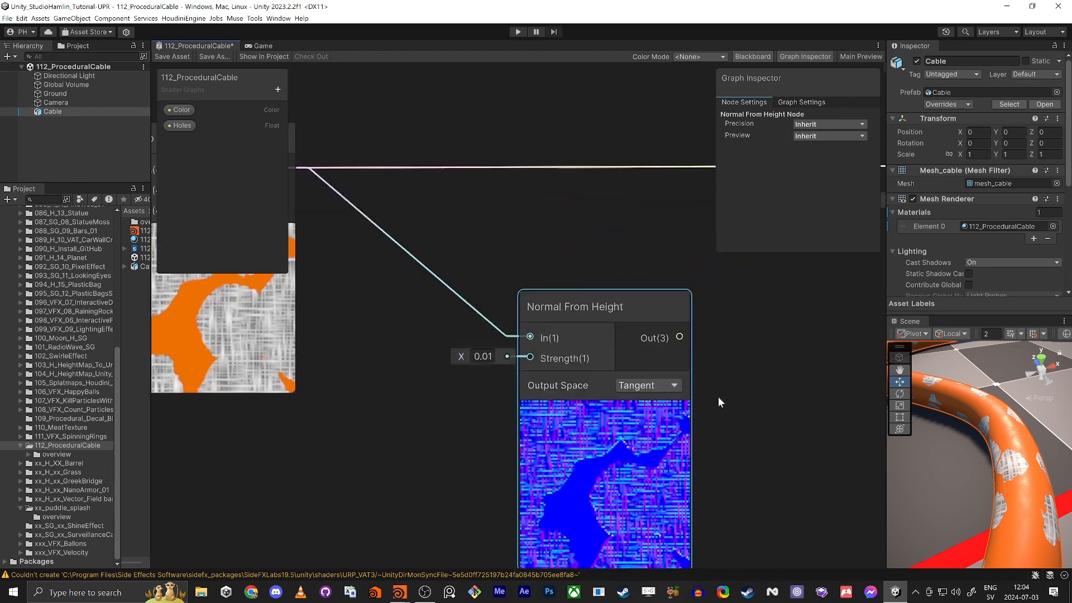
- Connect the Normal From Height output to the Fragment block's Normal (Tangent Space) input and save the shader graph
{"action": "middle_click_drag", "start_coordinate": [717, 335], "coordinate": [642, 365]}
{"action": "right_click", "coordinate": [641, 365]}
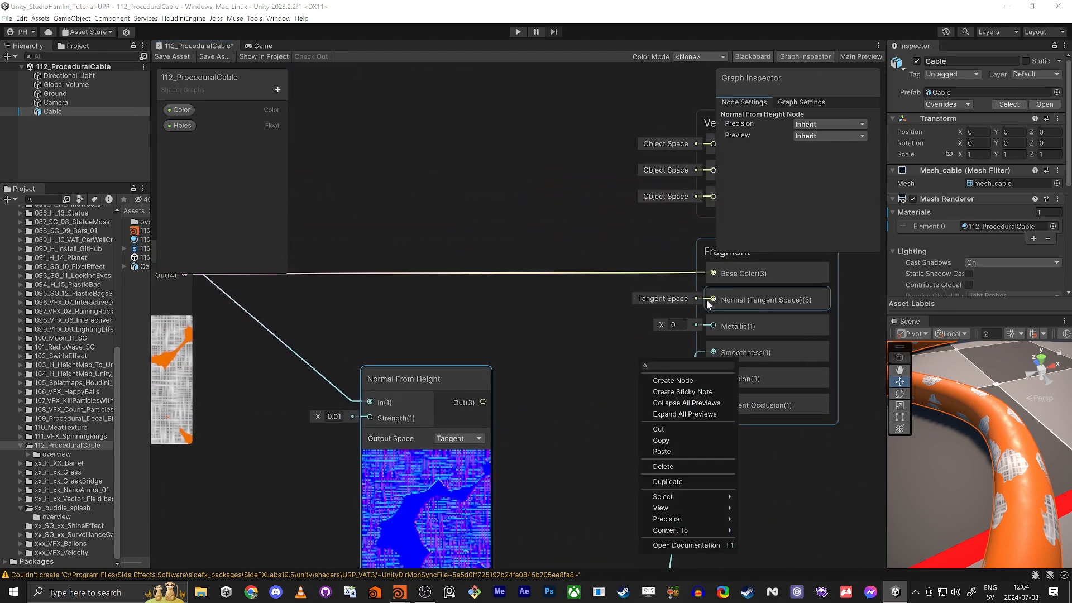
{"action": "left_click_drag", "start_coordinate": [710, 300], "coordinate": [485, 402]}
{"action": "middle_click_drag", "start_coordinate": [402, 323], "coordinate": [526, 265]}
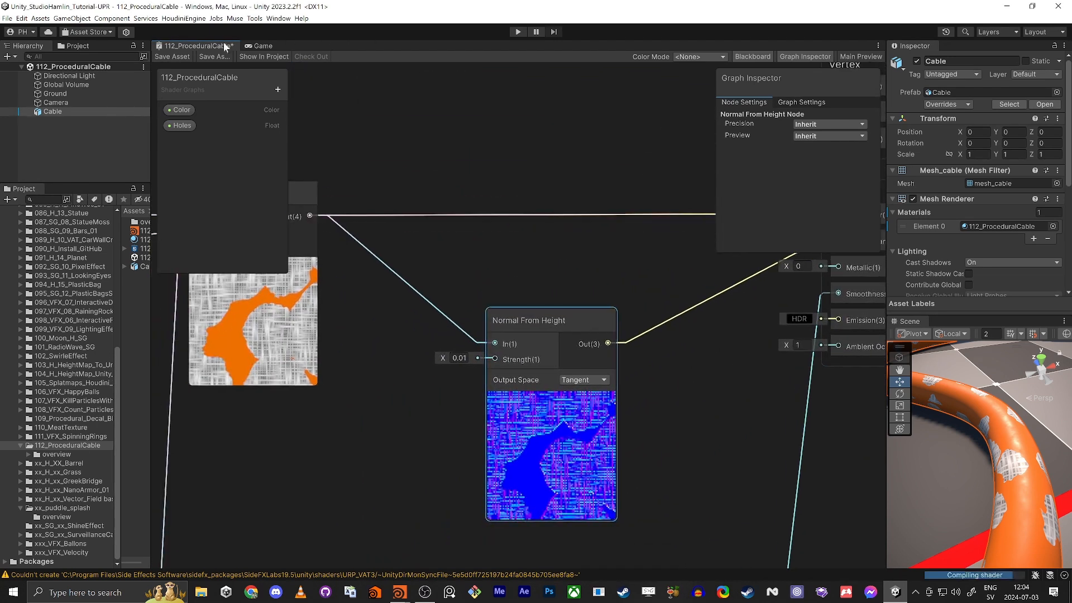
{"action": "left_click", "coordinate": [184, 58]}
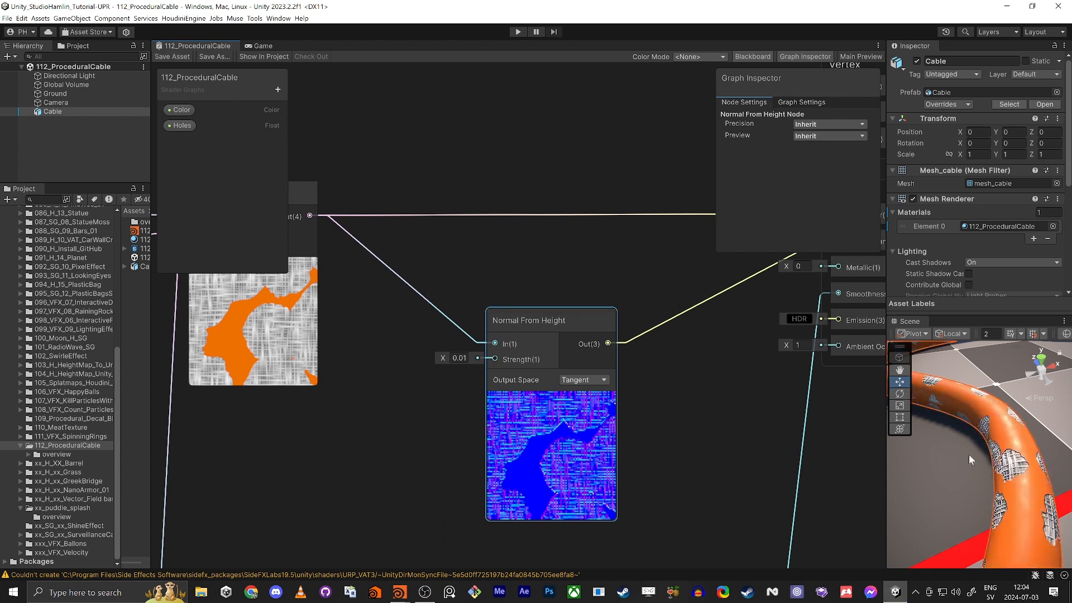
- Set the cable material's Holes value to 0.5 and examine the exposed fibres up close in the Scene view
{"action": "right_click_drag", "start_coordinate": [969, 454], "coordinate": [941, 449]}
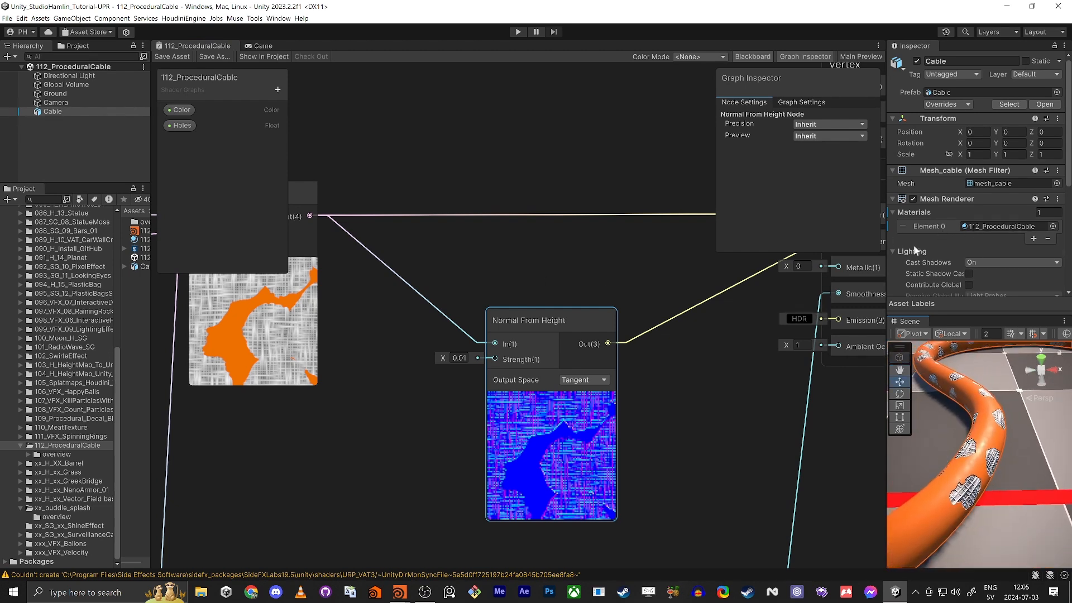
{"action": "scroll", "coordinate": [936, 233], "scroll_direction": "down", "scroll_amount": 5}
{"action": "mouse_move", "coordinate": [994, 246]}
{"action": "left_mouse_down"}
{"action": "mouse_move", "coordinate": [982, 246]}
{"action": "mouse_move", "coordinate": [1064, 258]}
{"action": "mouse_move", "coordinate": [991, 250]}
{"action": "mouse_move", "coordinate": [1003, 250]}
{"action": "left_mouse_up"}
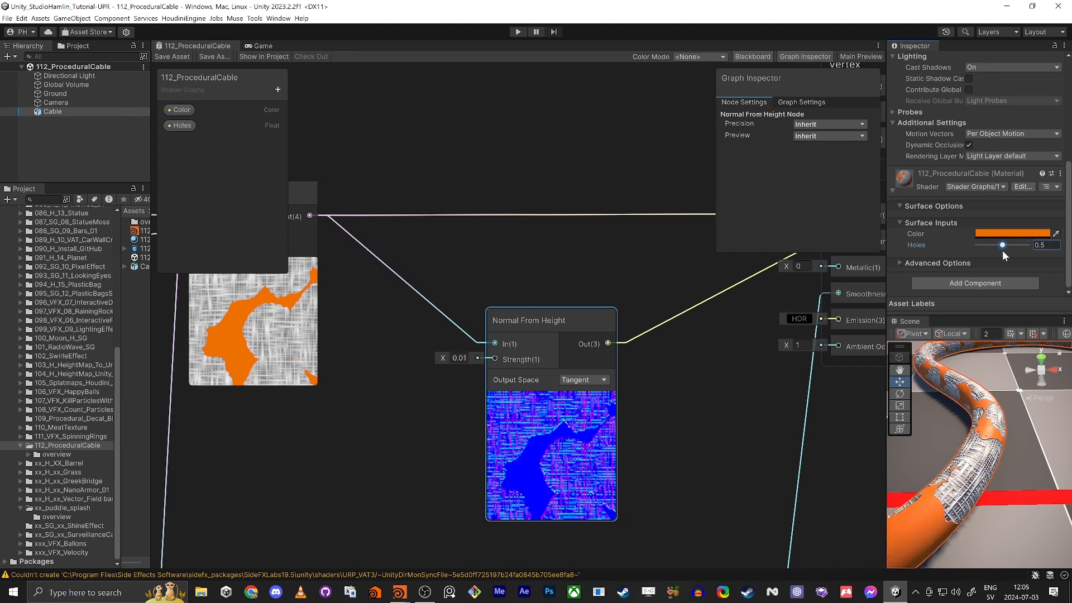
{"action": "right_click_drag", "start_coordinate": [940, 501], "coordinate": [1008, 486]}
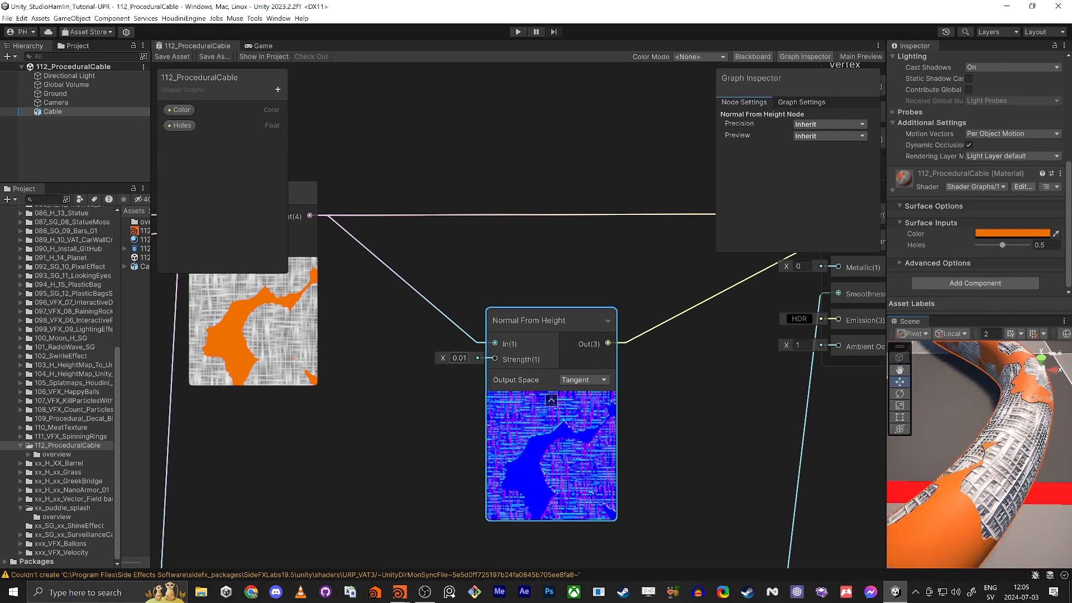
- Set the Normal From Height node's Strength to .005, save the shader graph and check the cable's surface
{"action": "left_click", "coordinate": [463, 358]}
{"action": "type", "text": ".005"}
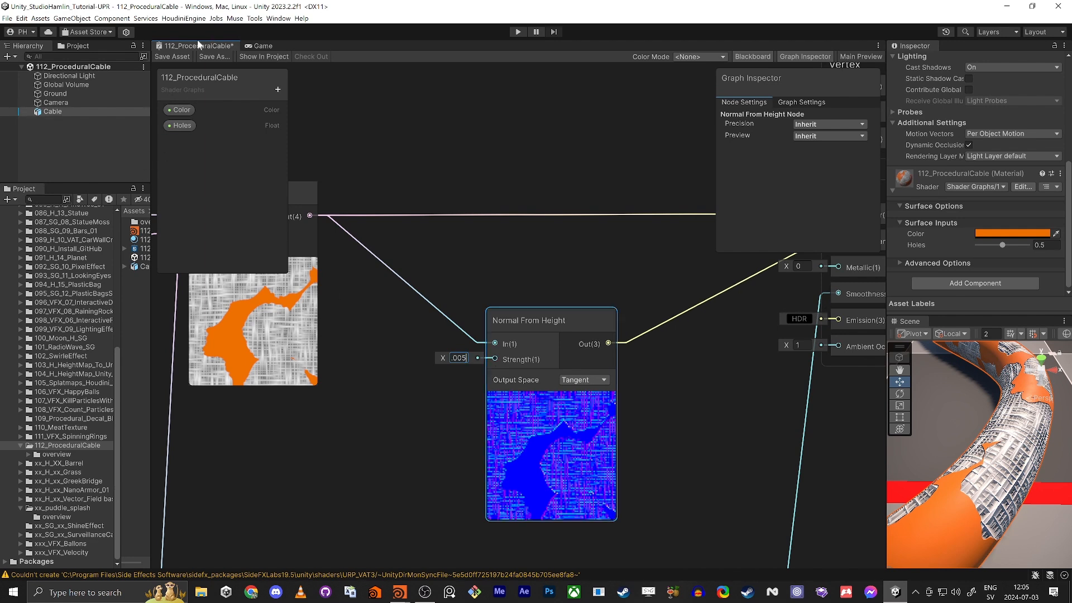
{"action": "left_click", "coordinate": [172, 56]}
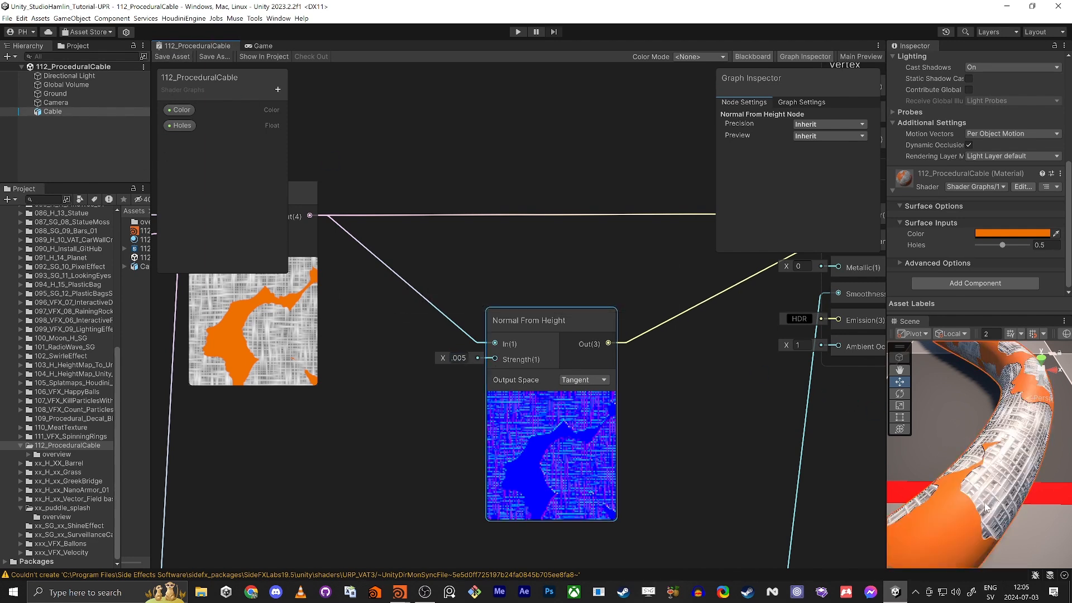
{"action": "key", "text": "s"}
{"action": "right_click_drag", "start_coordinate": [986, 506], "coordinate": [989, 480]}
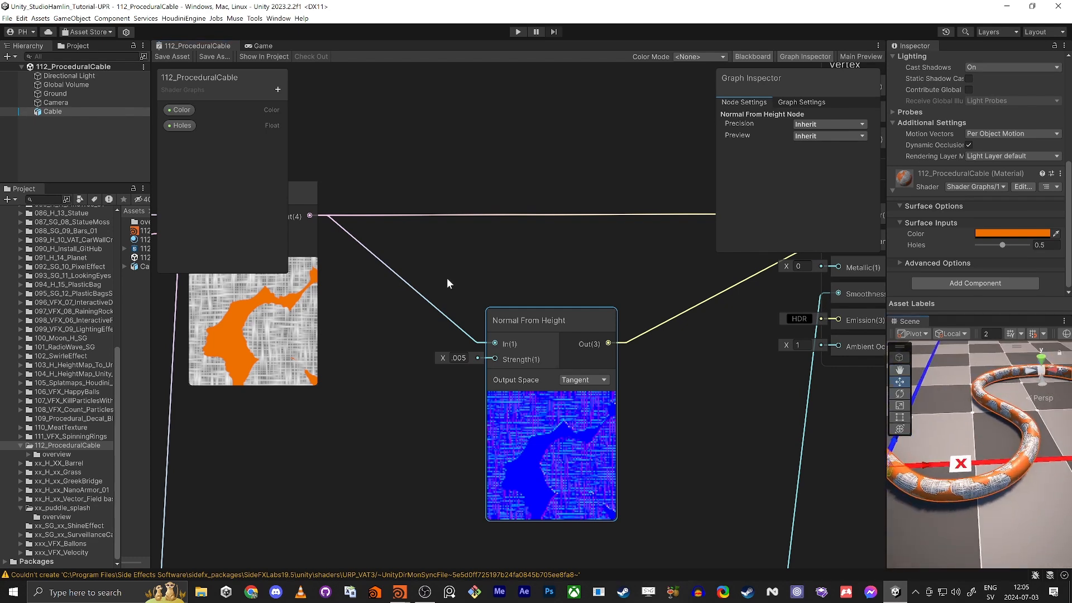
- Move the Normal From Height node up closer to the Fragment block, then maximize the Scene view, saving the graph changes
{"action": "left_click_drag", "start_coordinate": [544, 321], "coordinate": [577, 259]}
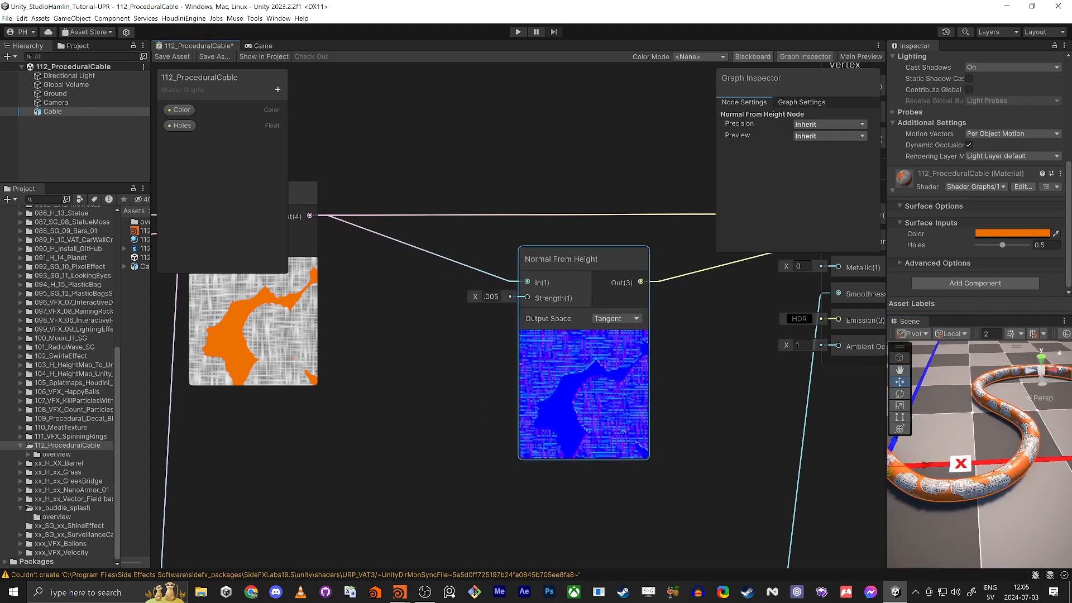
{"action": "key", "text": "f"}
{"action": "scroll", "coordinate": [951, 435], "scroll_direction": "up", "scroll_amount": 8}
{"action": "key", "text": "shift+space"}
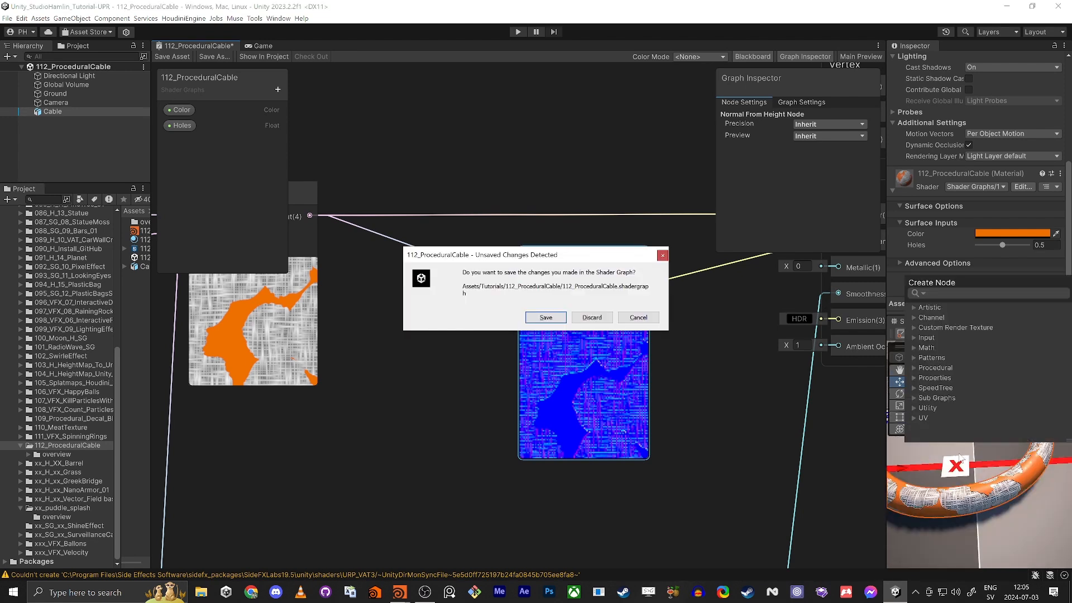
{"action": "left_click", "coordinate": [538, 318]}
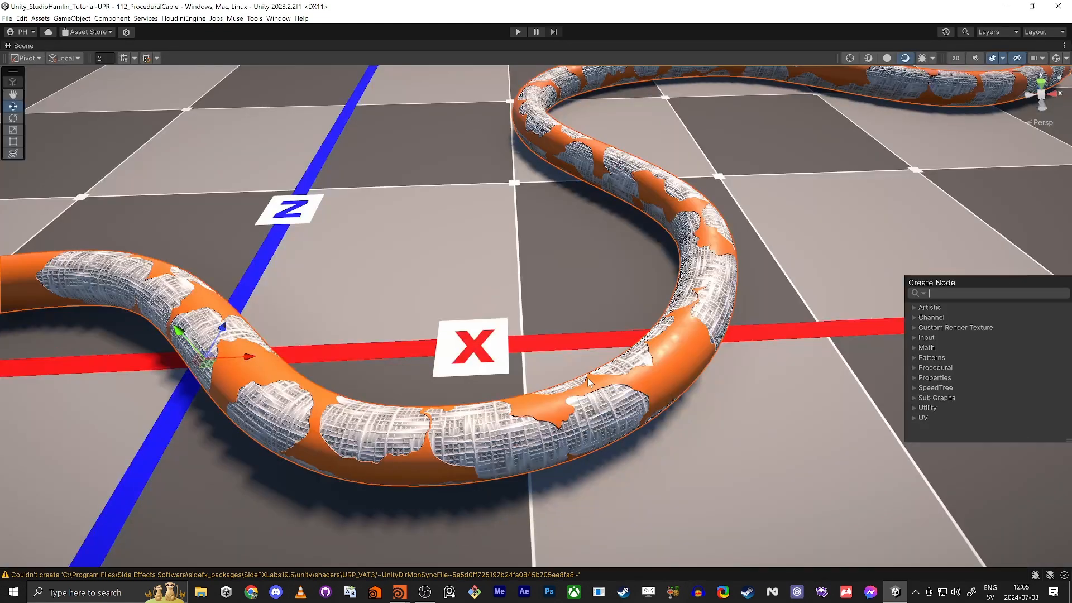
- Examine the whole cable from several angles in the maximized Scene view, then restore the regular editor layout
{"action": "key", "text": "s"}
{"action": "right_click_drag", "start_coordinate": [436, 406], "coordinate": [544, 535]}
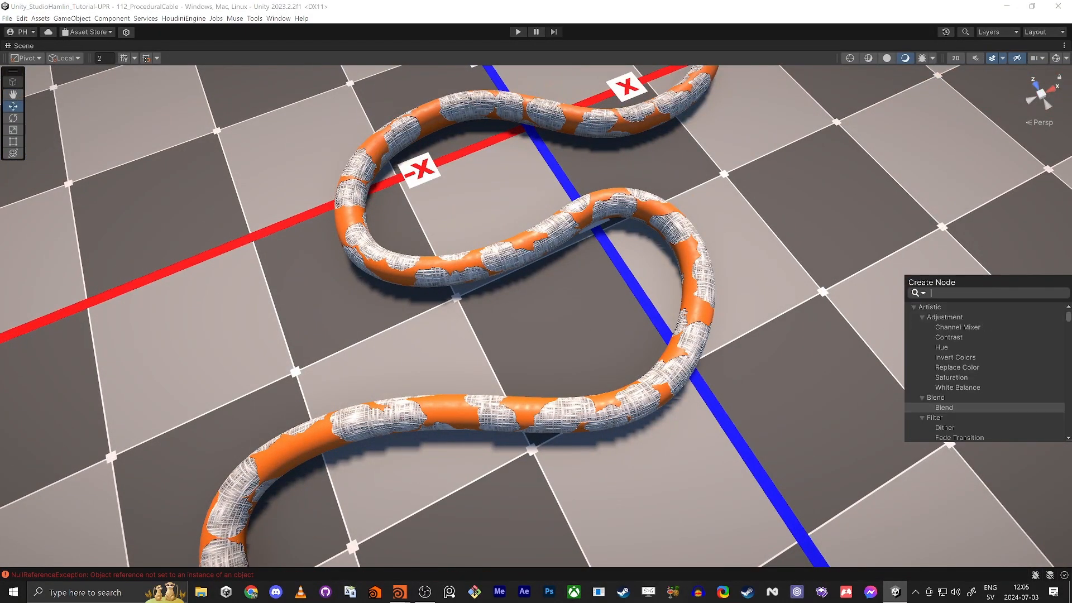
{"action": "left_click", "coordinate": [722, 368]}
{"action": "right_click_drag", "start_coordinate": [819, 409], "coordinate": [501, 436]}
{"action": "key", "text": "shift+space"}
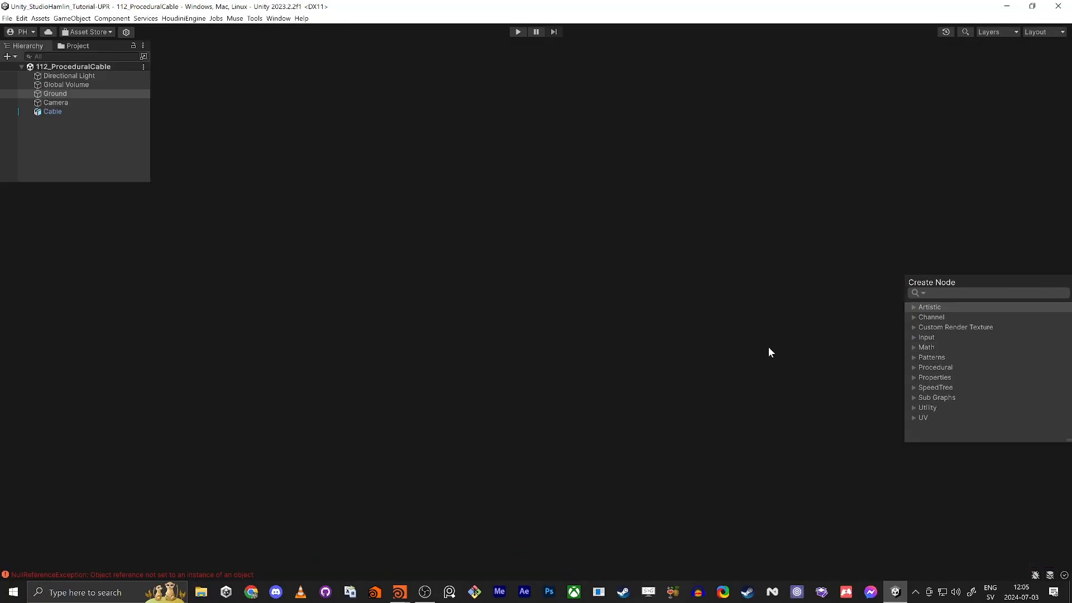
{"action": "key", "text": "space"}
{"action": "left_click", "coordinate": [561, 172]}
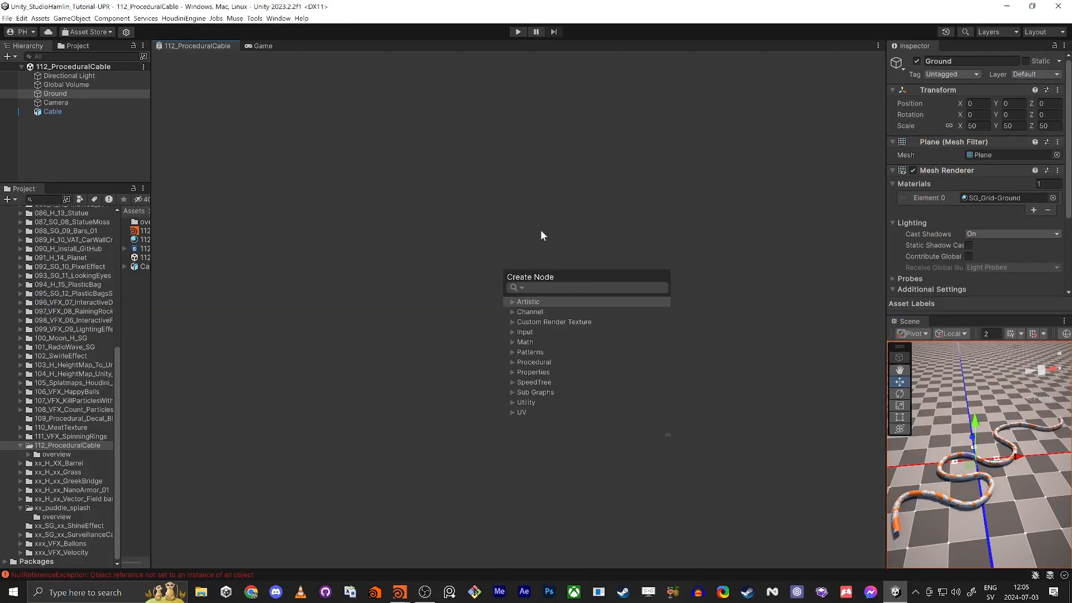
{"action": "left_click", "coordinate": [570, 300]}
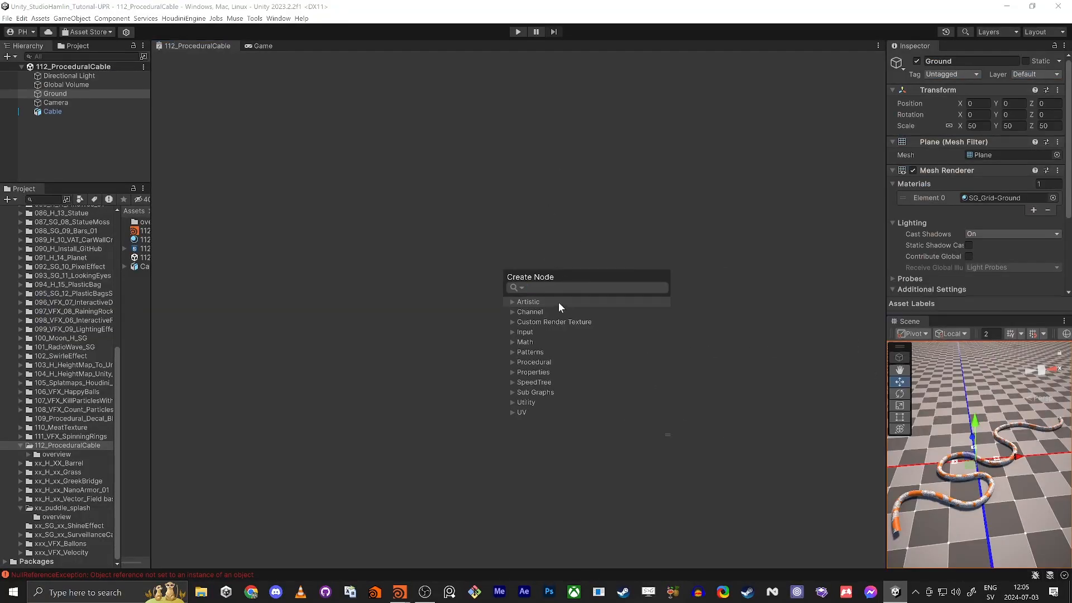
{"action": "type", "text": "sadfasf"}
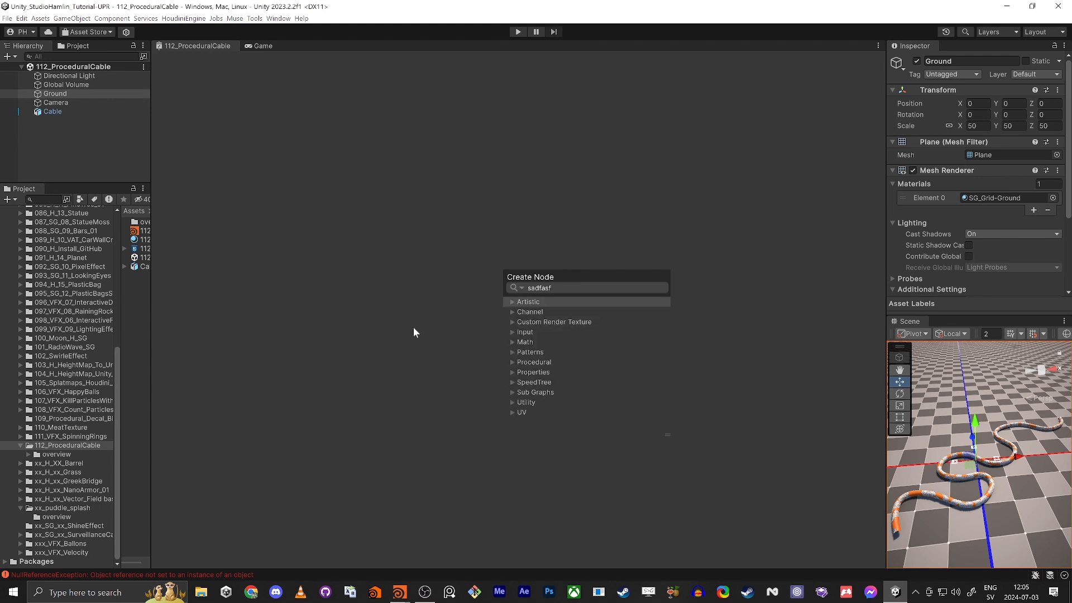
{"action": "left_click", "coordinate": [512, 322]}
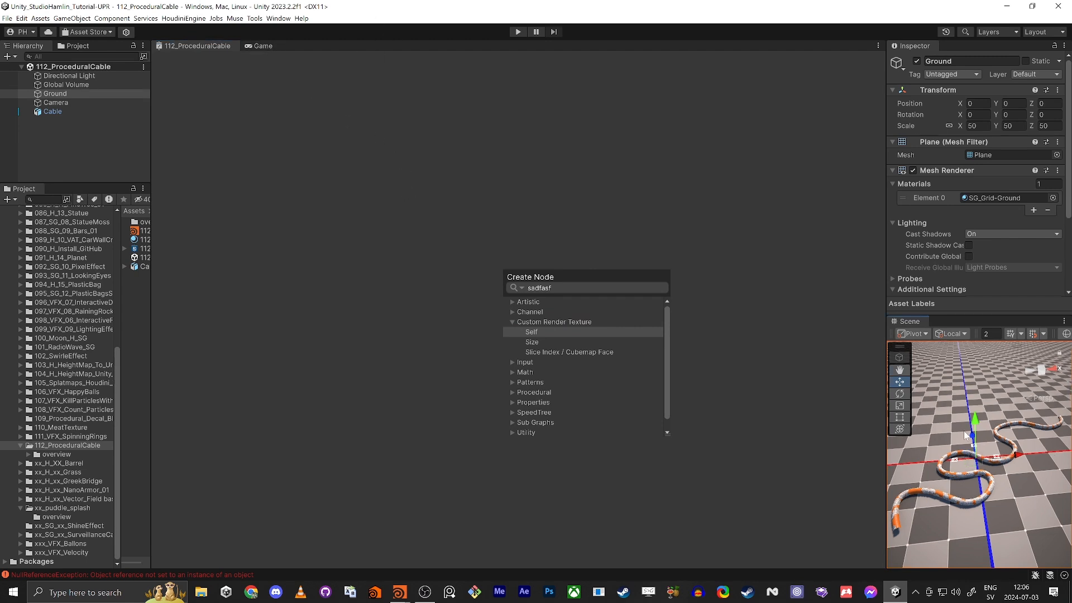
- Maximize the Scene view and move the Create Node window clear of the cable to examine its finished surface
{"action": "key", "text": "shift+space"}
{"action": "left_click_drag", "start_coordinate": [536, 278], "coordinate": [904, 384]}
{"action": "mouse_move", "coordinate": [623, 393]}
{"action": "right_mouse_down"}
{"action": "mouse_move", "coordinate": [548, 409]}
{"action": "mouse_move", "coordinate": [608, 390]}
{"action": "right_mouse_up"}
{"action": "mouse_move", "coordinate": [608, 390]}
{"action": "middle_mouse_down"}
{"action": "mouse_move", "coordinate": [567, 380]}
{"action": "mouse_move", "coordinate": [610, 367]}
{"action": "mouse_move", "coordinate": [604, 383]}
{"action": "middle_mouse_up"}
{"action": "scroll", "coordinate": [604, 383], "scroll_direction": "up", "scroll_amount": 1}
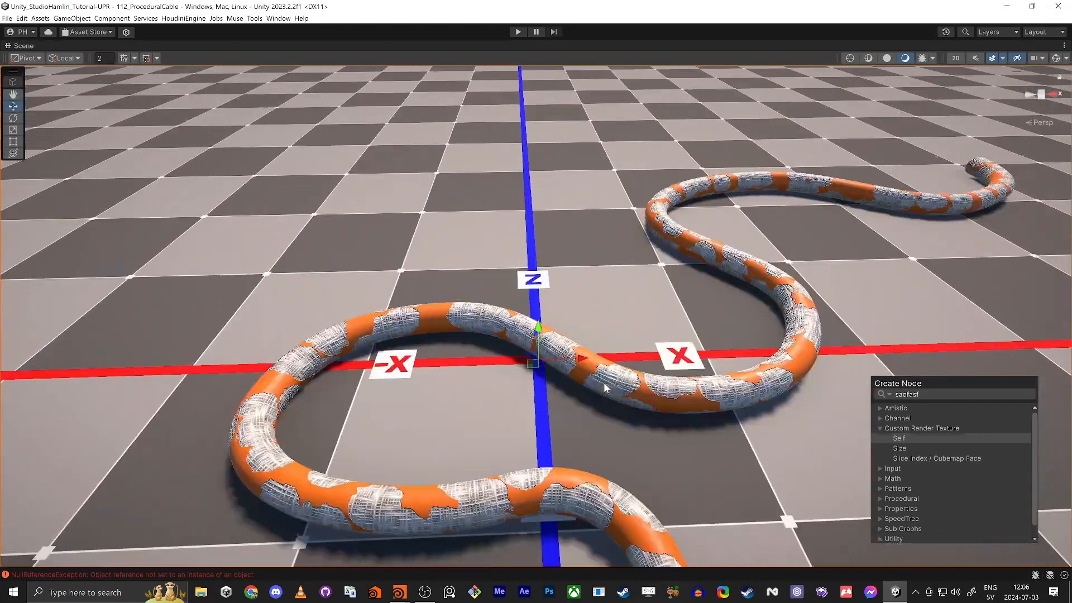
{"action": "right_click_drag", "start_coordinate": [604, 382], "coordinate": [583, 442]}
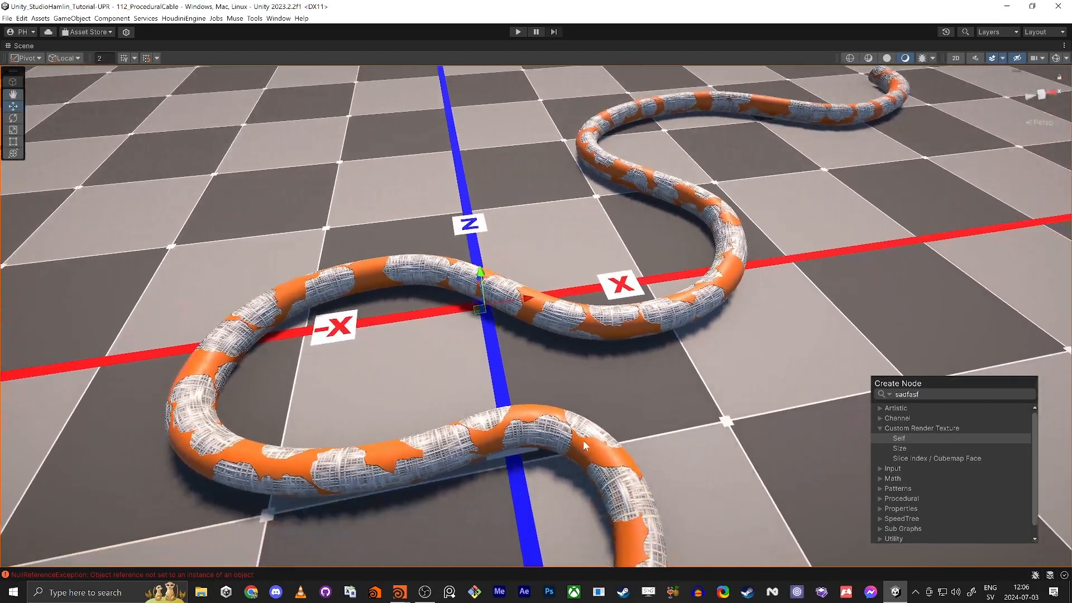